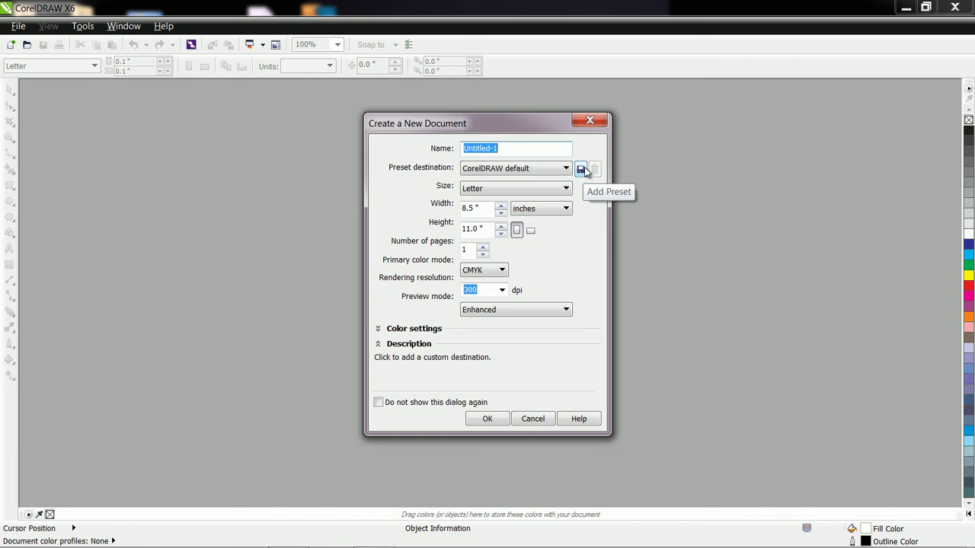
- Create a Letter-size document with the default settings and draw an ellipse about 2.39 by 2.05 inches near the page's middle
click(488, 423)
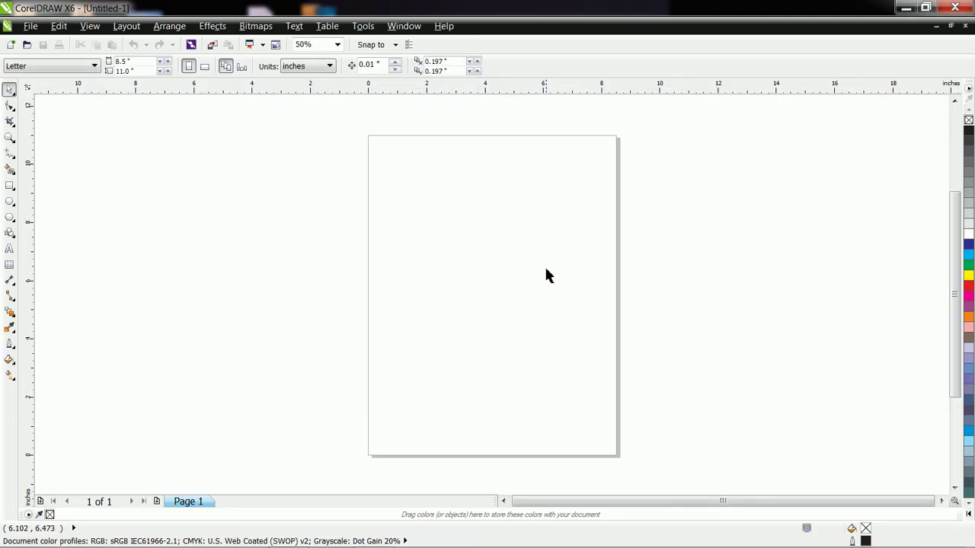
scroll(548, 278, up, 3)
scroll(545, 270, down, 3)
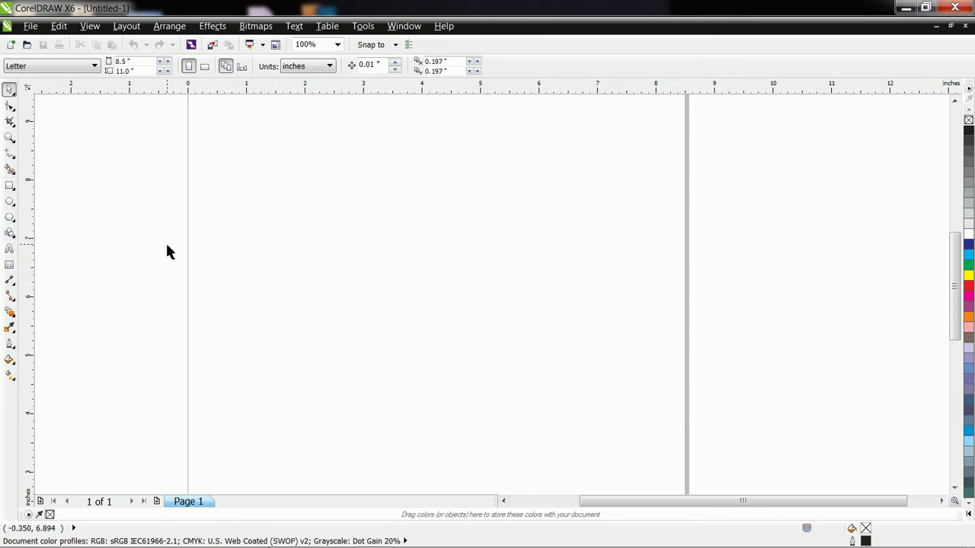
click(10, 202)
drag(358, 201, 501, 323)
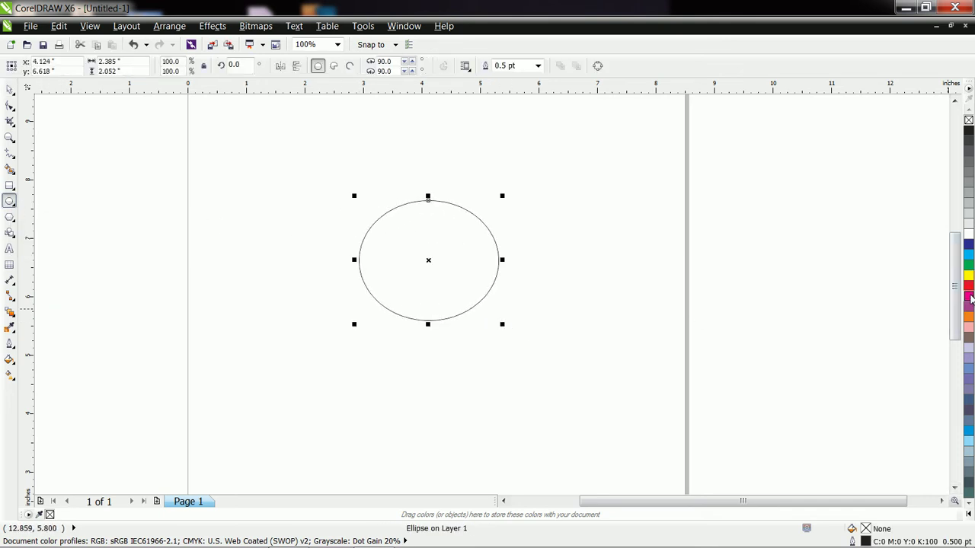
- Fill the ellipse with red, purple, yellow and finally cyan (C:100 M:0 Y:0 K:0) from the colour palette
click(968, 287)
click(969, 308)
click(968, 275)
click(968, 254)
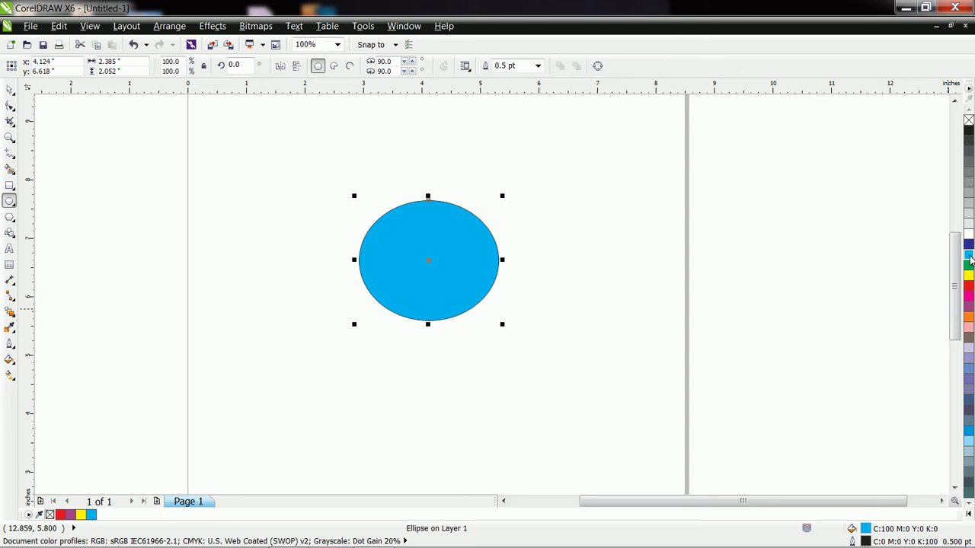
- Fill the ellipse with neighbouring shades of cyan: light blue (C:52 Y:4), then teal (C:71 Y:36)
click(969, 260)
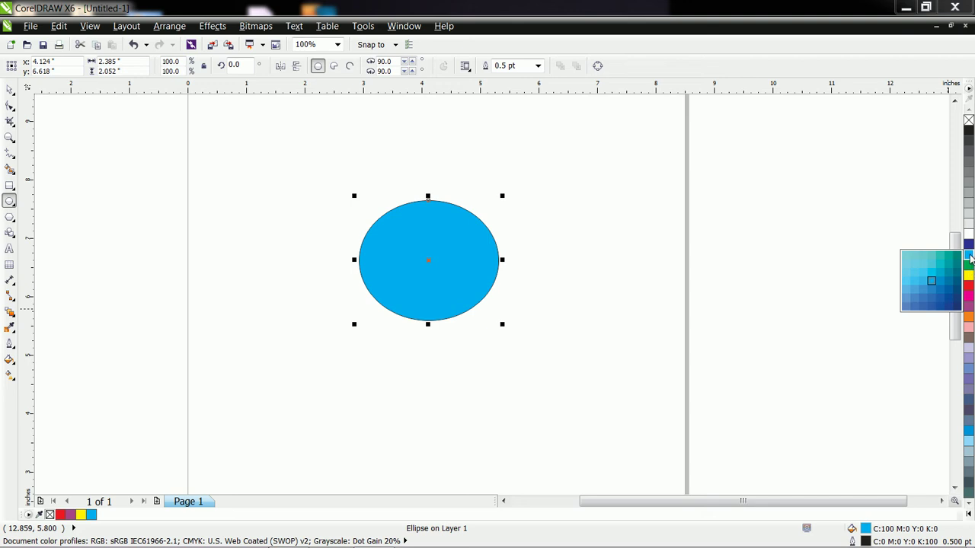
click(909, 274)
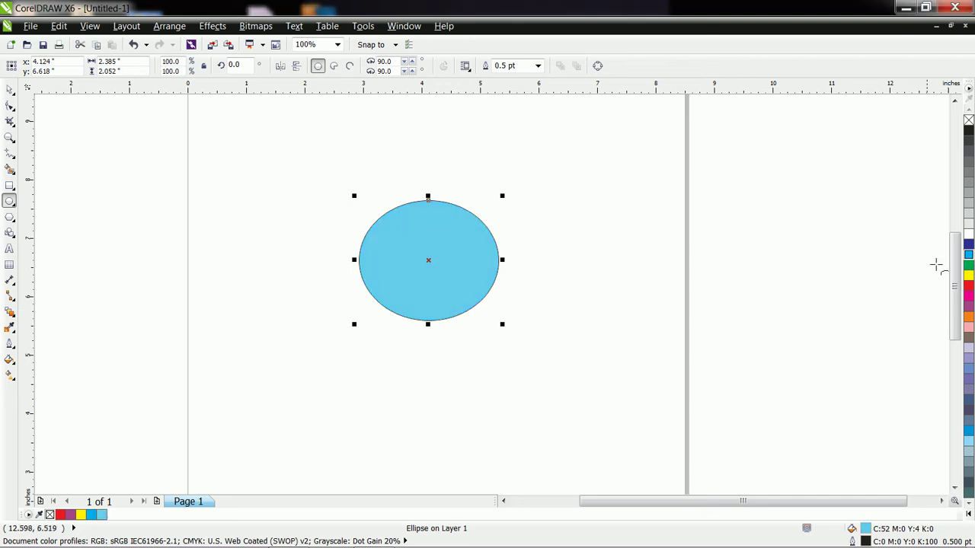
click(969, 257)
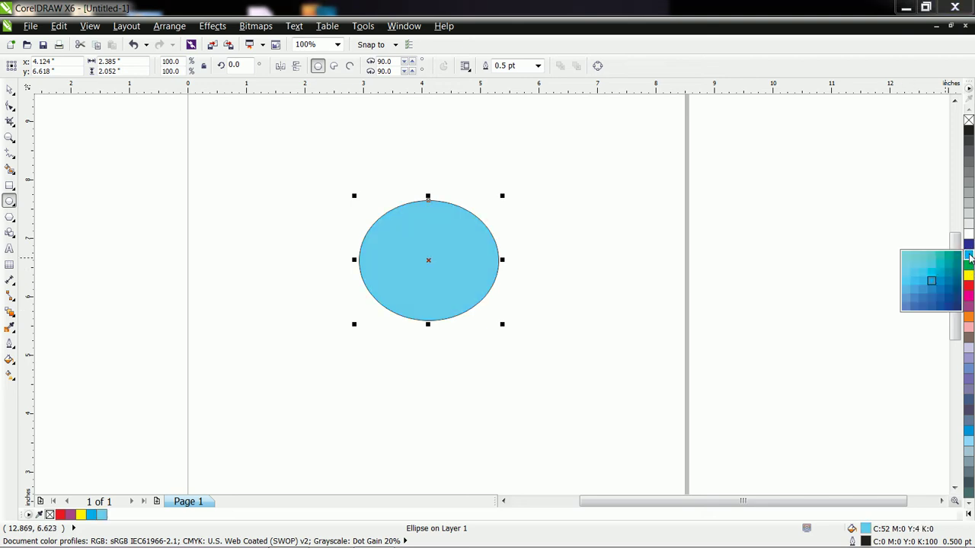
click(942, 259)
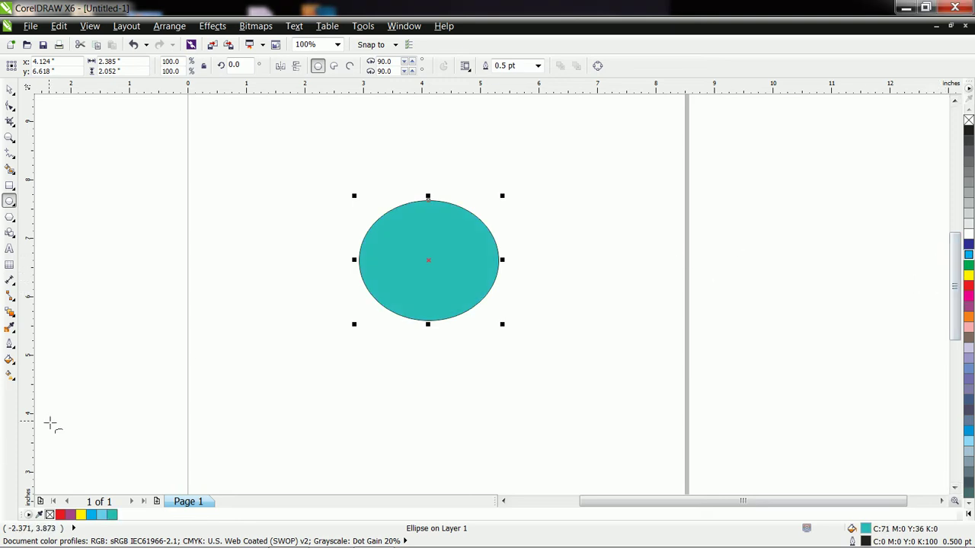
- Apply a pink uniform fill (C:0 M:54 Y:0 K:0) to the ellipse, mixed from the colour wheel's Pentagon hues
click(9, 361)
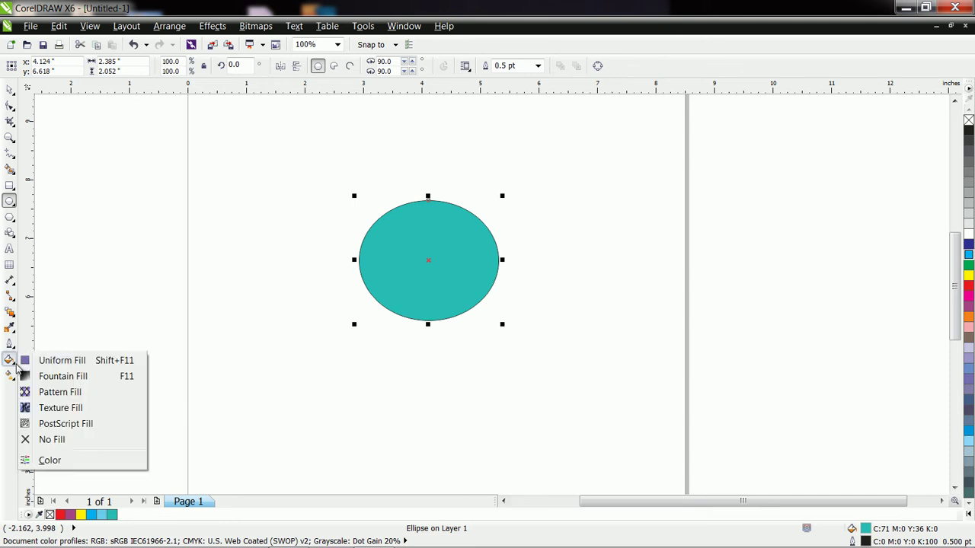
click(66, 361)
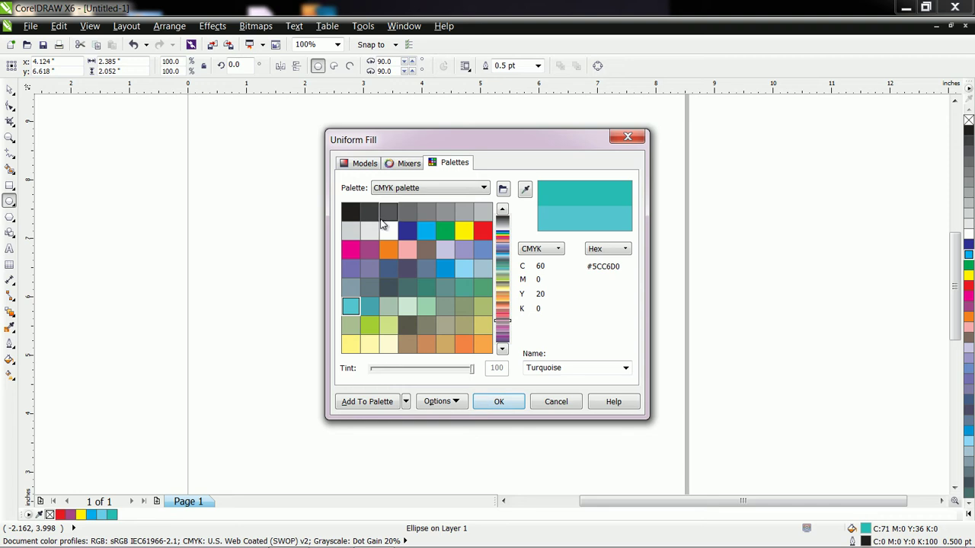
click(351, 253)
click(369, 230)
click(388, 230)
click(404, 164)
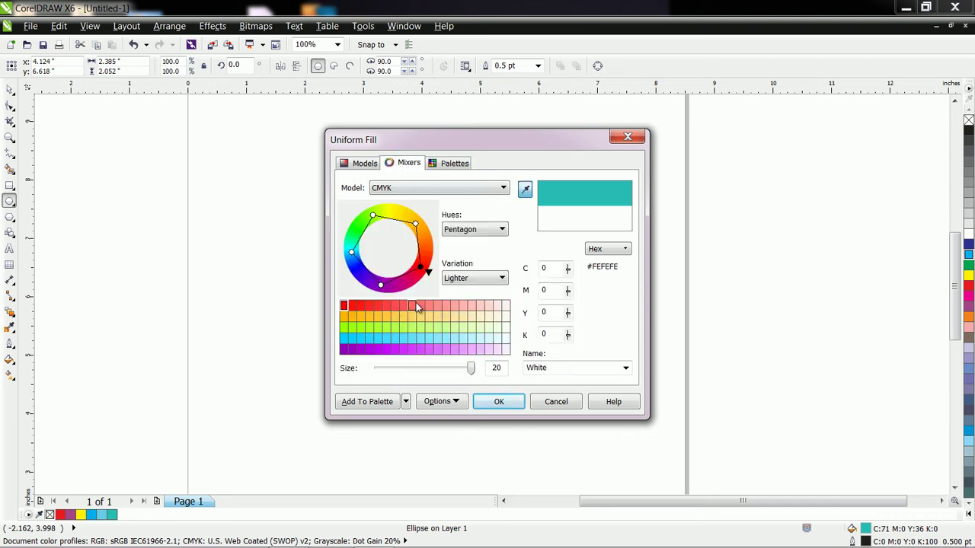
drag(431, 281, 423, 236)
click(457, 350)
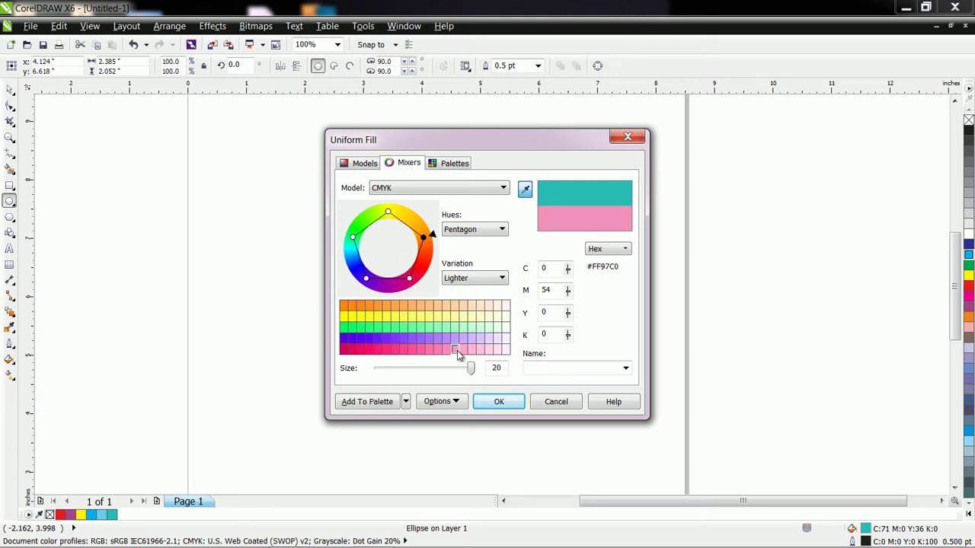
click(498, 402)
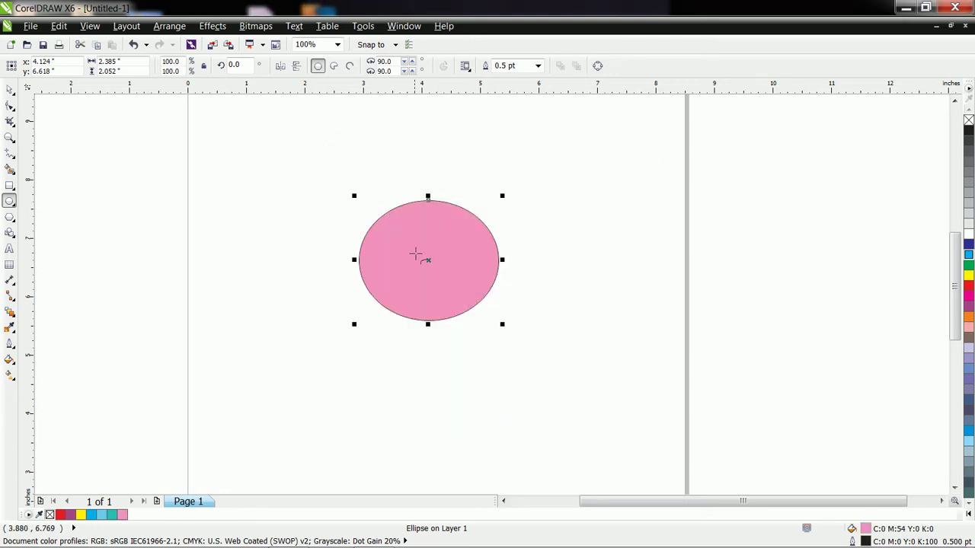
- Move the ellipse towards the page's upper left, centred at about x 1.99, y 7.55 inches
drag(429, 259, 302, 207)
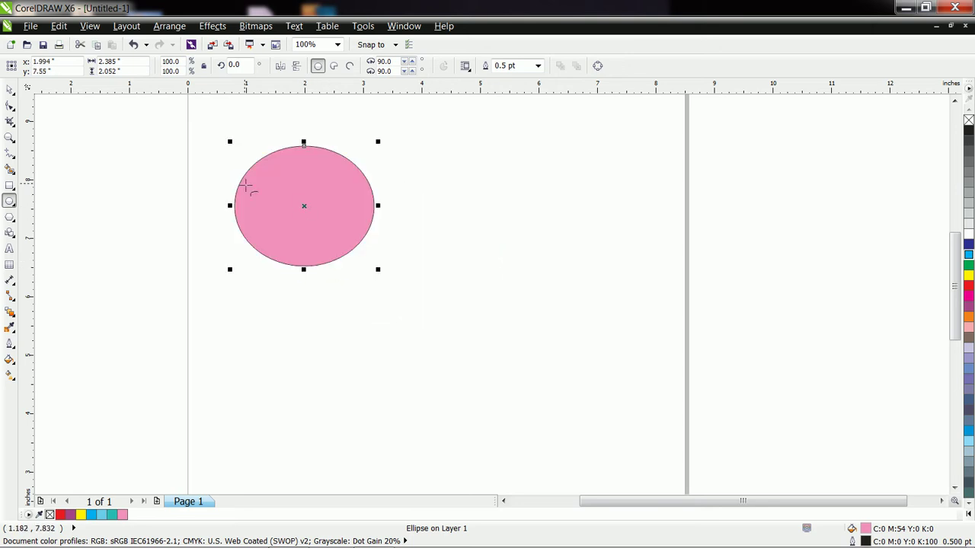
click(9, 89)
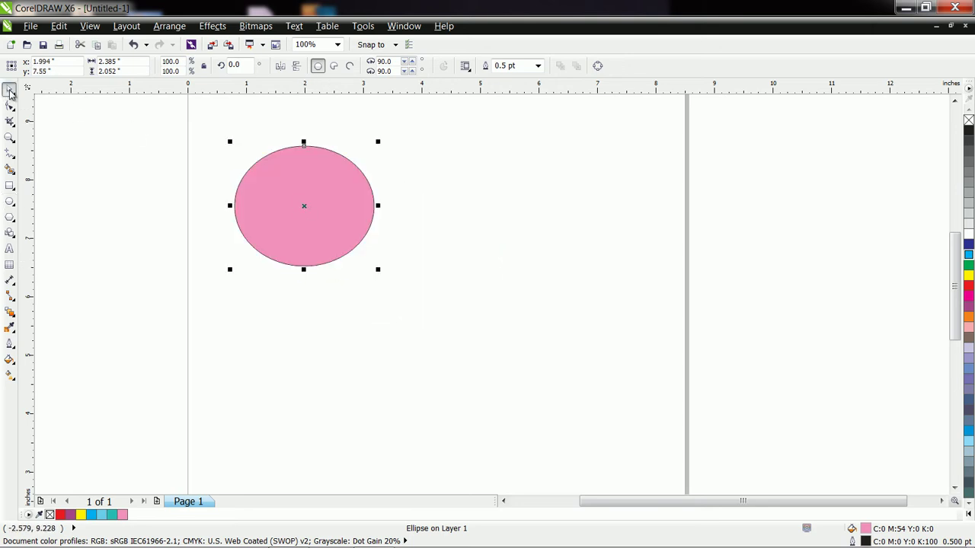
- Apply a soft blue uniform fill (C:47 M:33 Y:0 K:0) to the ellipse using the CMYK colour model
click(10, 361)
click(76, 362)
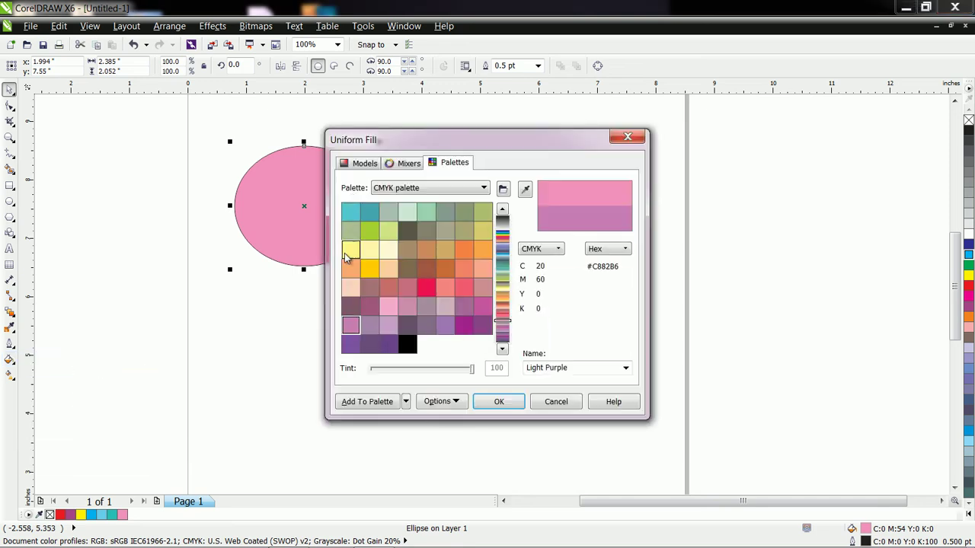
click(350, 167)
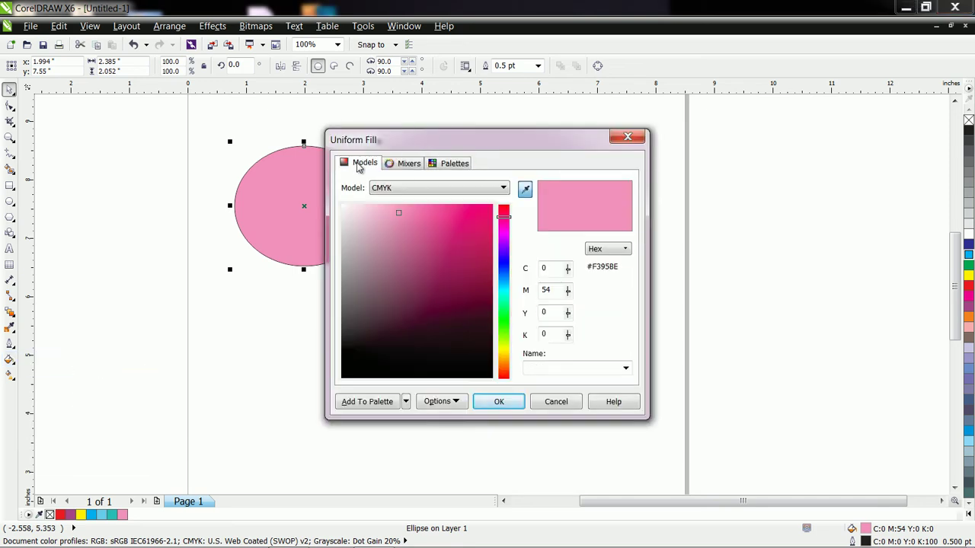
click(398, 166)
click(448, 166)
click(353, 168)
mouse_move(459, 235)
mouse_down()
mouse_move(419, 243)
mouse_move(440, 262)
mouse_move(407, 221)
mouse_move(399, 232)
mouse_up()
click(504, 288)
click(503, 271)
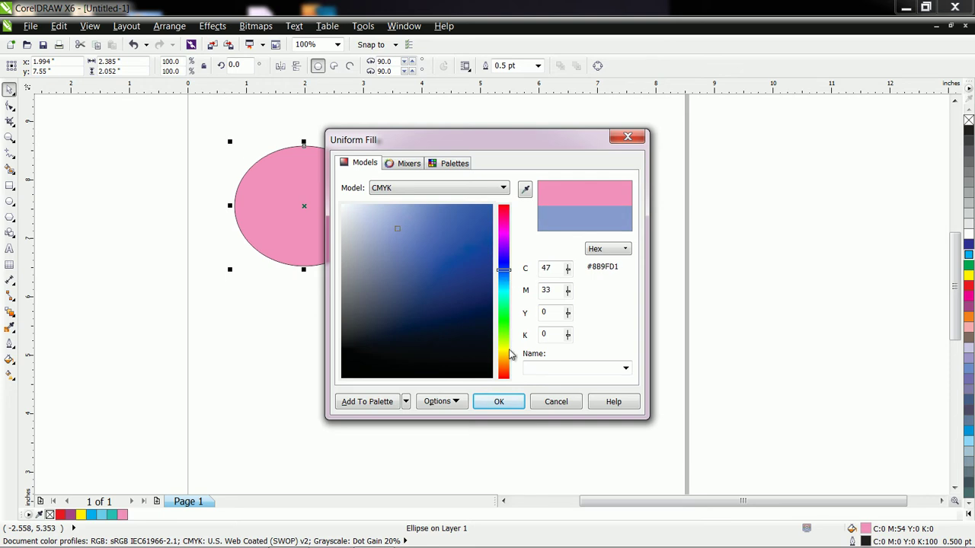
click(499, 401)
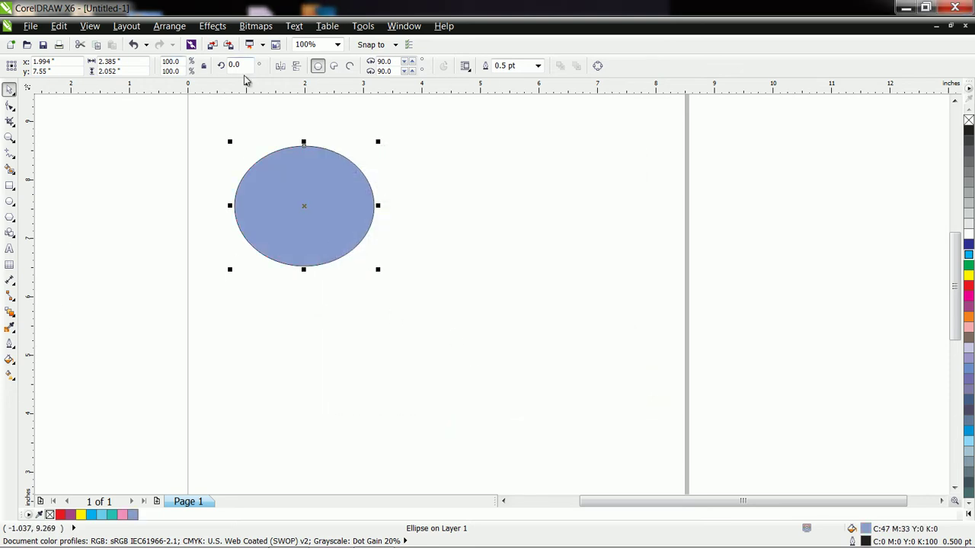
- Start another uniform fill for the ellipse, browse the CMYK and Default palettes, and switch to the RGB palette
click(10, 359)
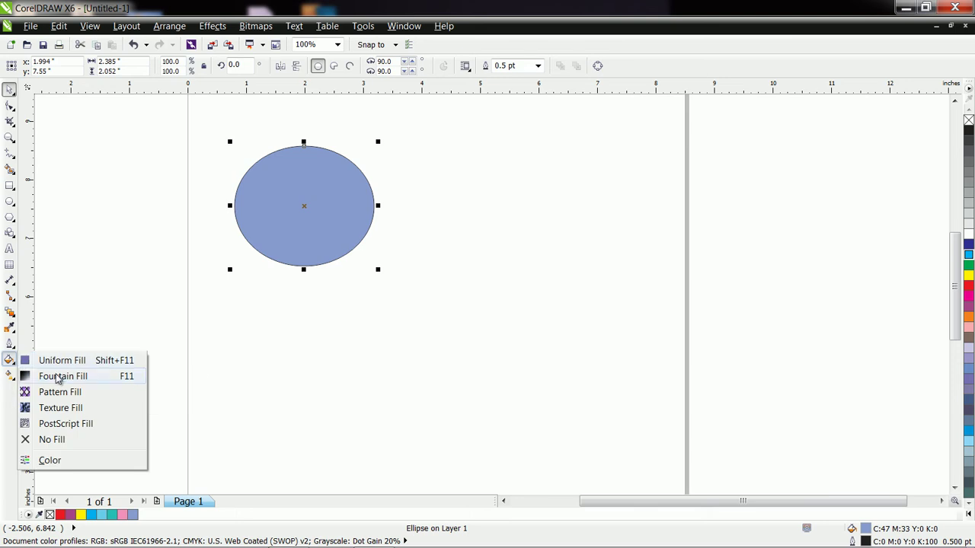
click(53, 359)
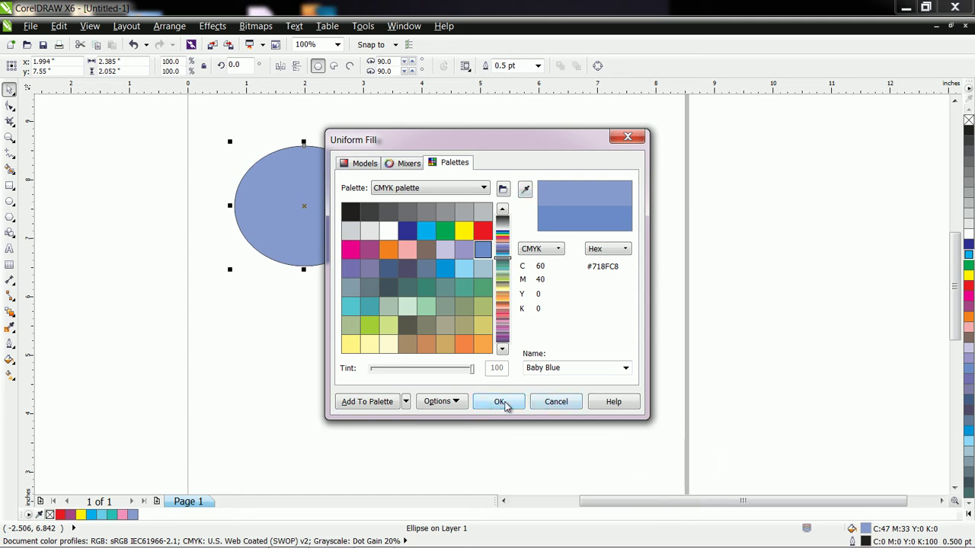
click(464, 303)
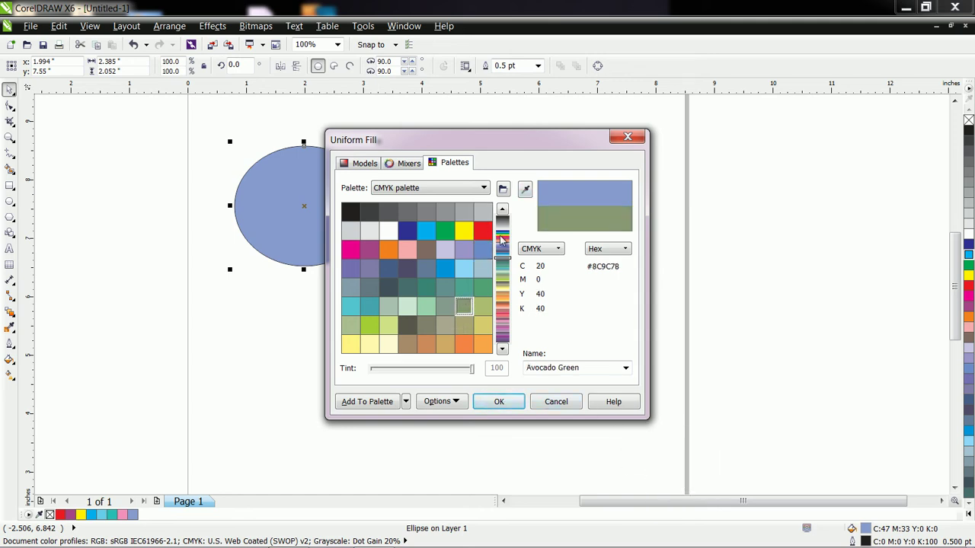
scroll(503, 289, down, 3)
mouse_move(503, 290)
mouse_down()
mouse_move(504, 335)
mouse_move(507, 299)
mouse_up()
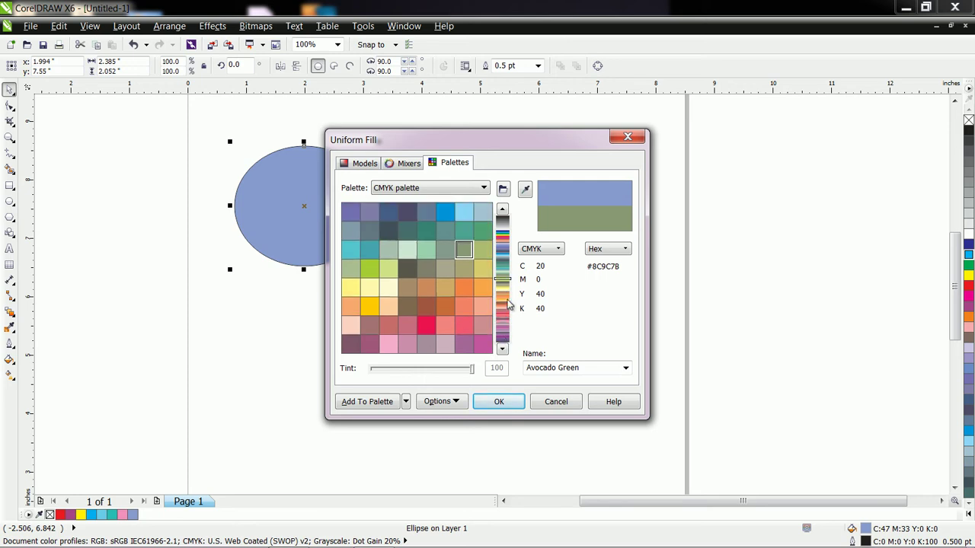
click(483, 190)
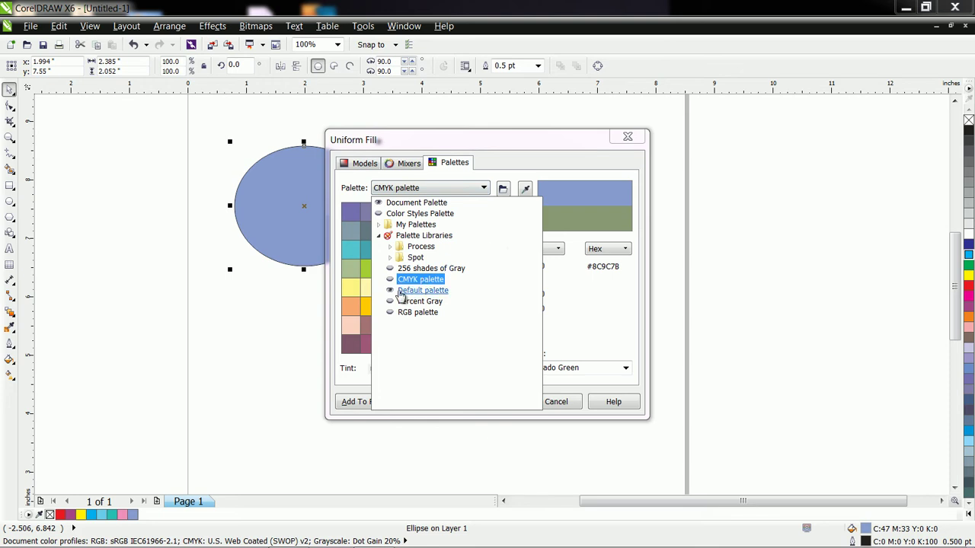
click(401, 294)
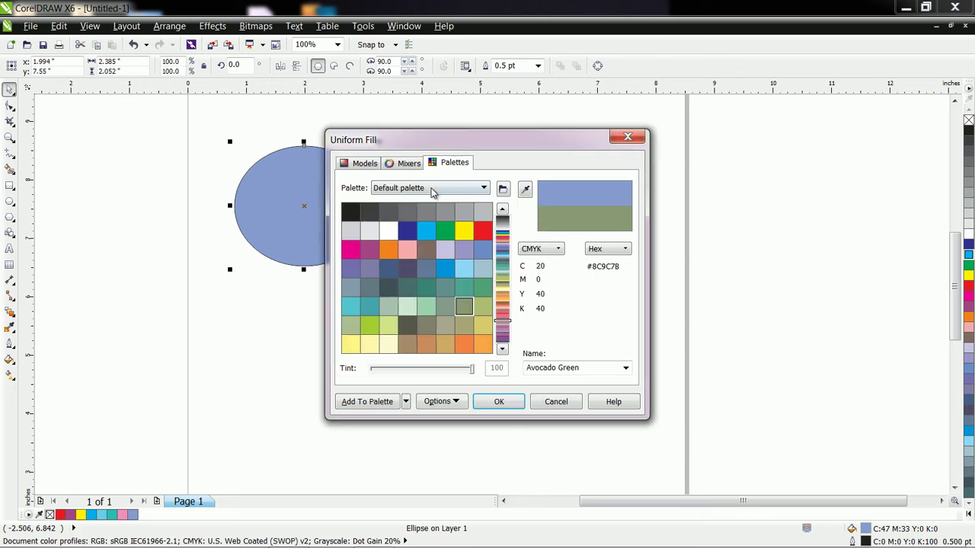
click(432, 191)
click(417, 312)
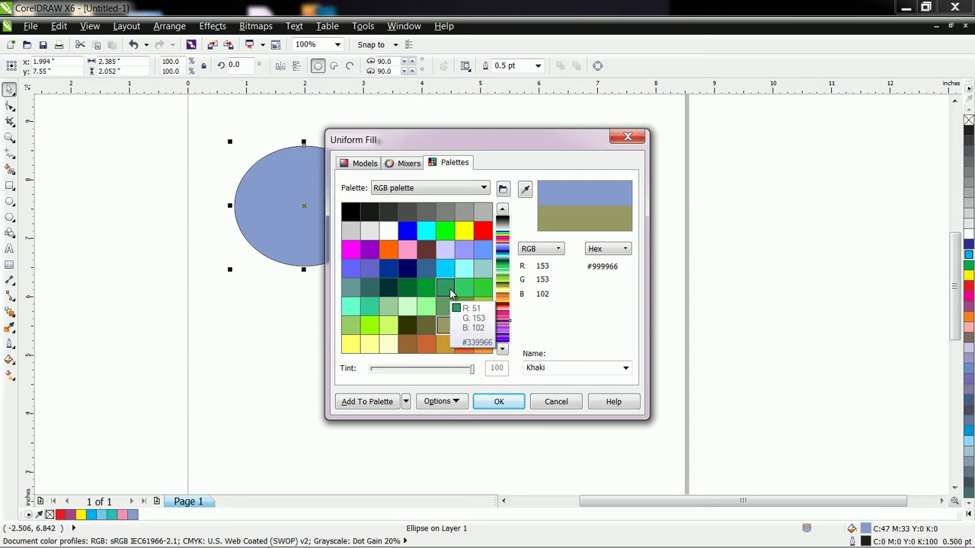
- Try various RGB palette swatches, including Light BlueGreen, Grass Green and Dull Green, and choose Blue Purple (#9900FF)
click(465, 231)
click(482, 231)
click(483, 268)
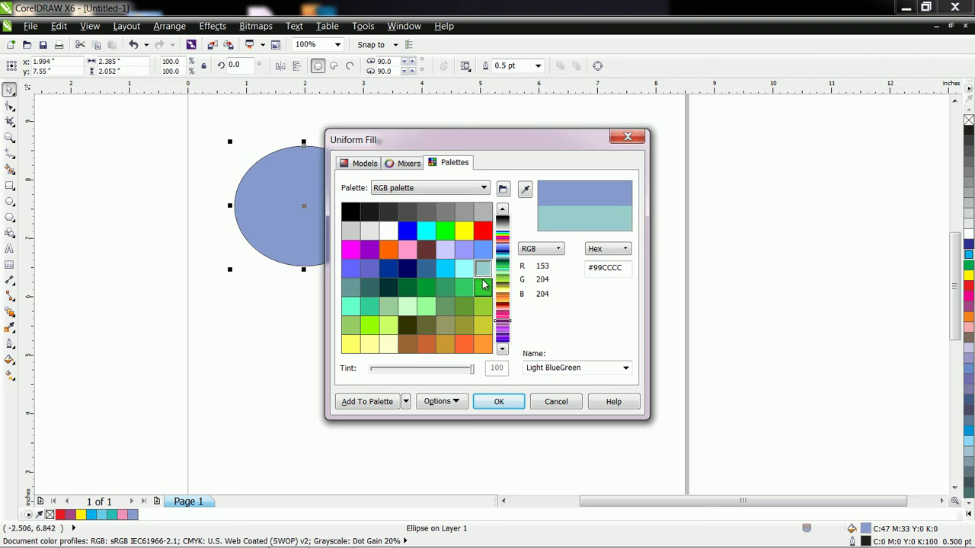
click(460, 295)
click(443, 291)
click(426, 291)
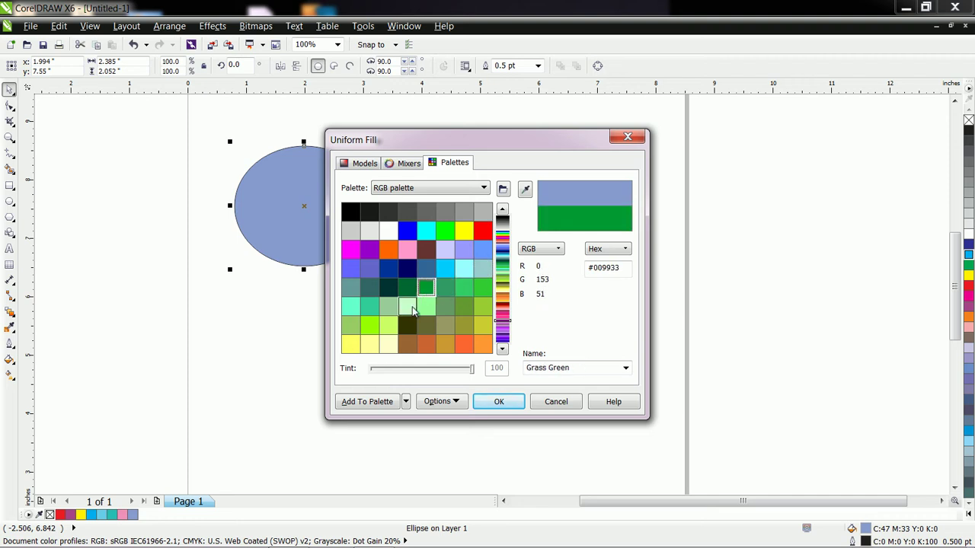
click(373, 328)
click(371, 307)
click(353, 306)
click(353, 326)
drag(503, 306, 501, 328)
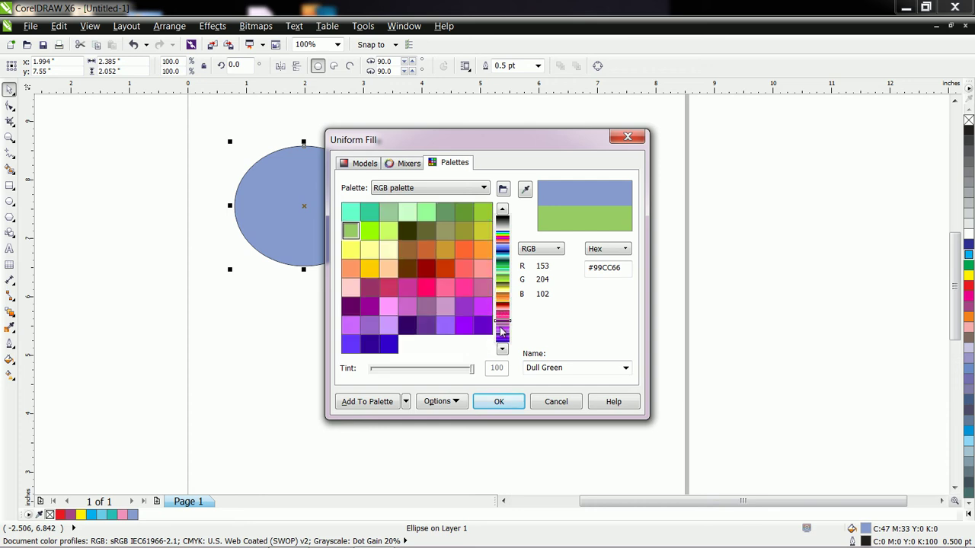
click(464, 326)
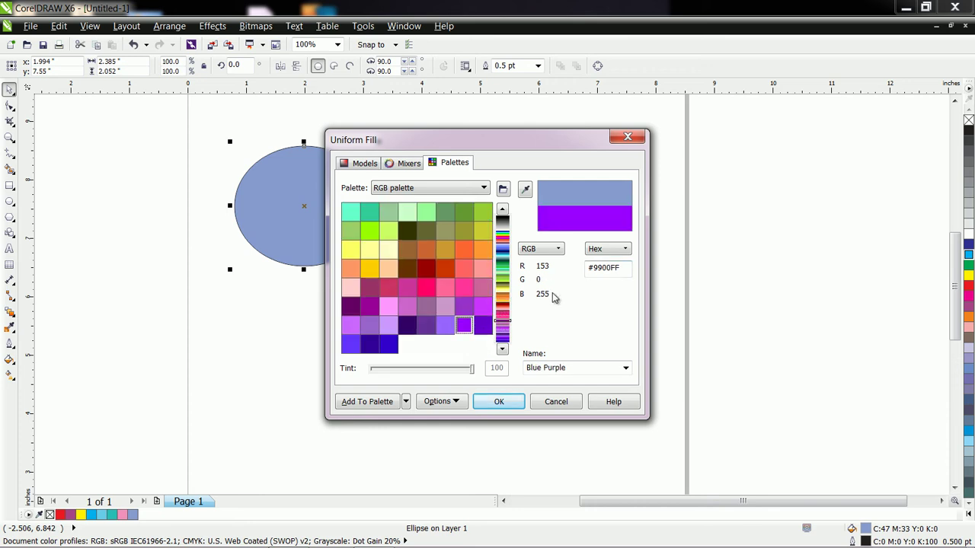
- Soften the chosen purple to a lighter shade and apply it as the ellipse's fill (R:195 G:133 B:237)
click(404, 163)
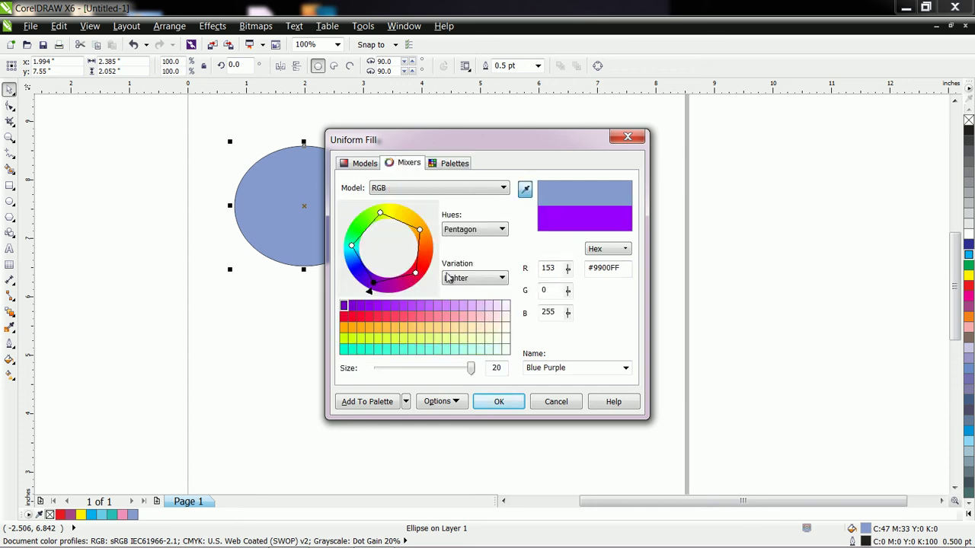
click(464, 308)
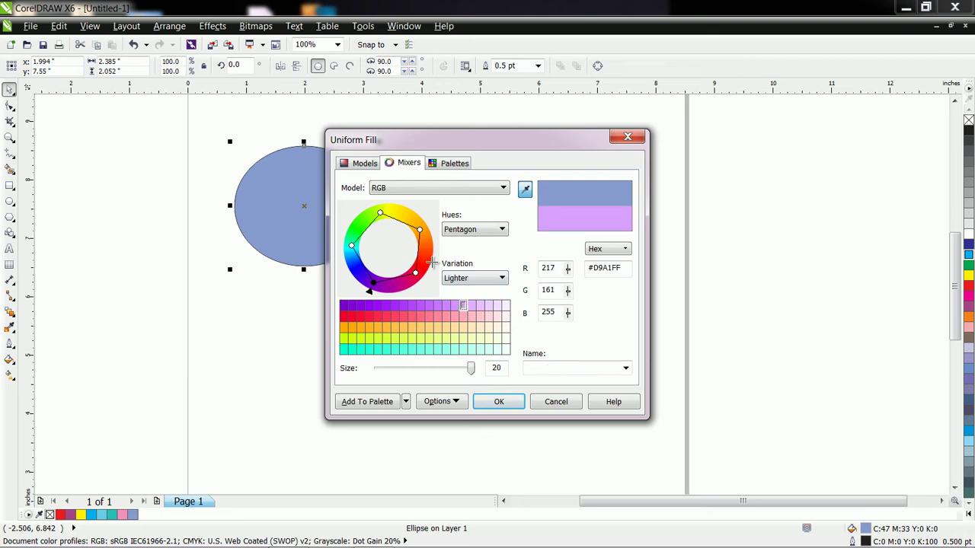
click(362, 169)
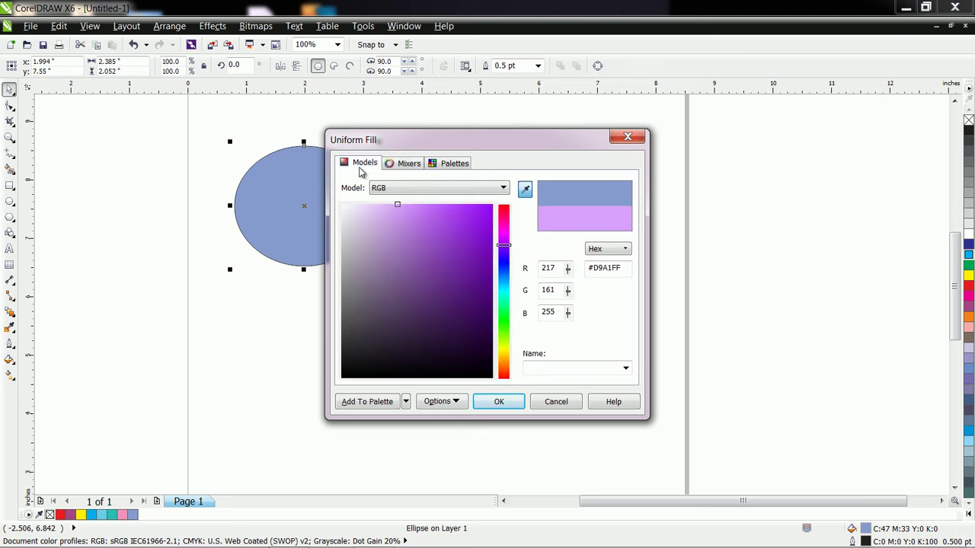
click(409, 218)
click(498, 404)
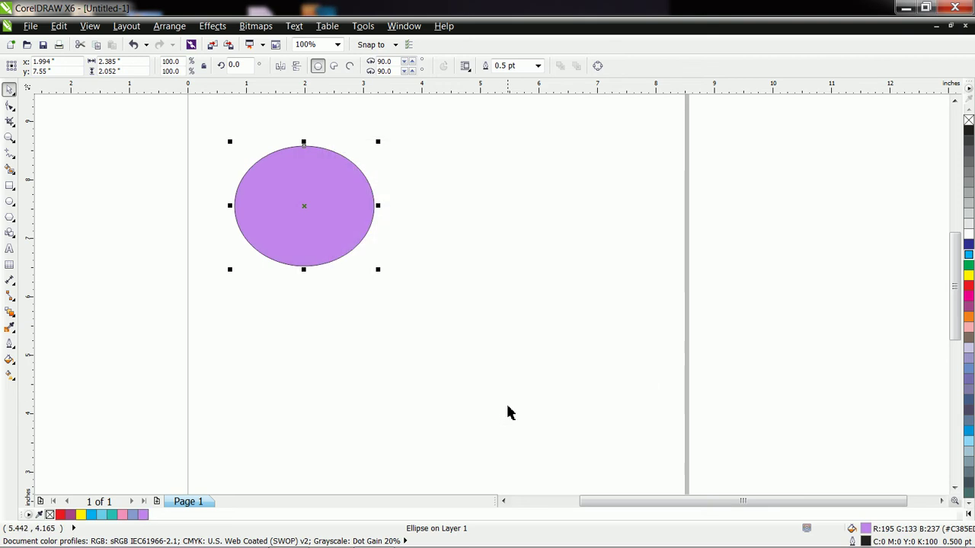
- Start a linear two-colour fountain fill for the ellipse, blending from the light purple to yellow
click(10, 361)
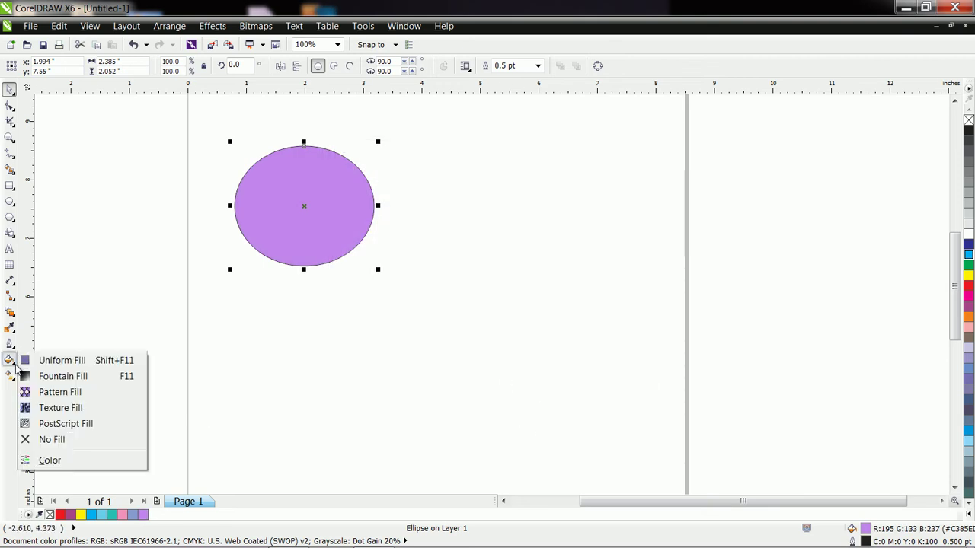
click(67, 379)
drag(461, 143, 573, 171)
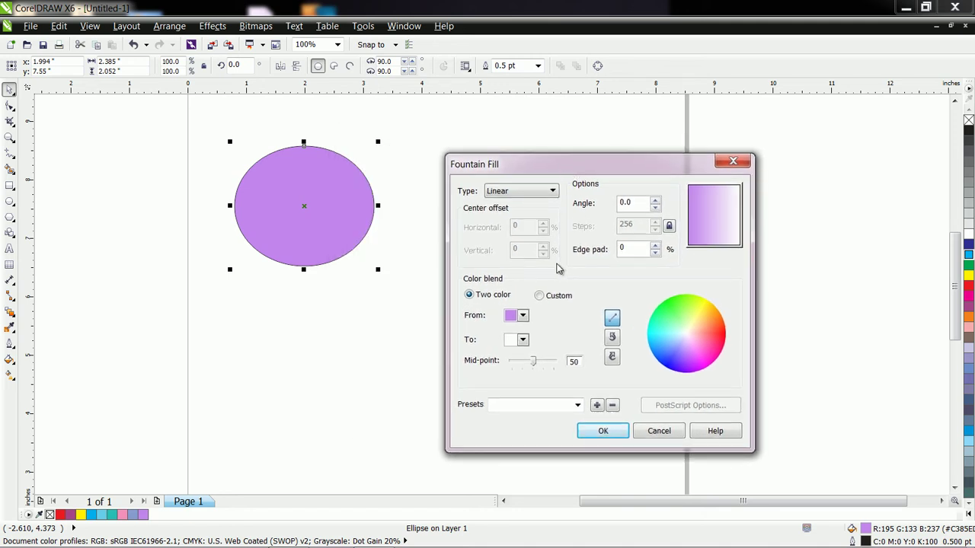
click(522, 316)
click(523, 316)
click(524, 340)
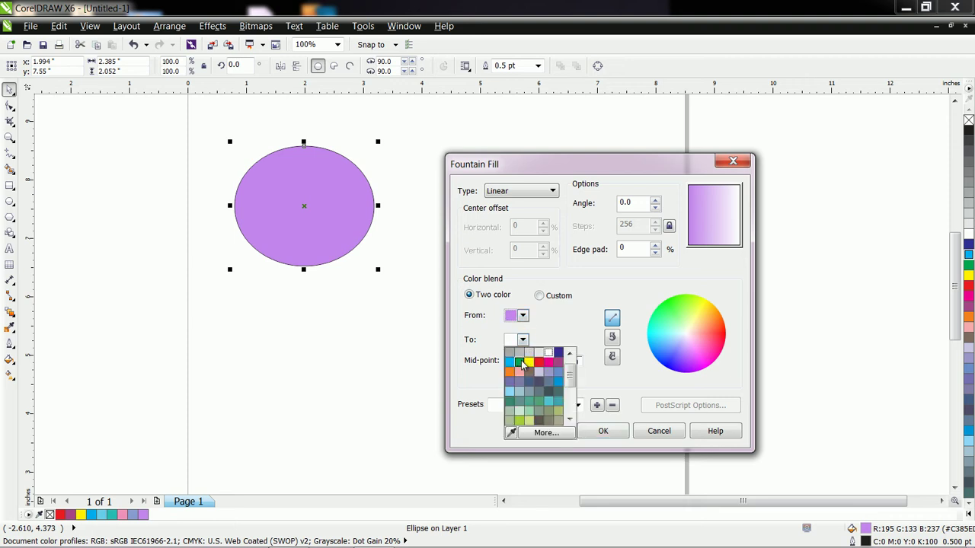
click(532, 369)
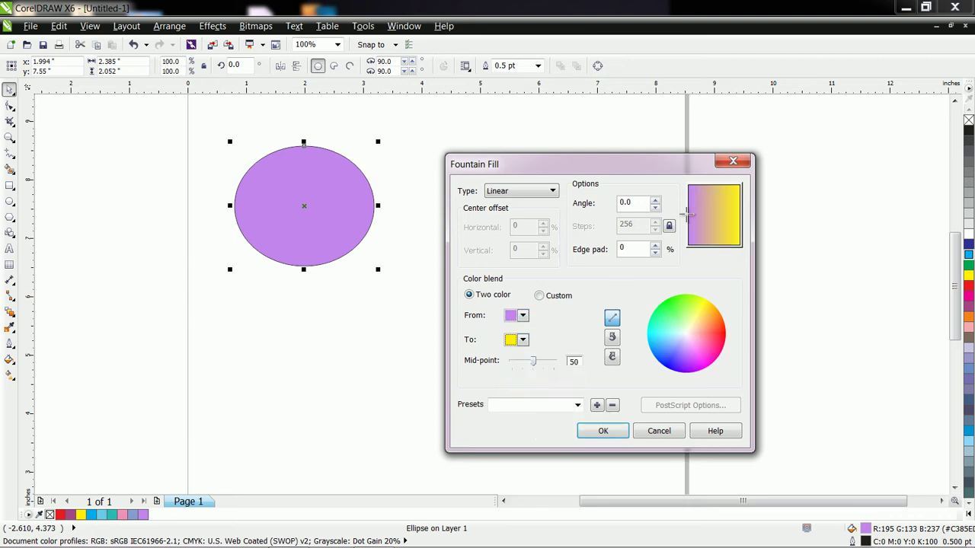
- Rotate the linear purple-to-yellow gradient to a 45° angle and apply it to the ellipse
click(725, 236)
drag(725, 236, 727, 207)
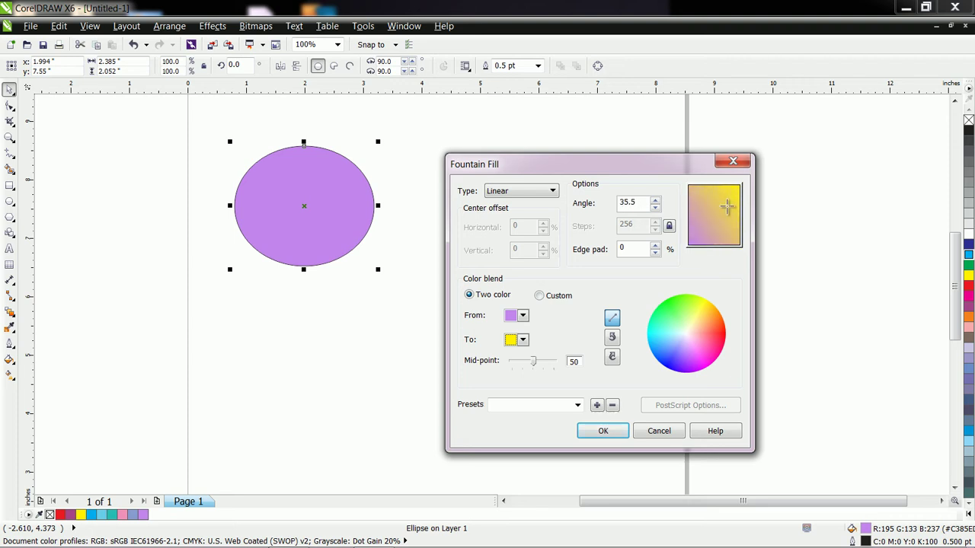
click(600, 434)
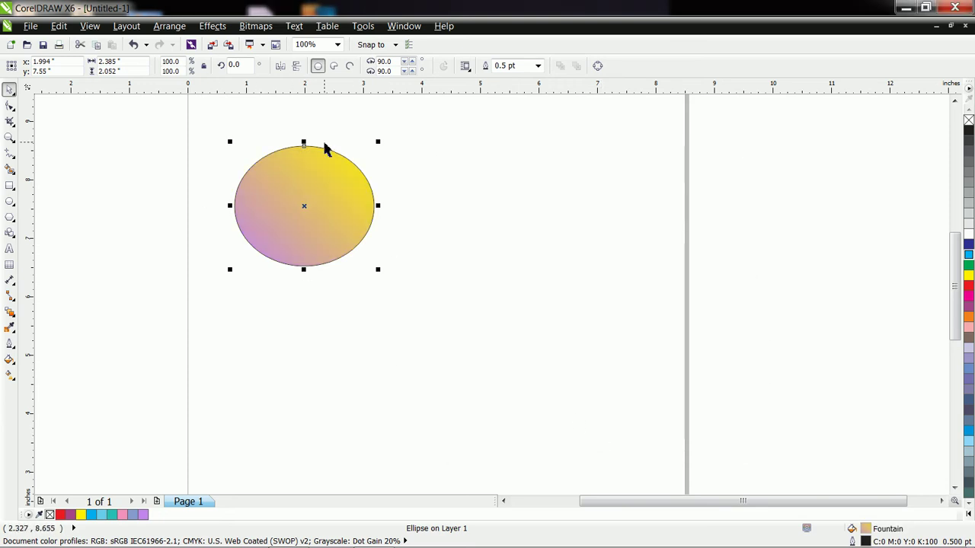
- Change the ellipse's fountain fill to Radial with its centre offset 12% horizontally and 20% vertically, and apply it
click(9, 361)
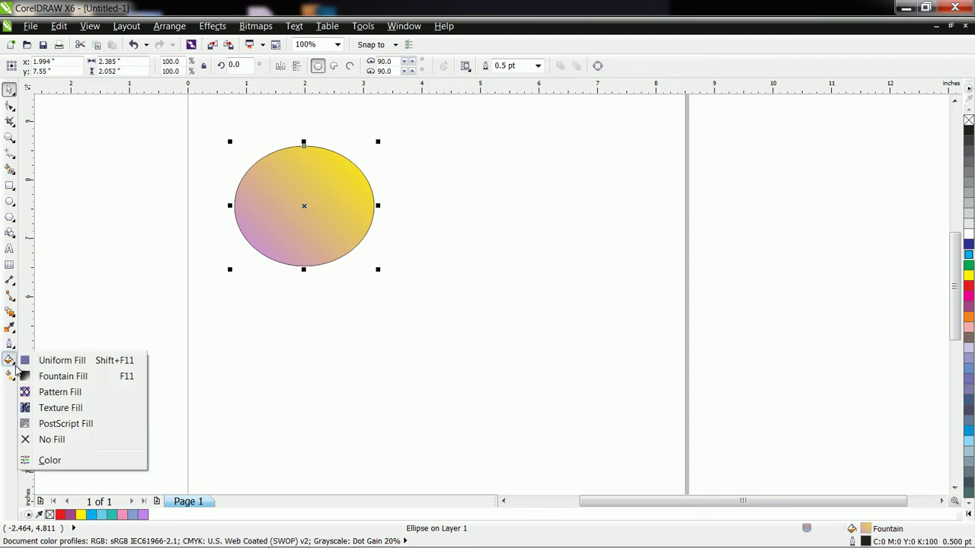
click(54, 376)
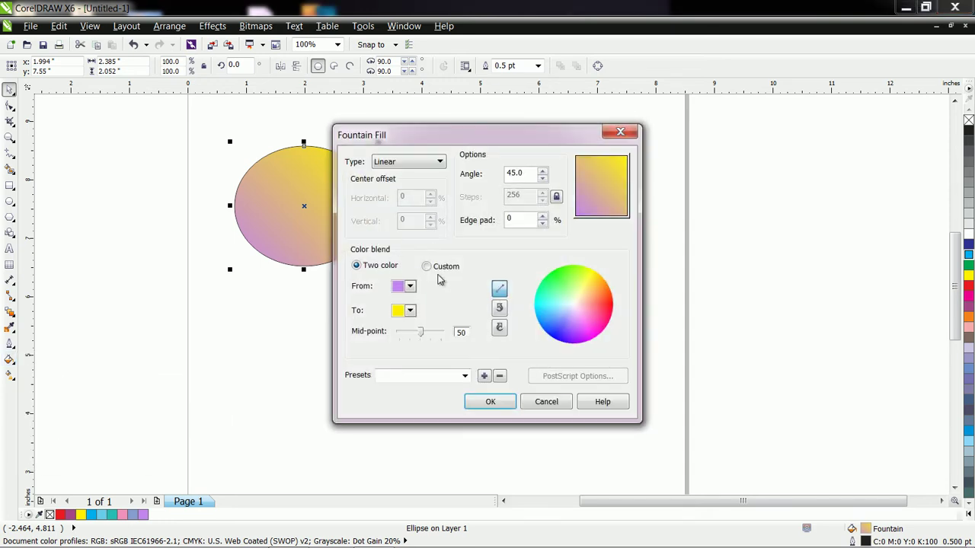
click(422, 161)
click(414, 182)
drag(605, 191, 607, 176)
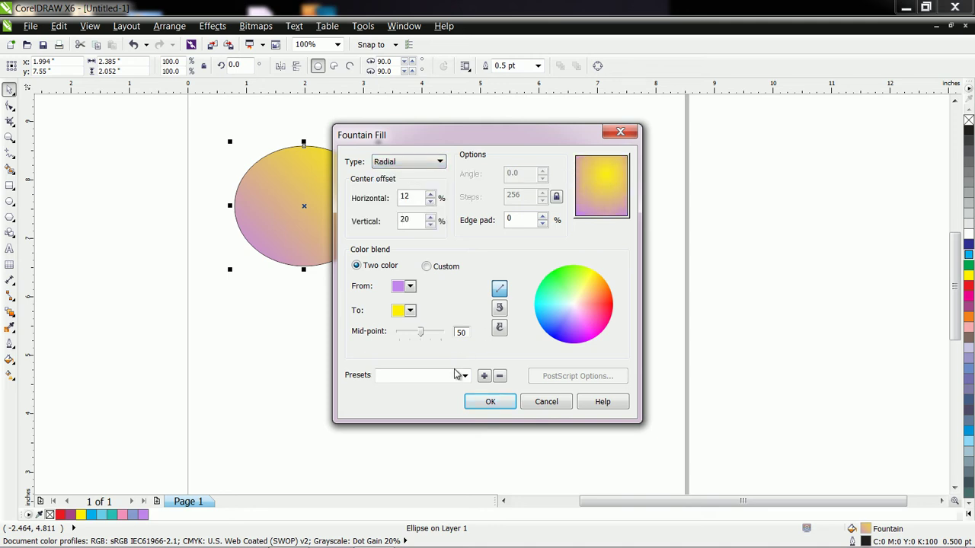
click(491, 402)
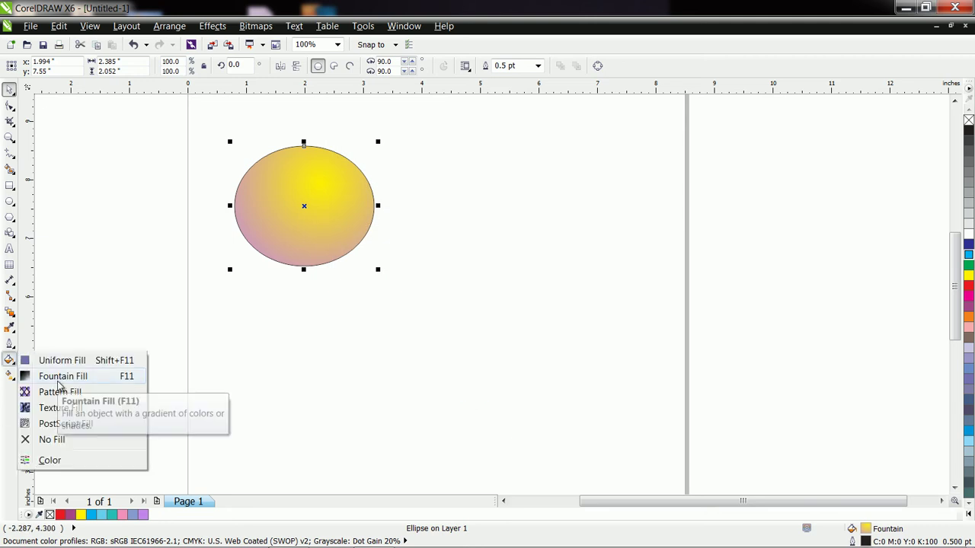
- Move the radial gradient's yellow centre further toward the ellipse's upper-right edge, with a 41% vertical offset, and apply it
click(56, 379)
drag(605, 174, 622, 161)
click(498, 405)
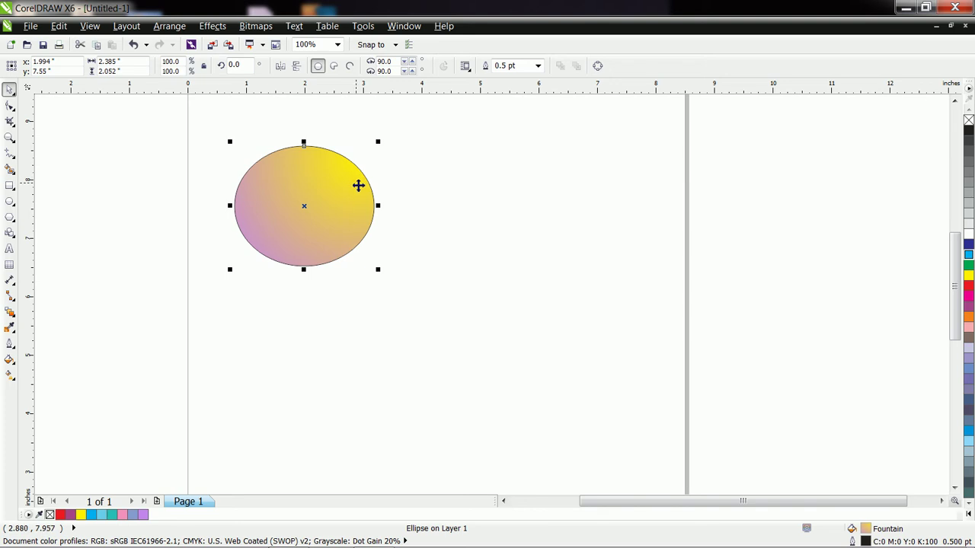
- Try the Conical fountain fill type on the ellipse with its centre offset -12% horizontally and 9% vertically
click(10, 360)
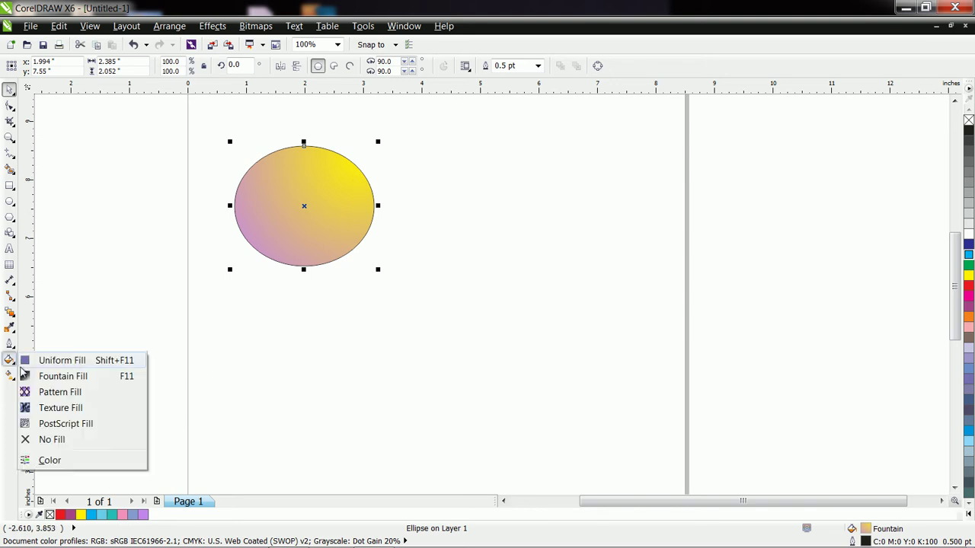
click(50, 376)
click(409, 162)
click(404, 195)
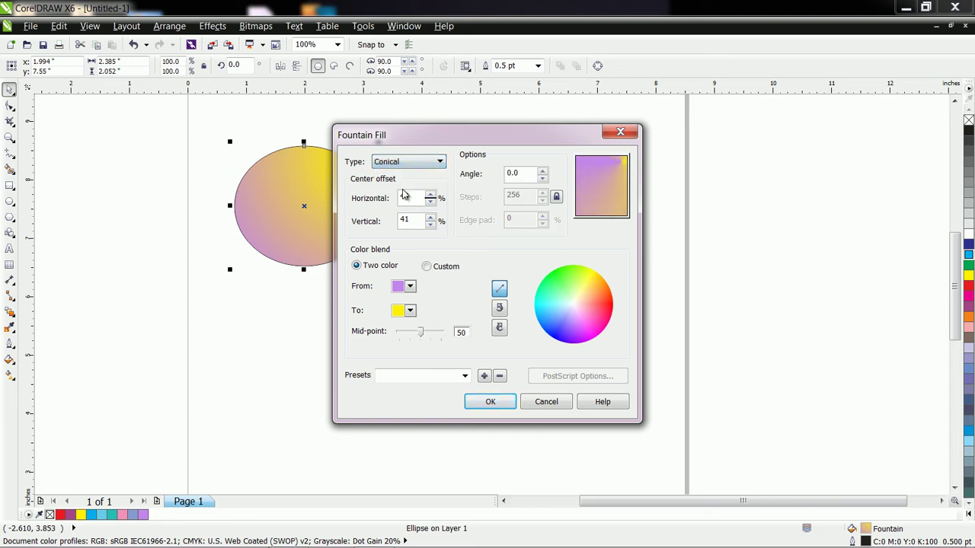
drag(622, 163, 593, 181)
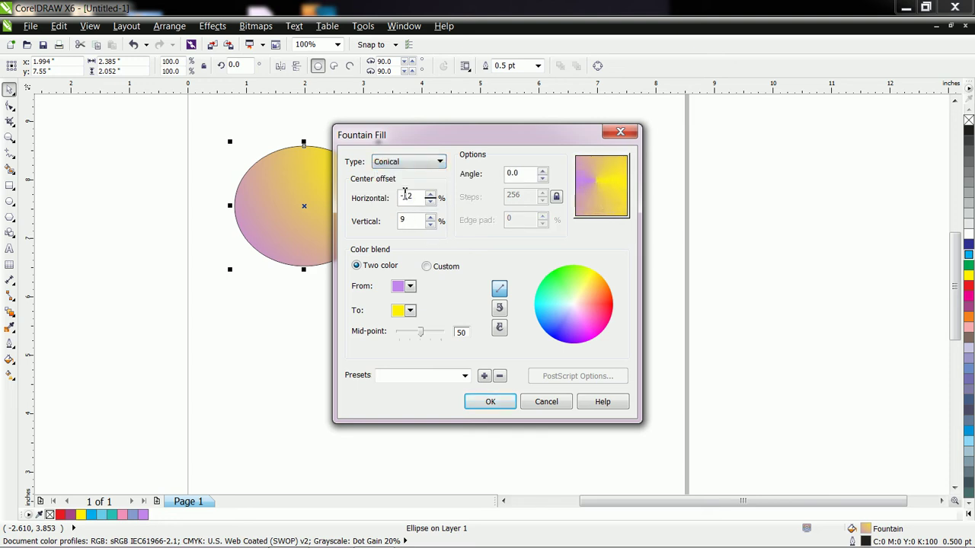
- Change the fountain fill type to Square, set both centre offsets to 0%, and apply it to the ellipse
click(414, 162)
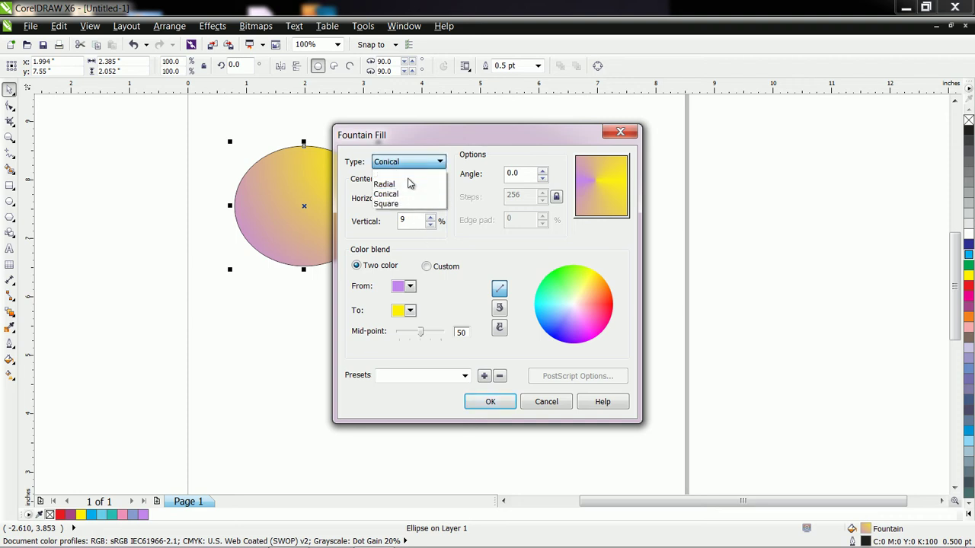
click(404, 205)
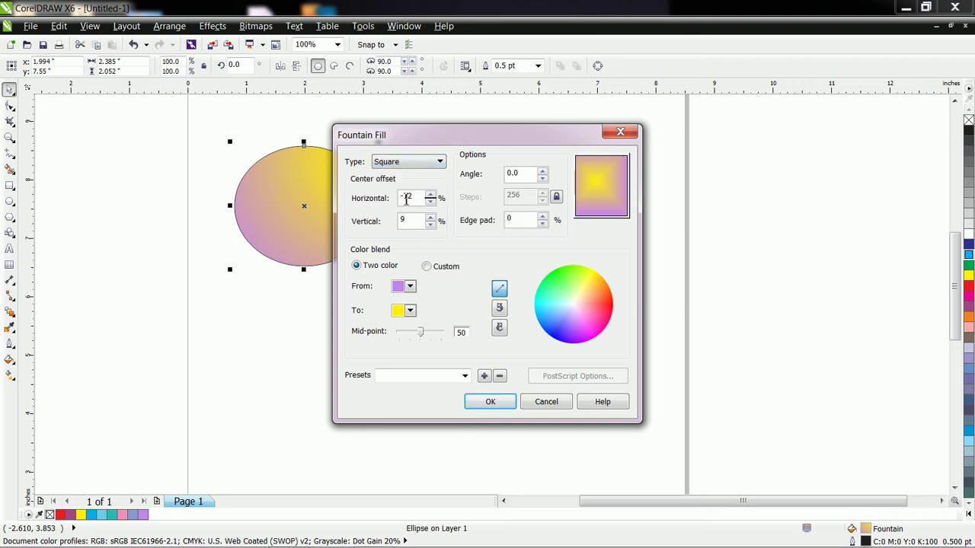
drag(418, 198, 388, 198)
text(0)
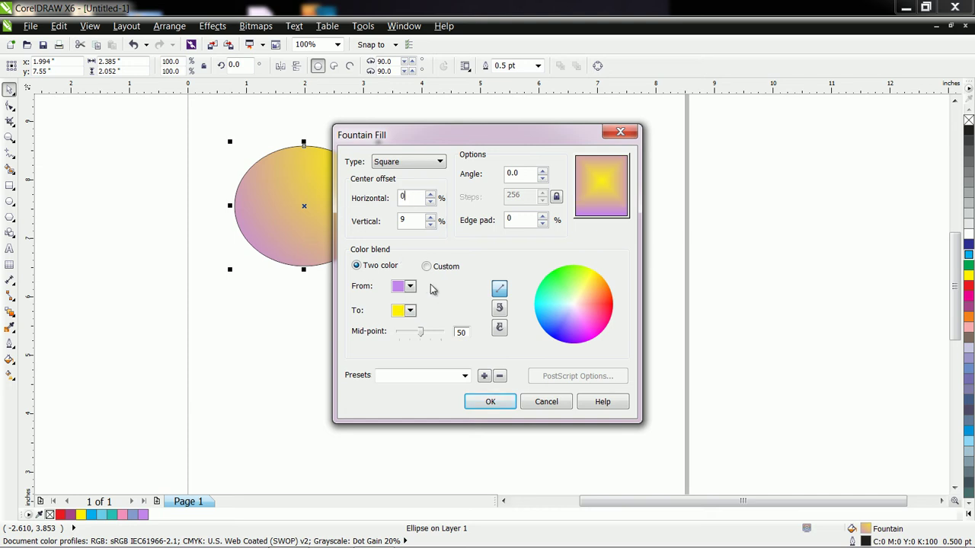
text(0)
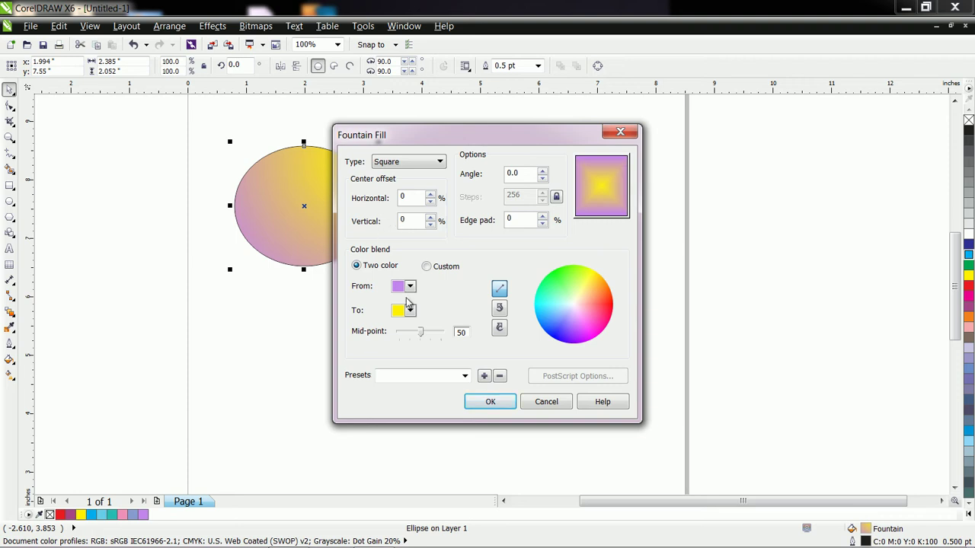
click(490, 402)
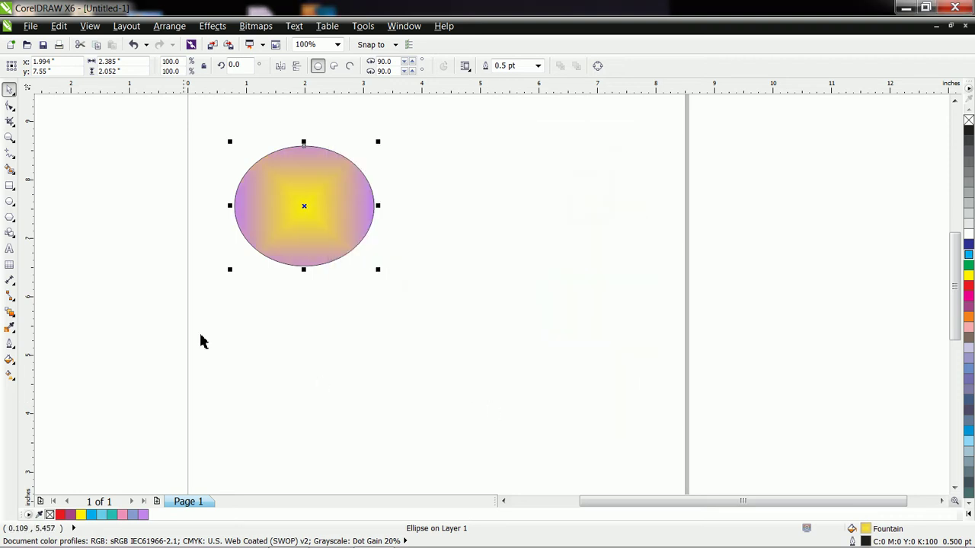
- Compare the direct, counterclockwise and clockwise colour blends for the square fountain fill, choose counterclockwise, and set the mid-point to 42
click(10, 374)
click(10, 360)
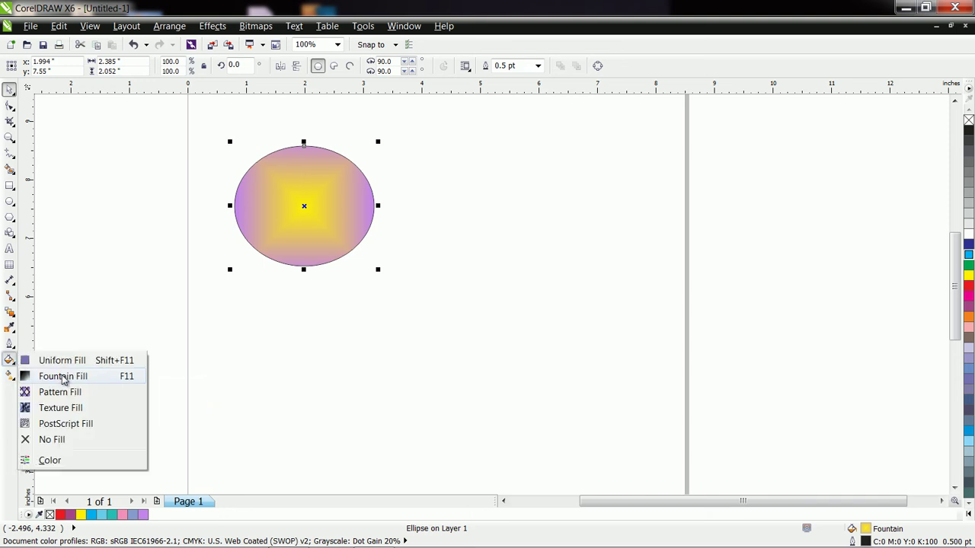
click(46, 374)
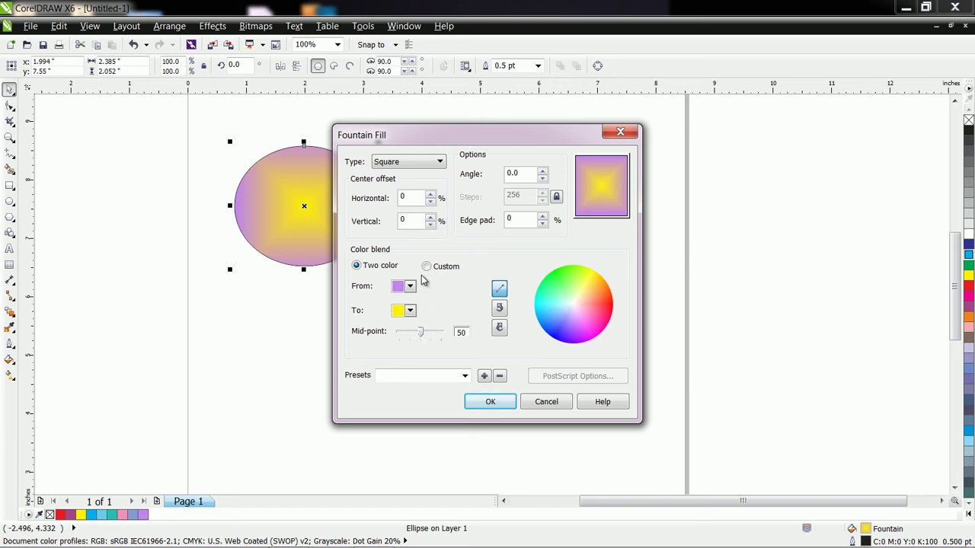
click(500, 308)
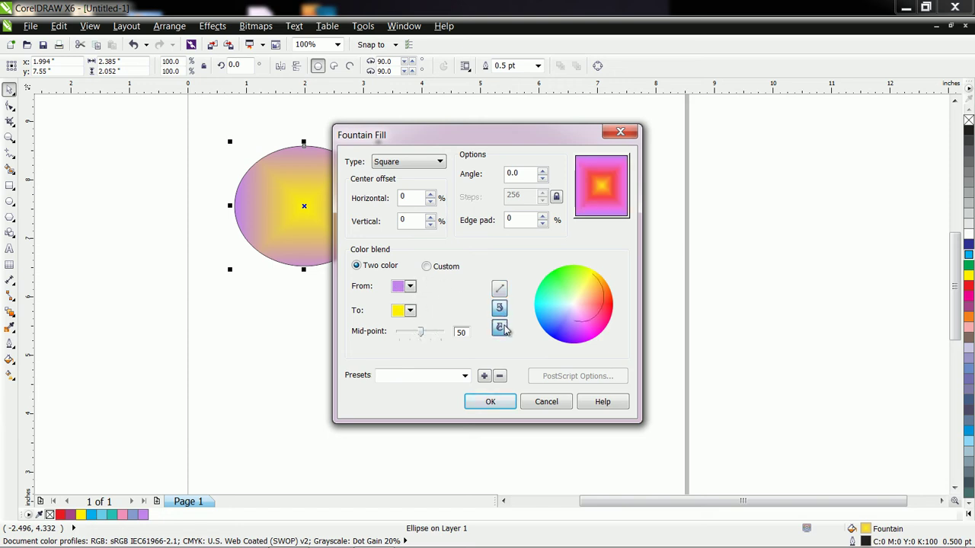
click(501, 328)
click(500, 308)
click(500, 327)
click(501, 309)
click(500, 288)
click(500, 309)
click(503, 328)
click(500, 308)
mouse_move(423, 338)
mouse_down()
mouse_move(405, 337)
mouse_move(411, 341)
mouse_up()
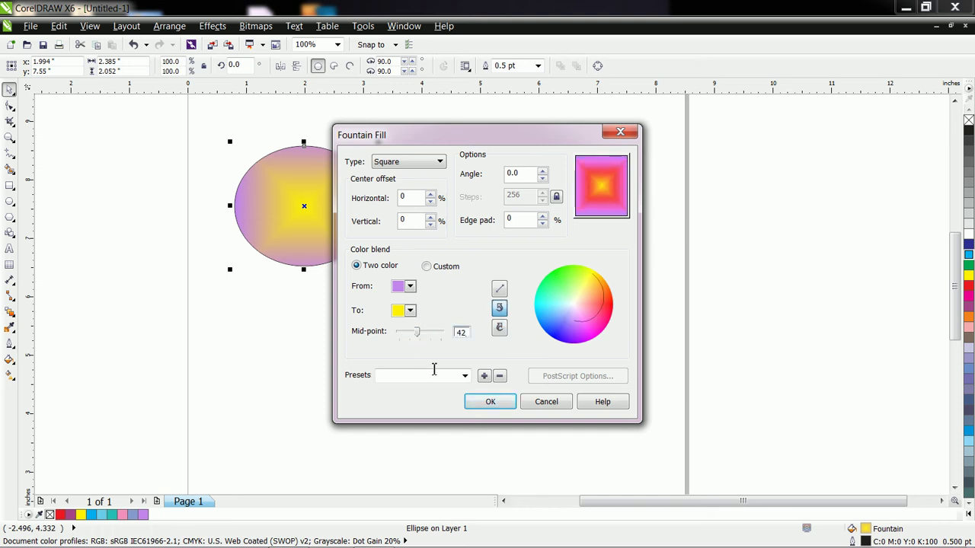
- Load the Circular - Red fountain fill preset and set the custom blend's starting colour to light pink
click(464, 377)
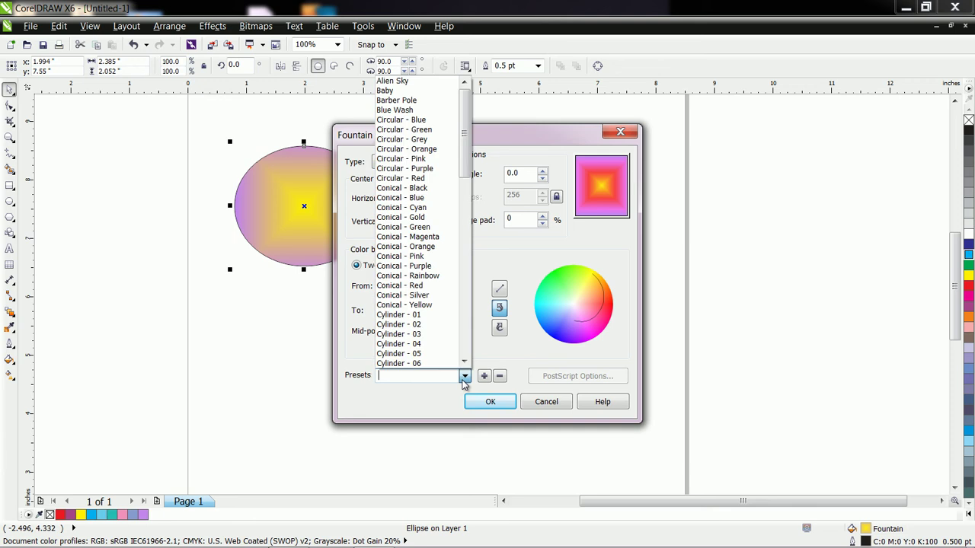
click(411, 180)
click(547, 293)
click(562, 283)
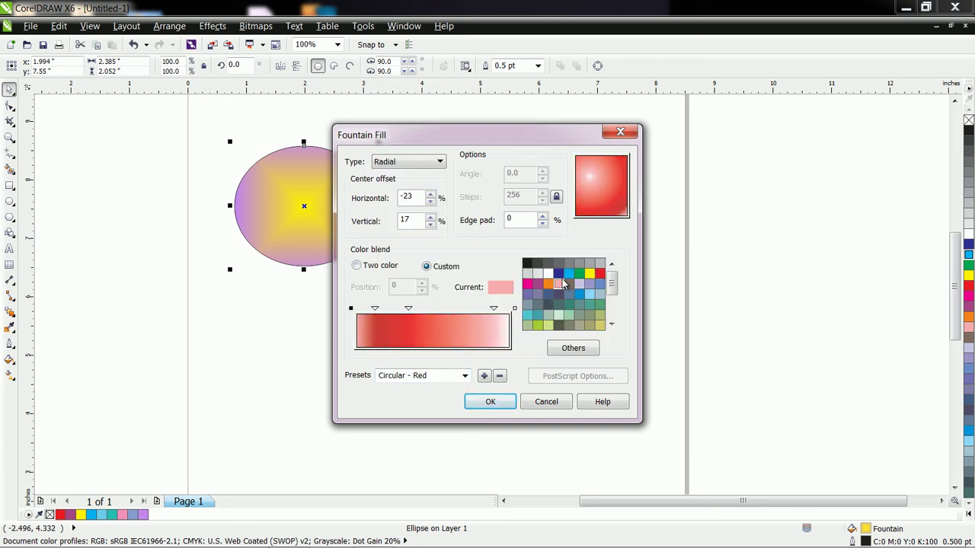
click(393, 267)
click(427, 266)
- Recolour the custom gradient's starting stop orange, the 12% stop pale green and the 34% stop yellow
click(352, 310)
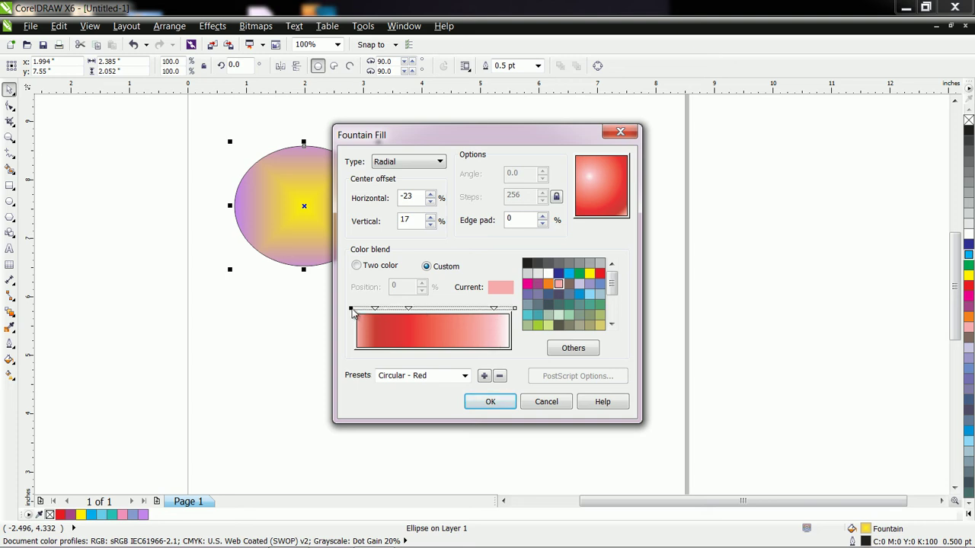
click(547, 283)
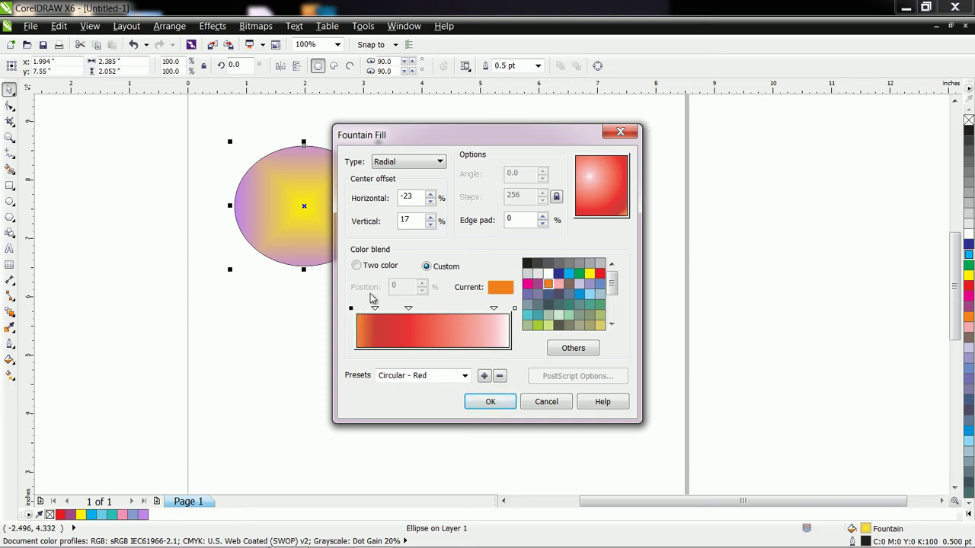
click(374, 311)
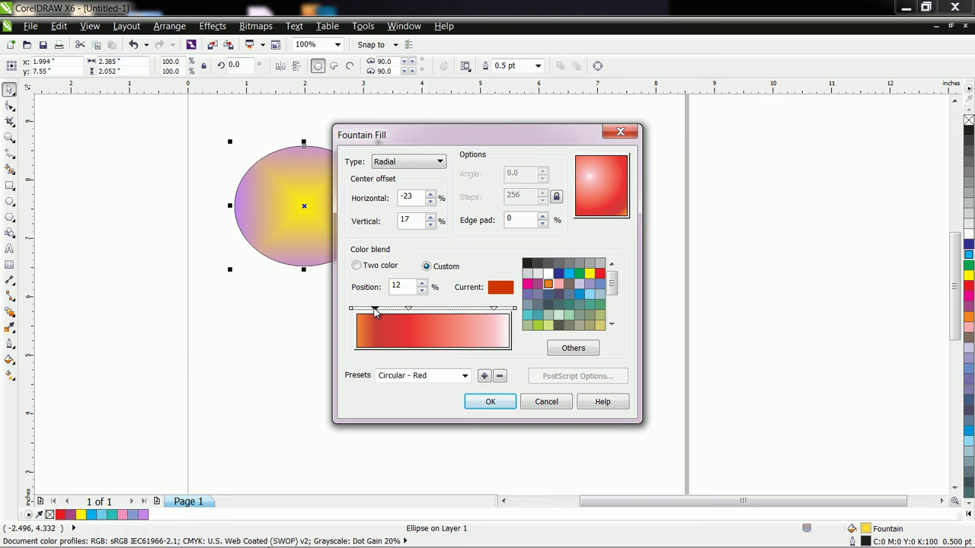
click(569, 314)
click(409, 310)
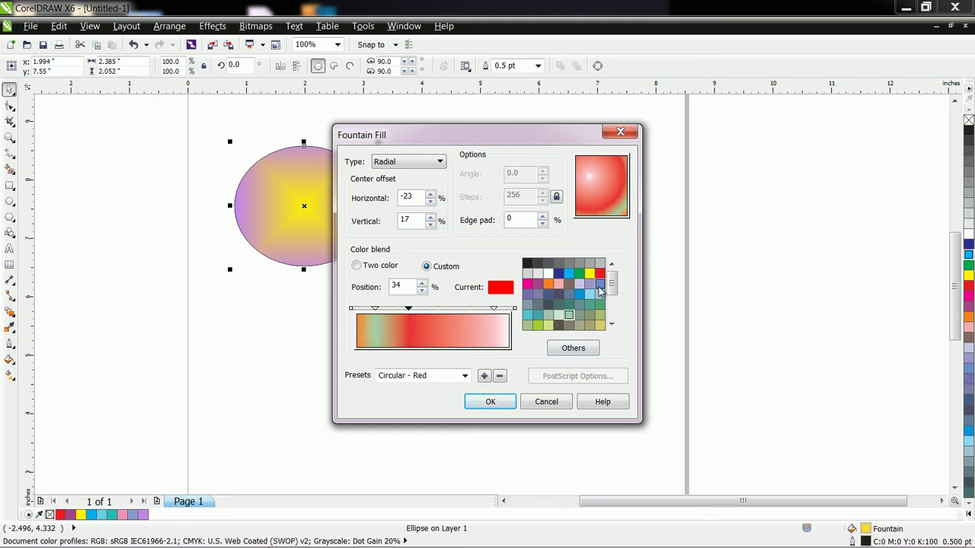
click(589, 273)
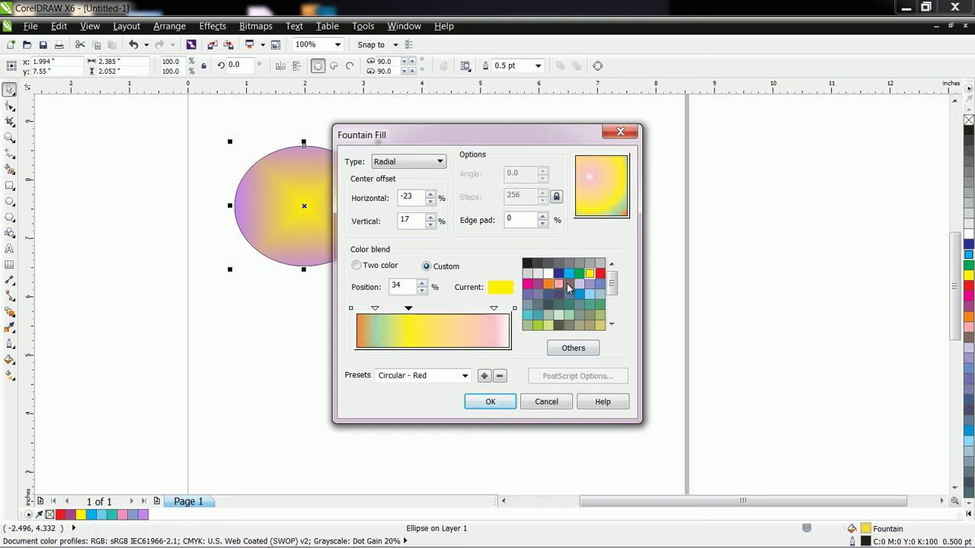
- Add a magenta colour stop at 54% and a green colour stop at 75% to the custom gradient
click(439, 309)
double_click(439, 310)
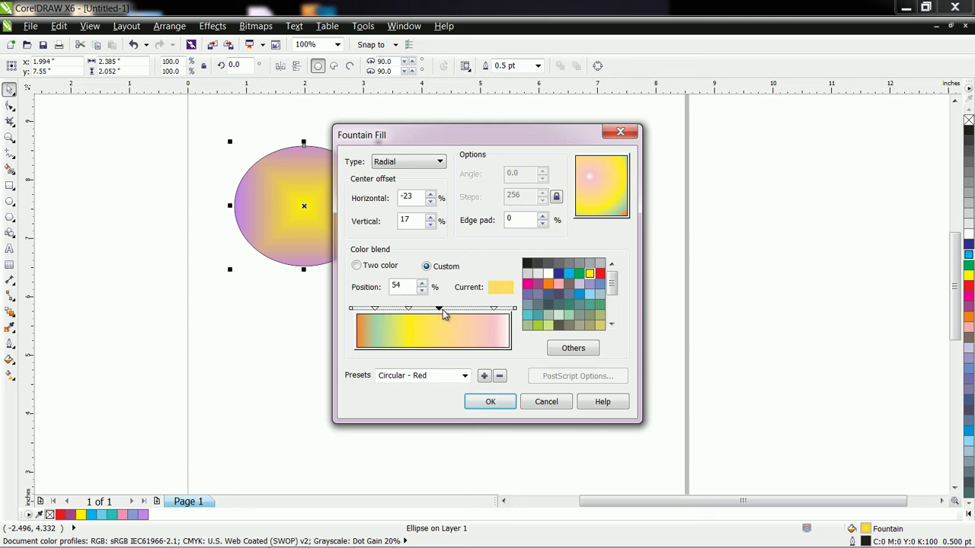
click(527, 285)
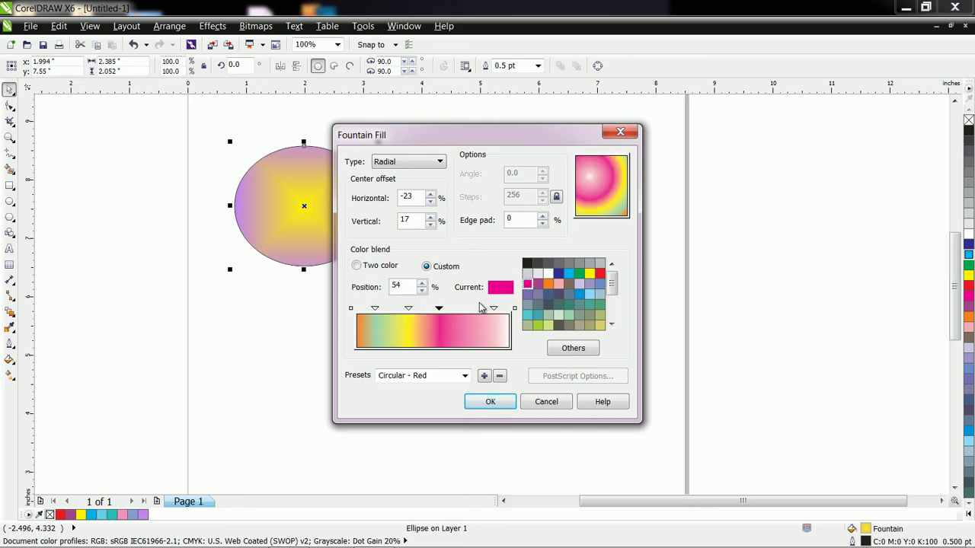
double_click(472, 310)
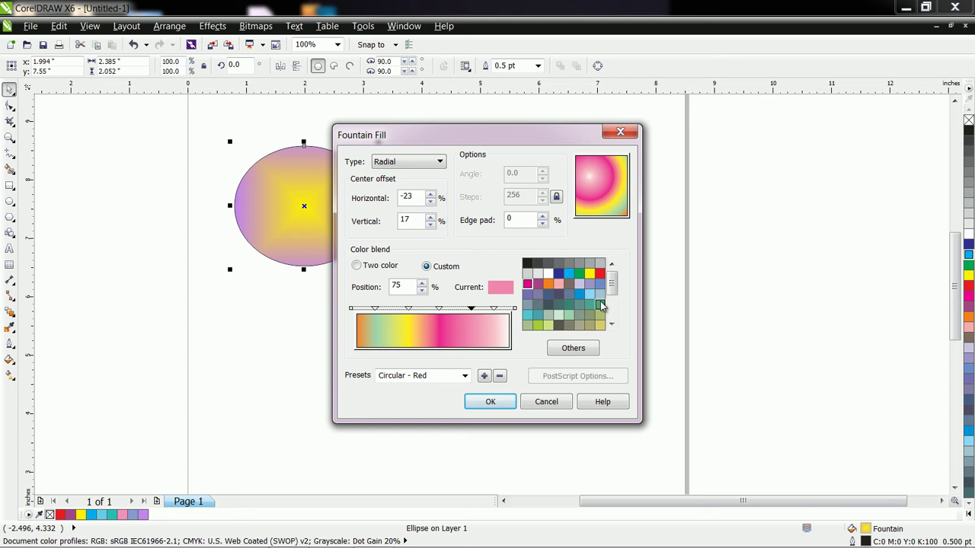
click(599, 305)
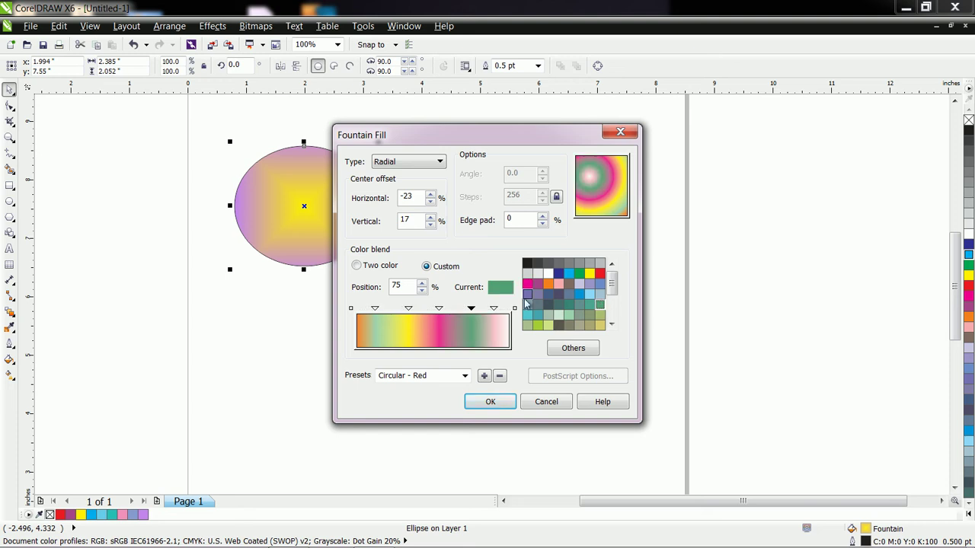
- Change the custom fountain fill to Linear with a -57.7 degree angle and apply it to the ellipse
click(404, 163)
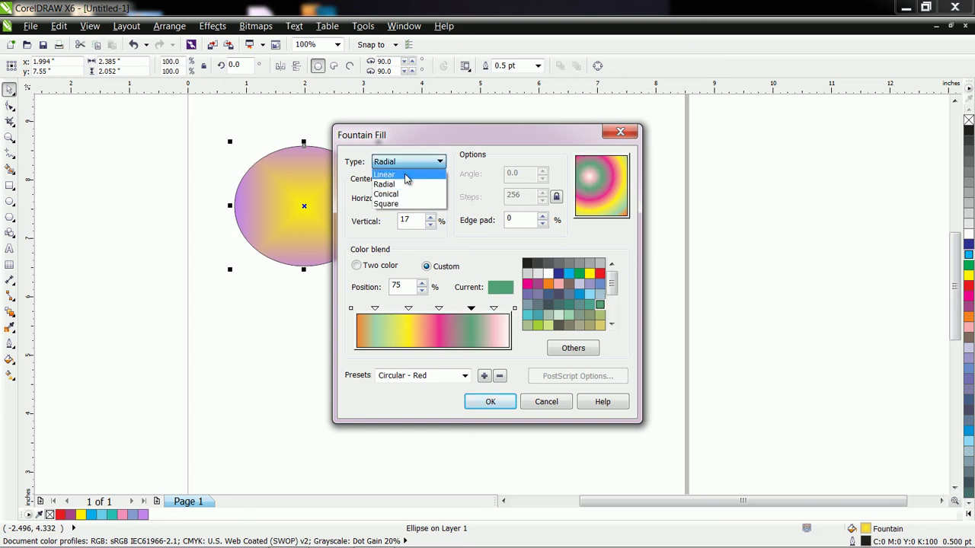
click(406, 176)
drag(595, 207, 611, 204)
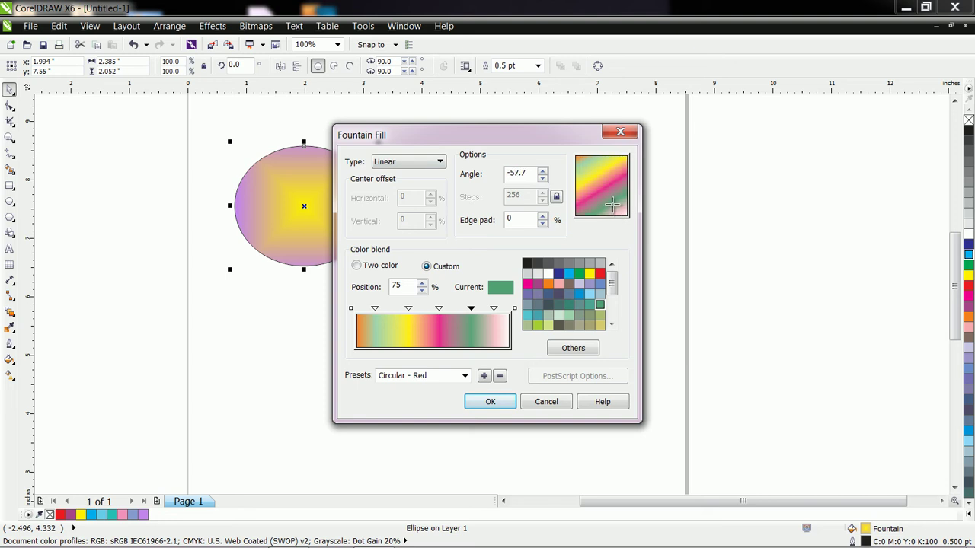
click(511, 404)
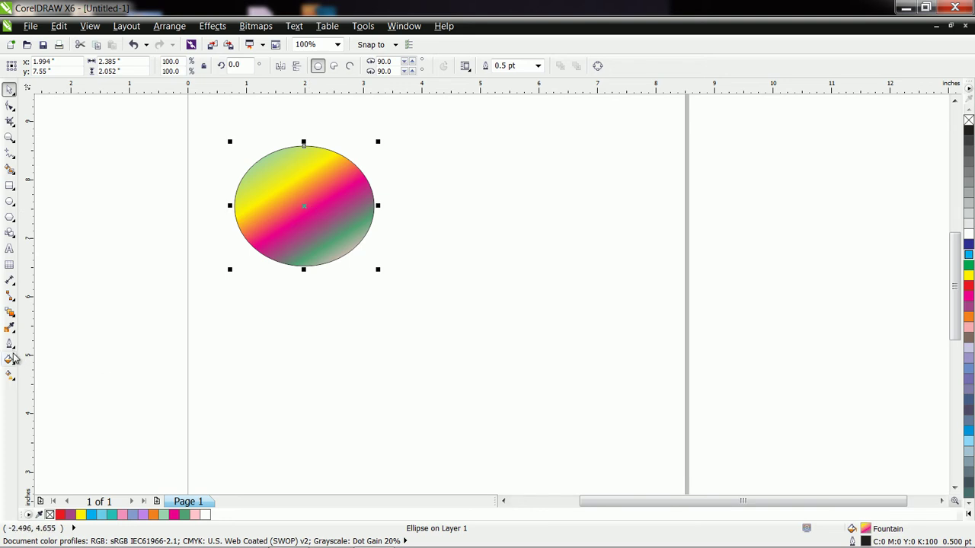
- Reopen the ellipse's fountain fill and remove all the intermediate colour stops from the custom gradient
click(14, 376)
click(39, 374)
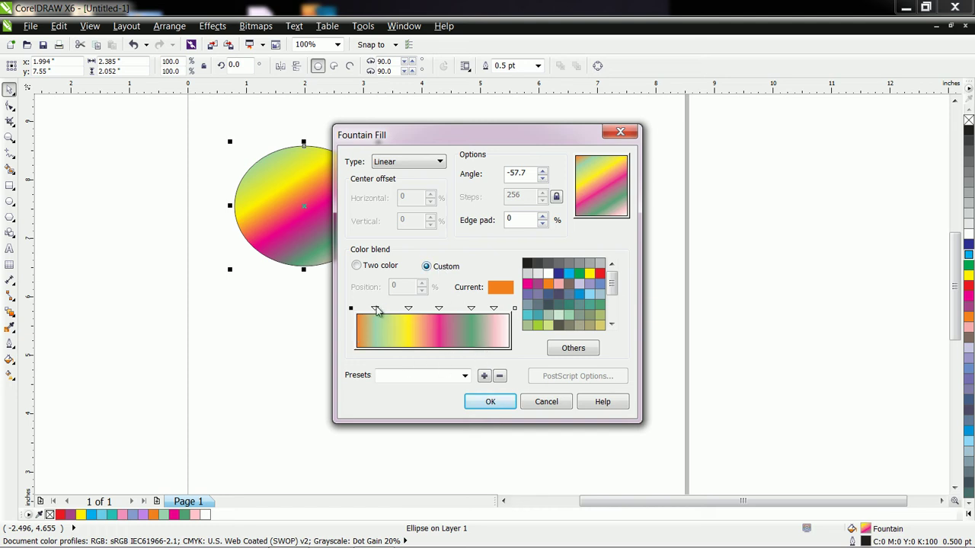
click(352, 312)
click(376, 309)
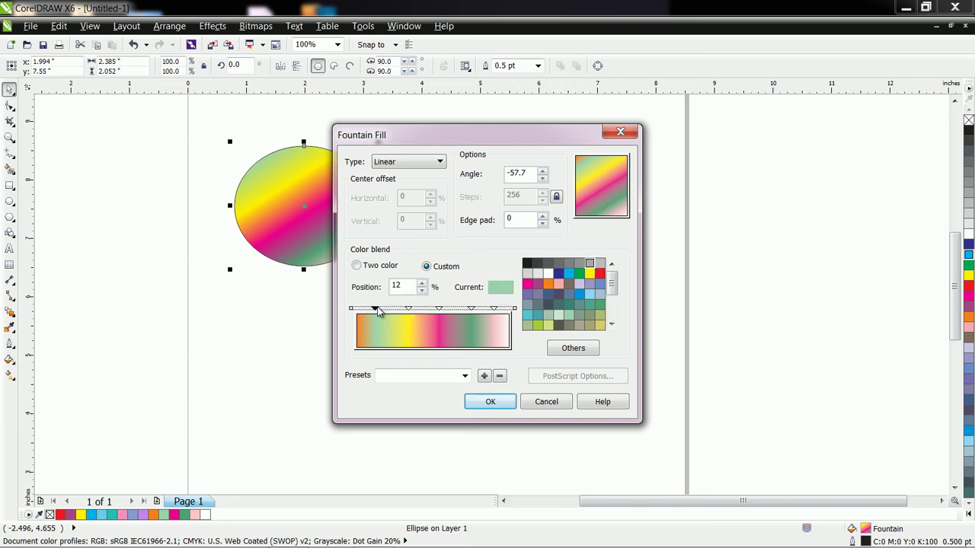
drag(376, 311, 383, 313)
double_click(496, 312)
double_click(471, 311)
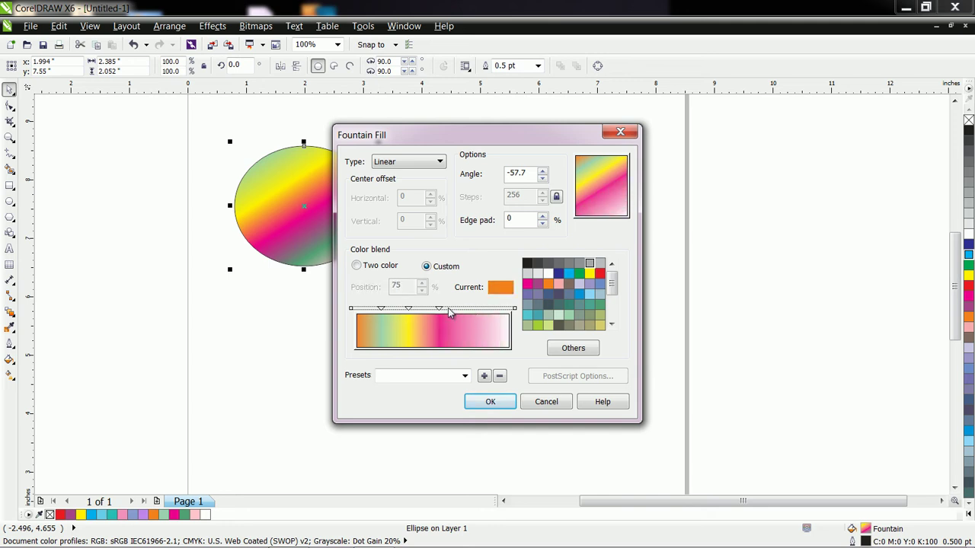
double_click(439, 311)
double_click(410, 309)
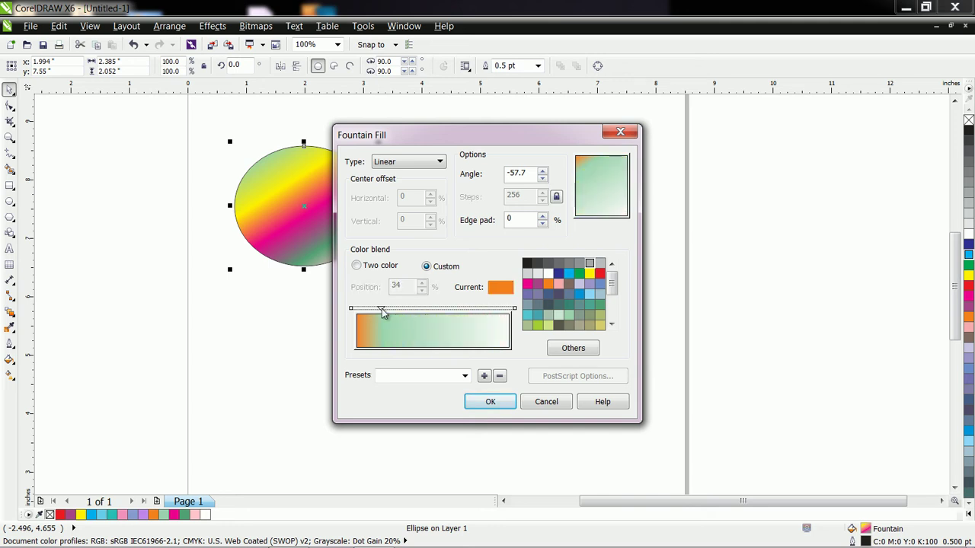
double_click(381, 308)
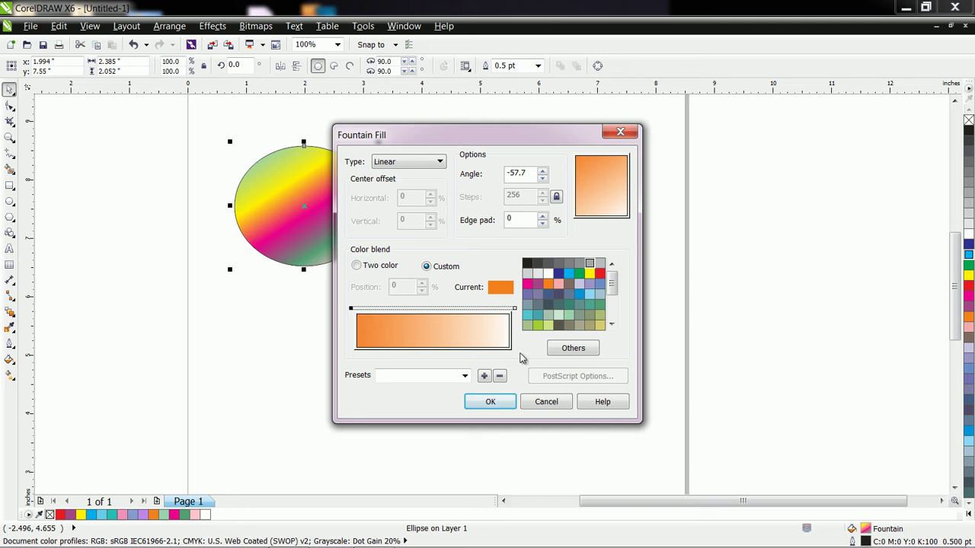
- Make the gradient's starting colour medium grey, then add a light grey stop at 15% and a medium grey stop at 28%
click(579, 264)
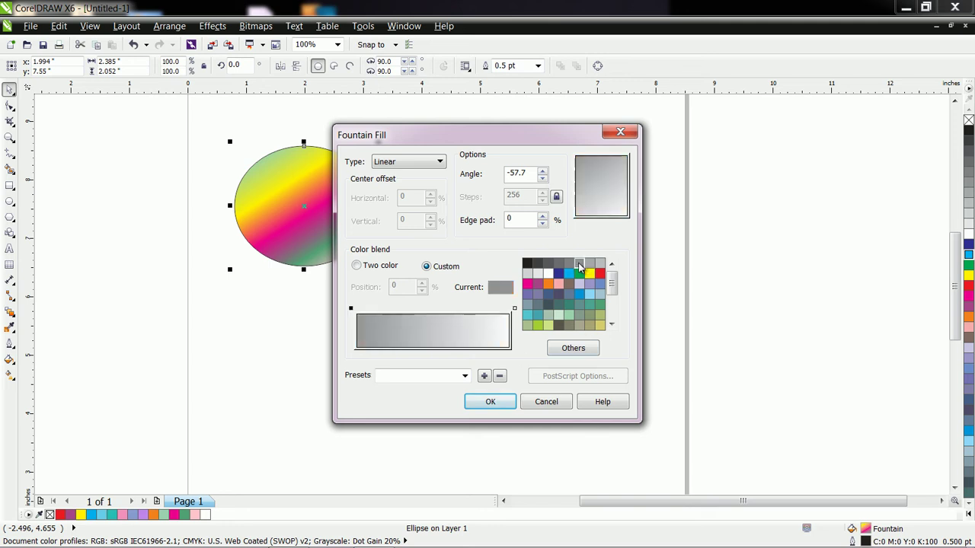
double_click(379, 309)
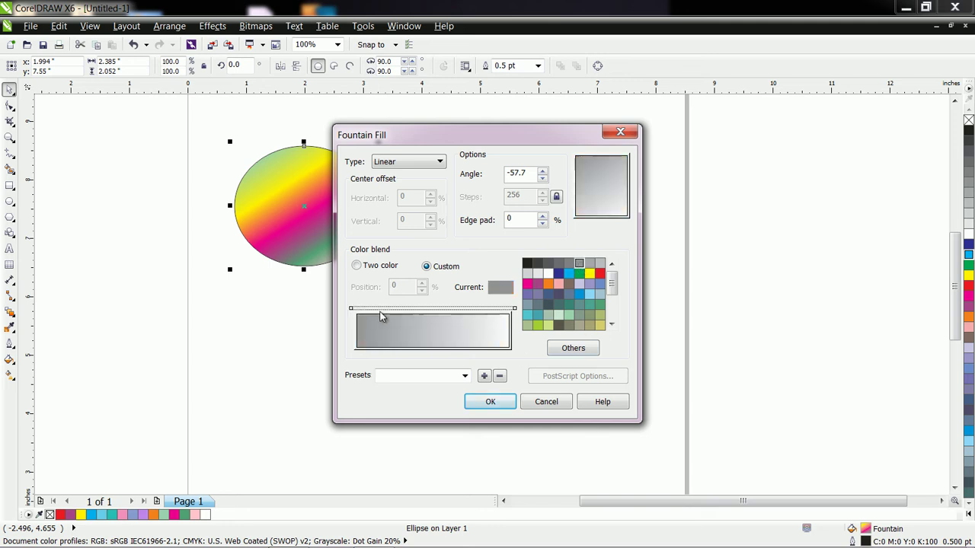
click(527, 274)
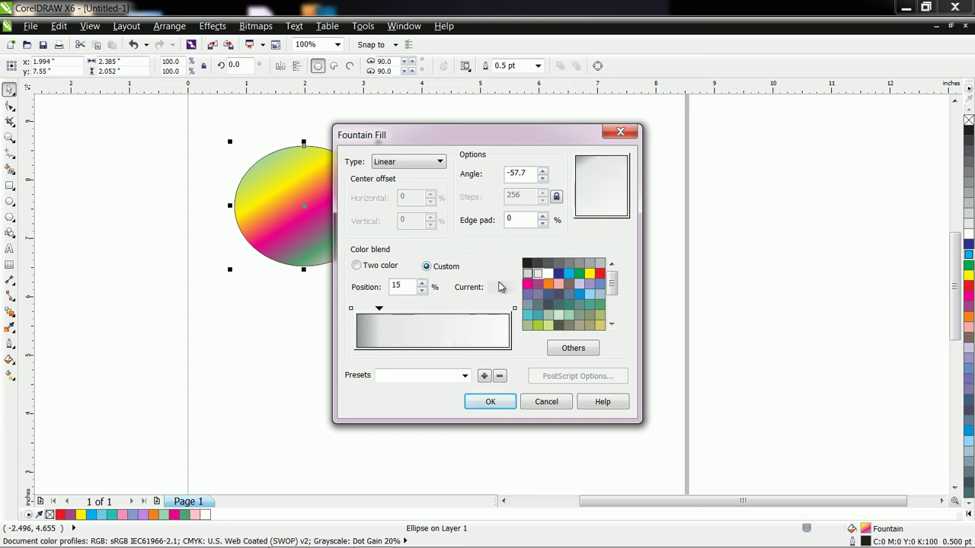
double_click(397, 309)
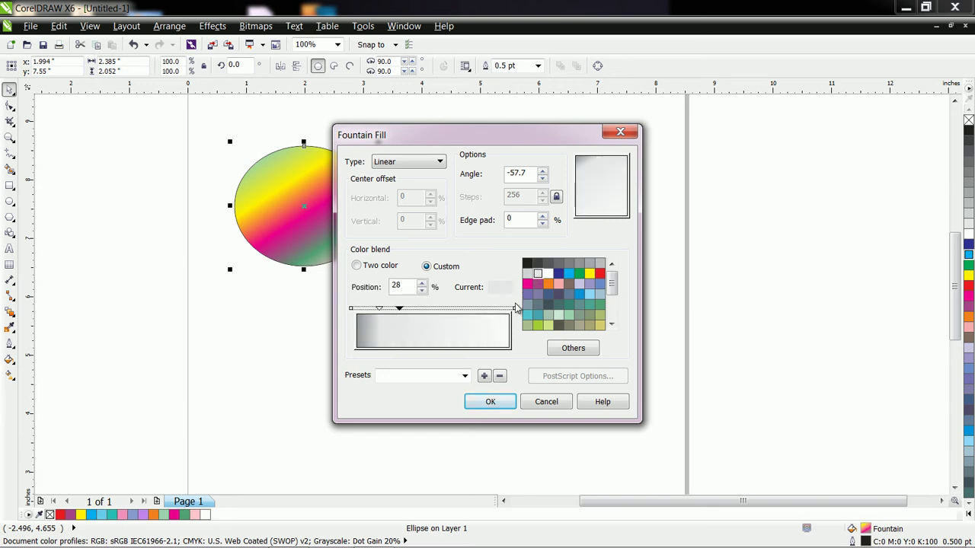
click(580, 265)
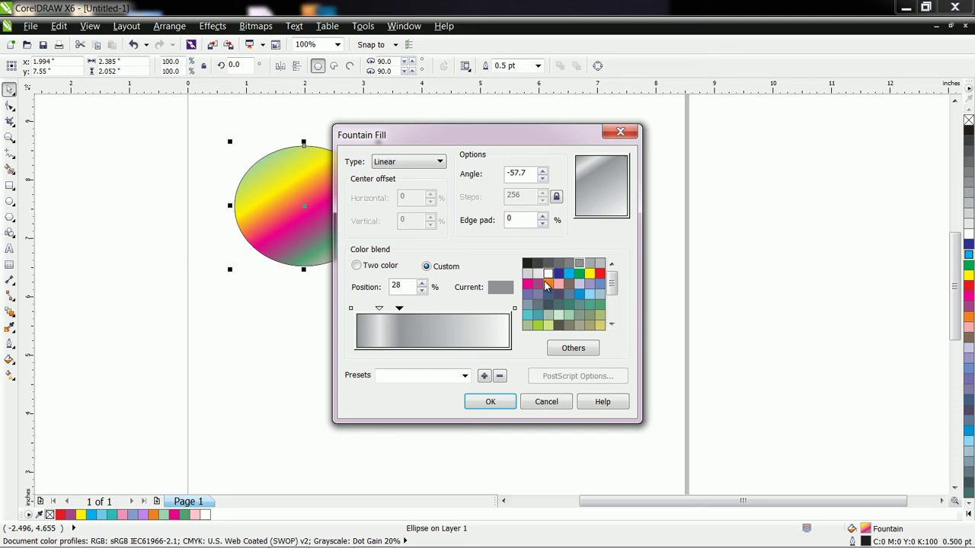
- Add a colour stop at 46% and give the 15% and 46% stops the same light grey
double_click(427, 309)
click(528, 274)
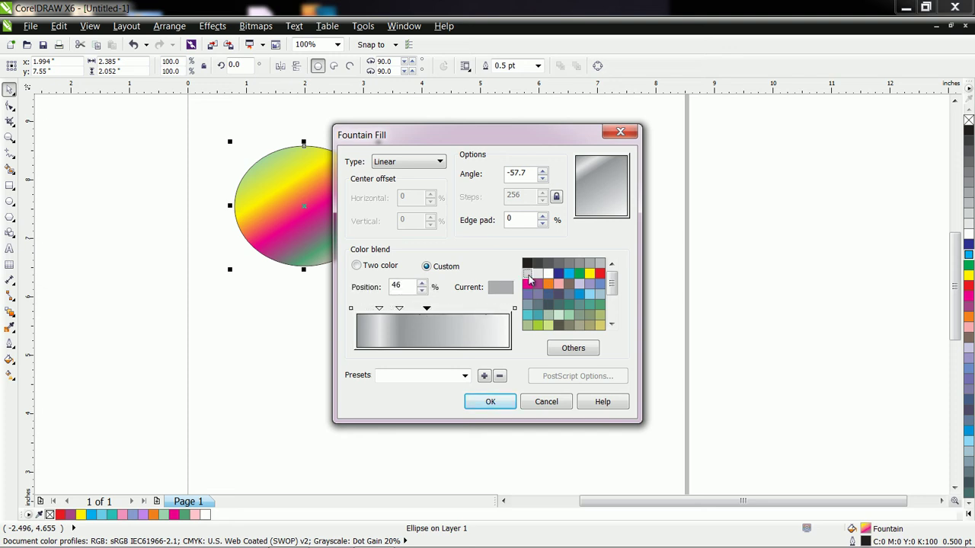
click(599, 263)
click(380, 309)
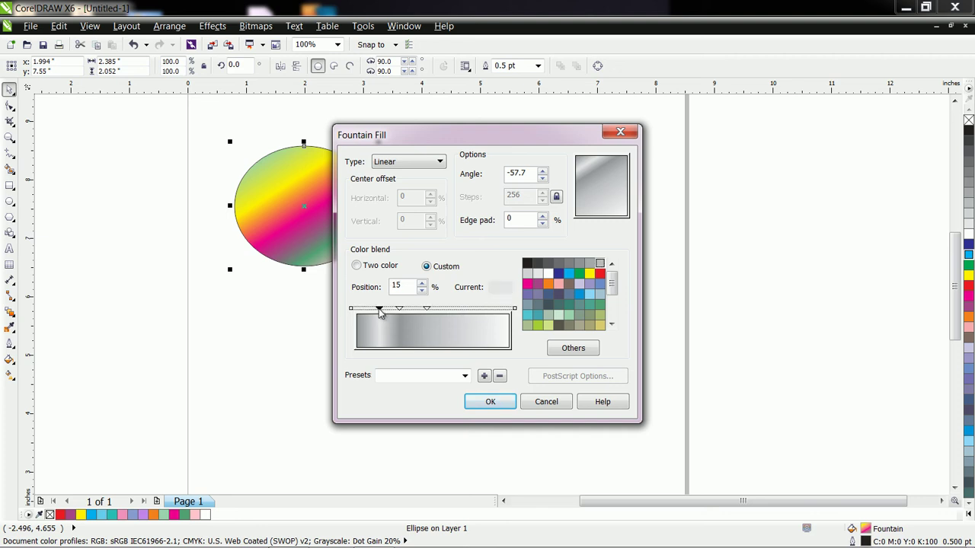
click(599, 263)
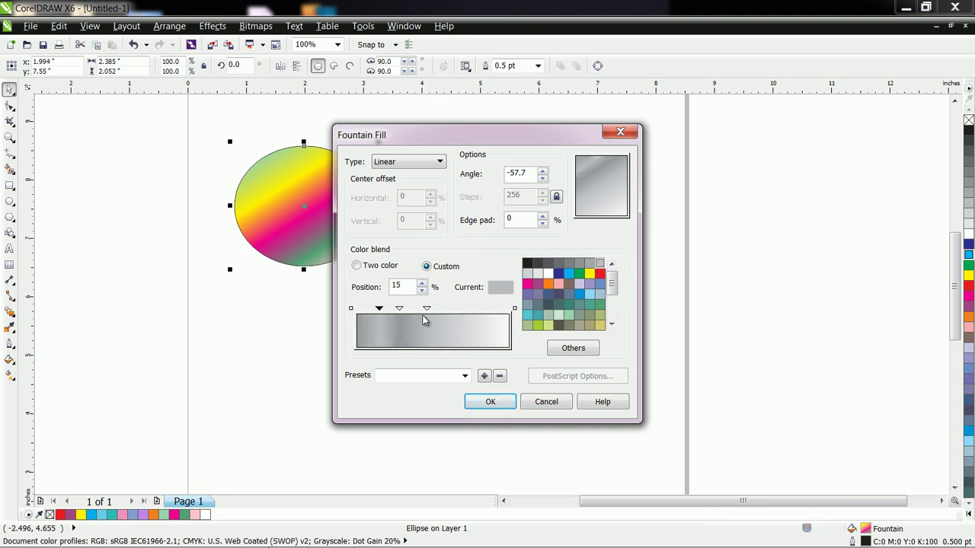
click(527, 274)
click(427, 308)
click(527, 273)
- Add a medium grey stop at 59%, a light grey stop at 73% and a medium grey stop at 88%
double_click(448, 310)
click(579, 263)
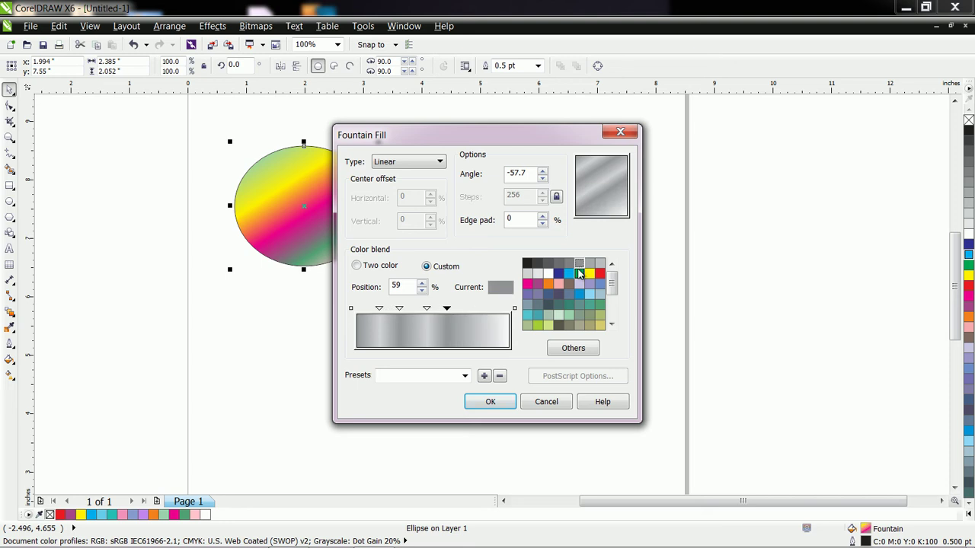
click(472, 311)
double_click(469, 312)
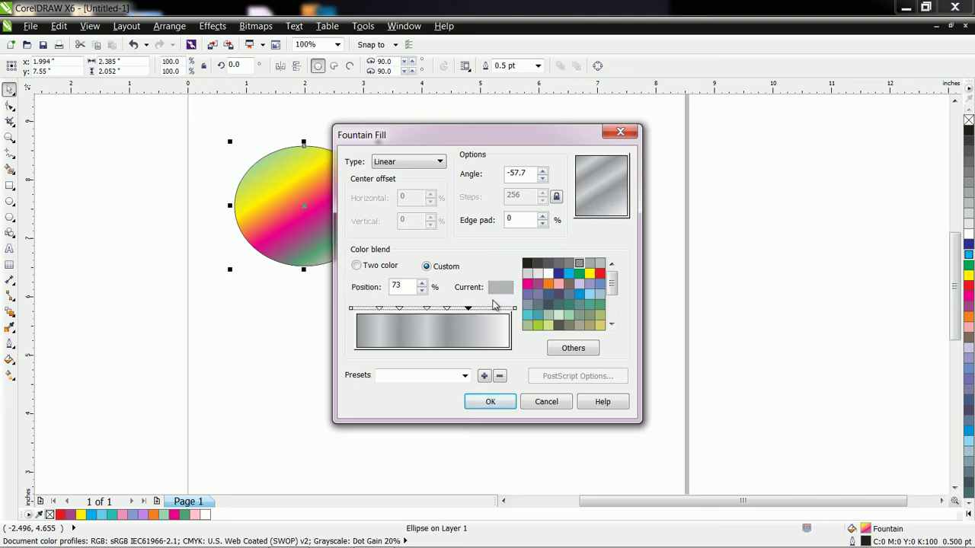
click(538, 274)
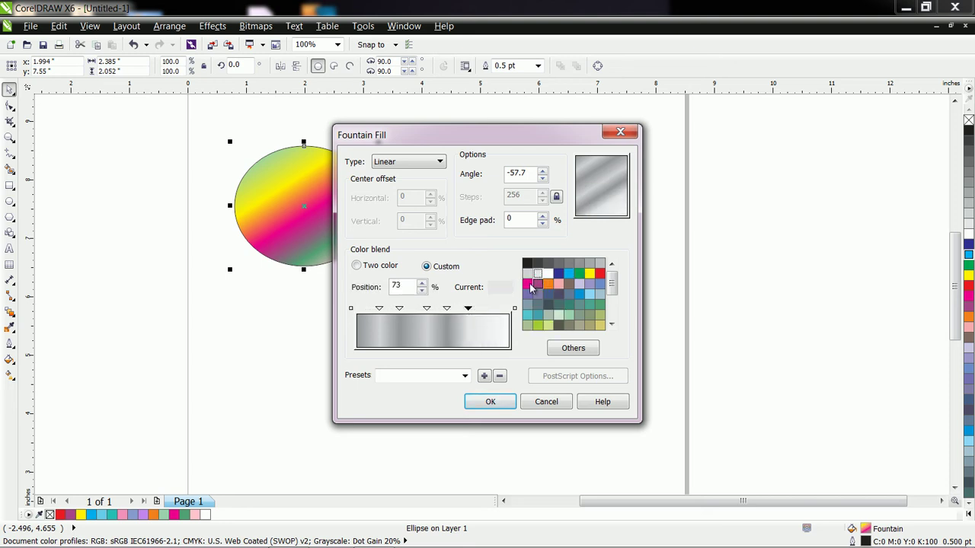
click(527, 274)
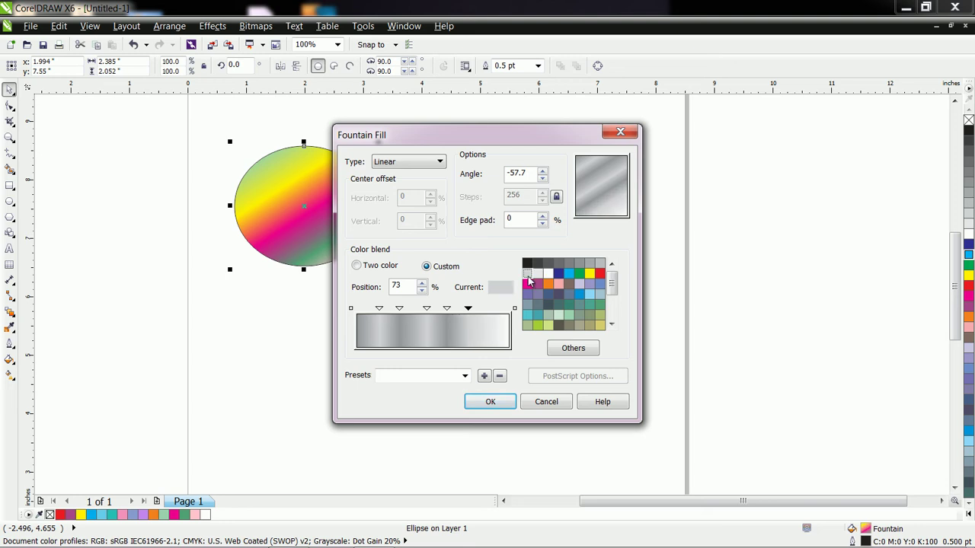
click(492, 314)
double_click(492, 312)
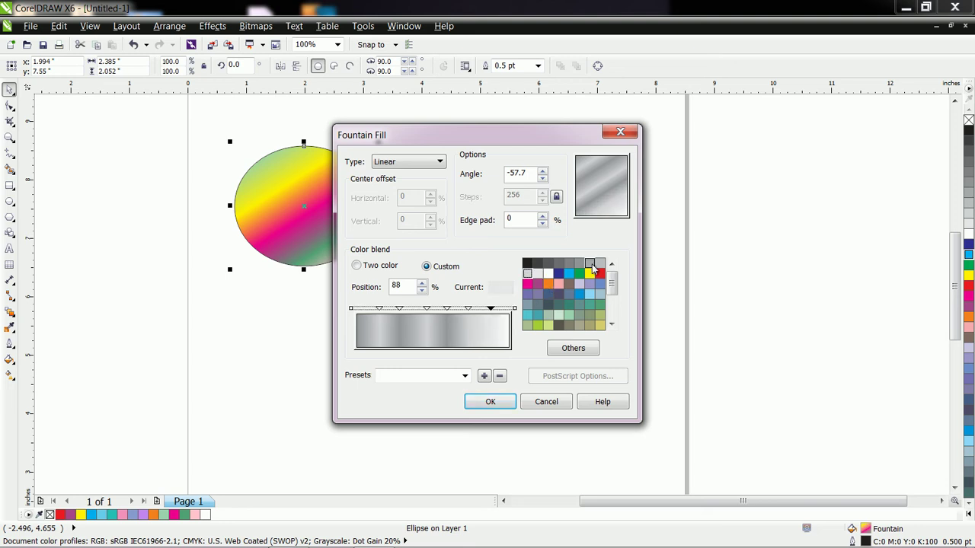
click(579, 264)
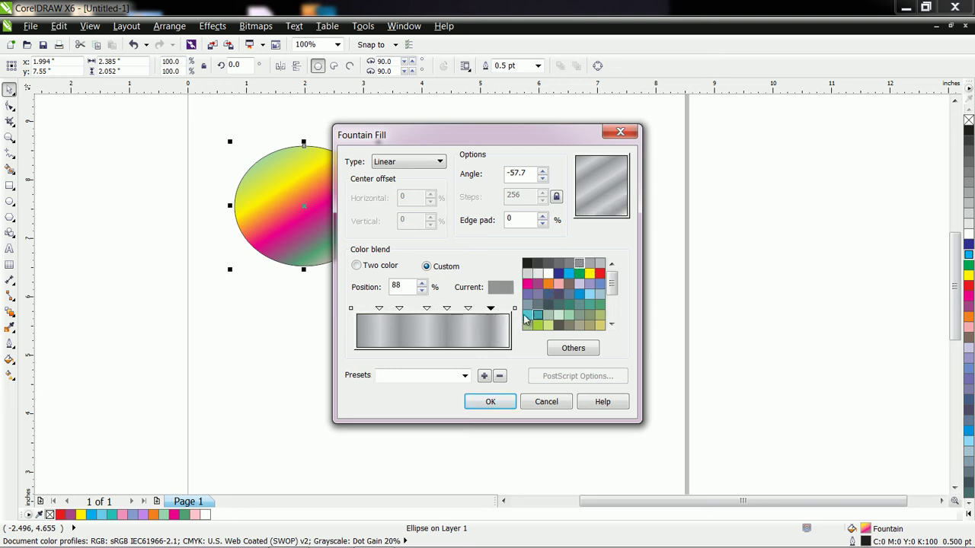
- Try the Radial type for the grey gradient, then change the fill type to Conical
click(402, 166)
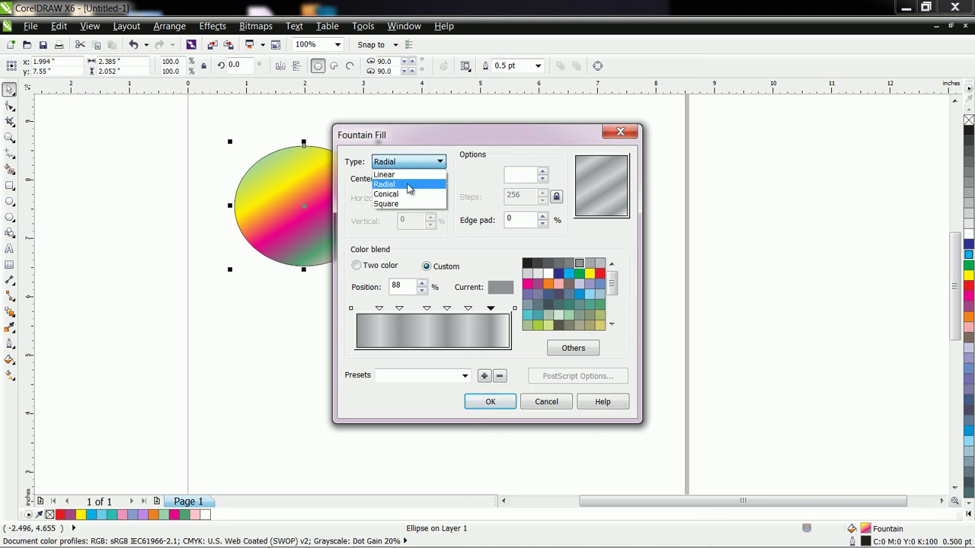
click(410, 184)
click(441, 162)
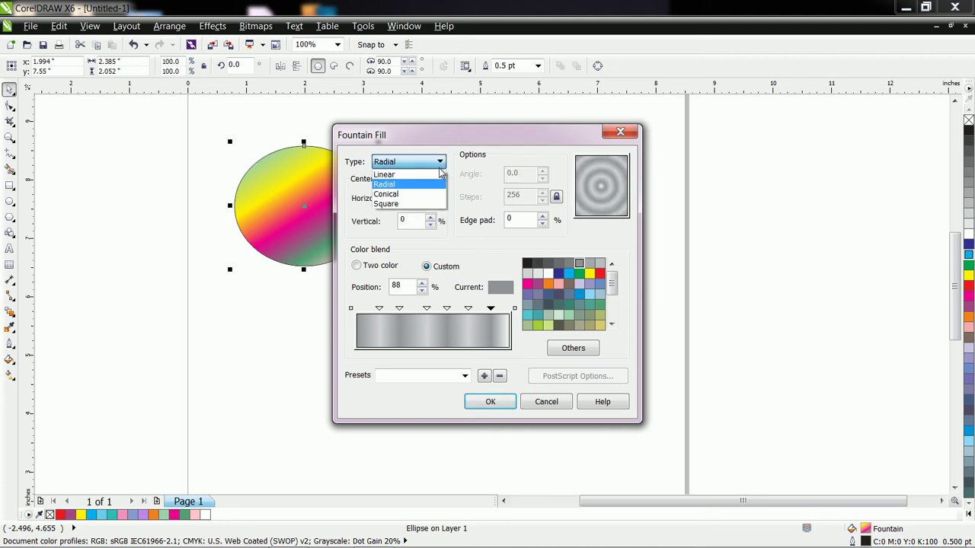
click(428, 192)
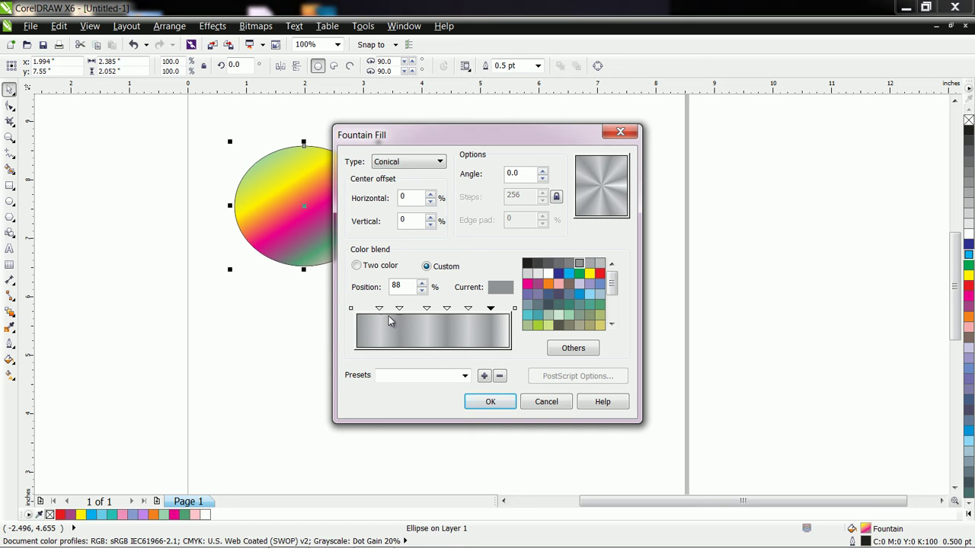
- Fine-tune the grey stop spacing, placing the first light stop at 14% and the second at 49%, and apply the conical fill
drag(447, 309, 455, 311)
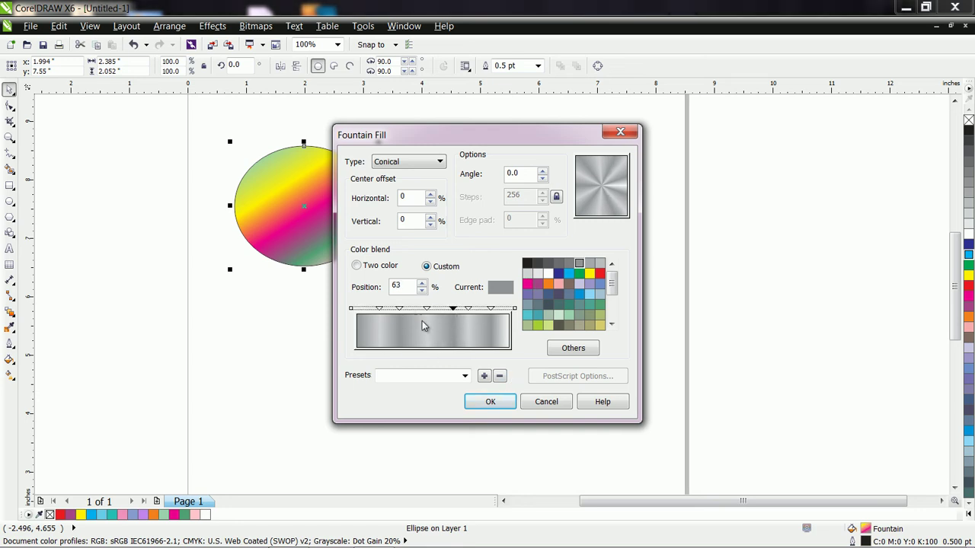
drag(454, 311, 450, 311)
click(380, 308)
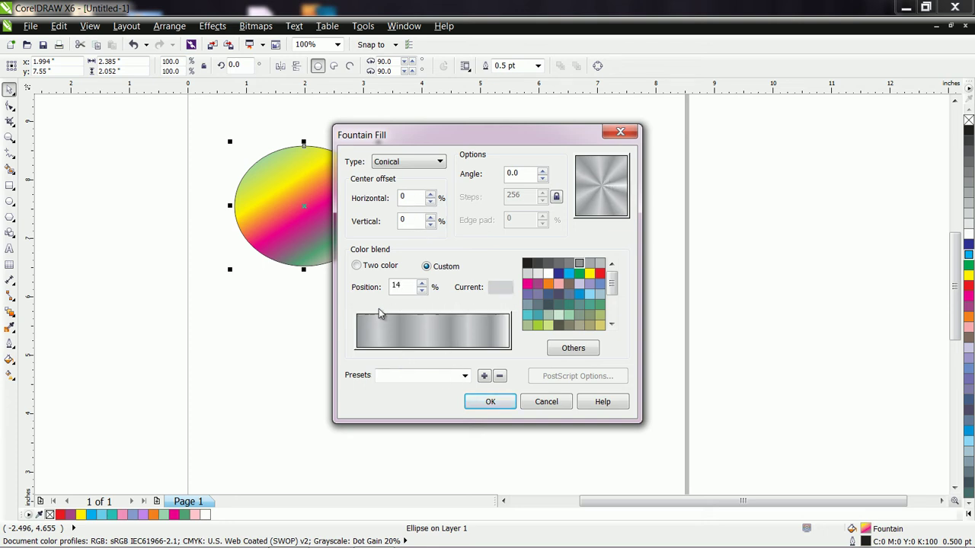
drag(399, 309, 431, 310)
click(494, 403)
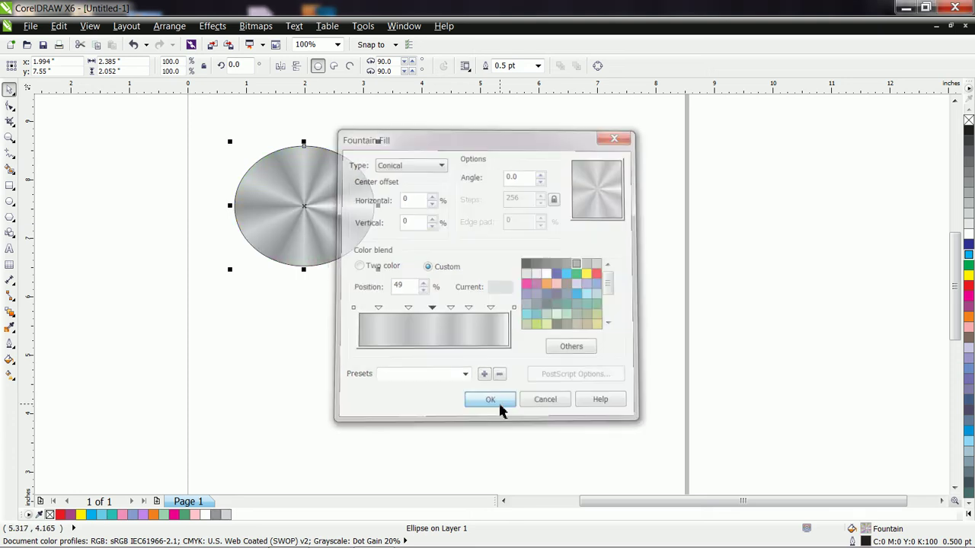
- Draw a circle about 0.31 inches wide, fill it white and place it at the centre of the metallic ellipse
click(9, 202)
drag(220, 306, 238, 324)
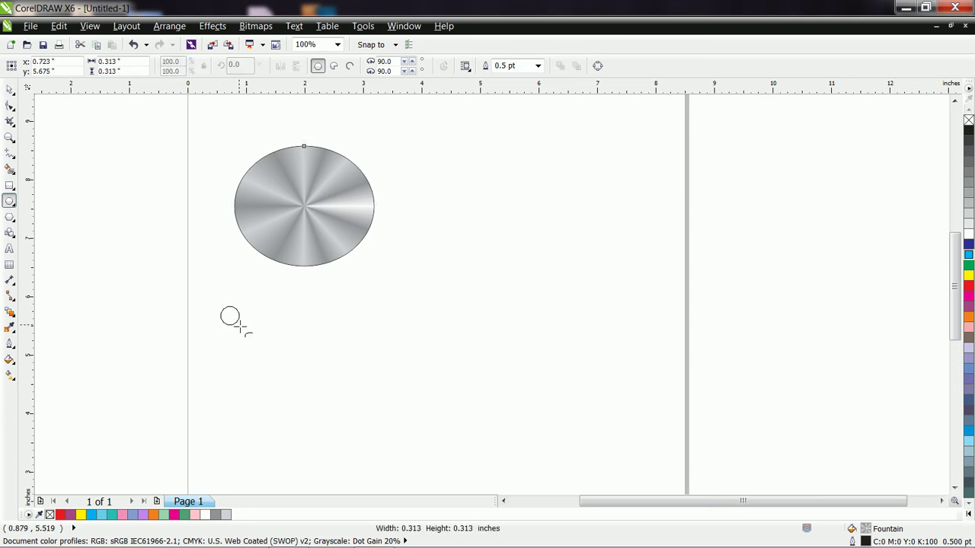
click(9, 90)
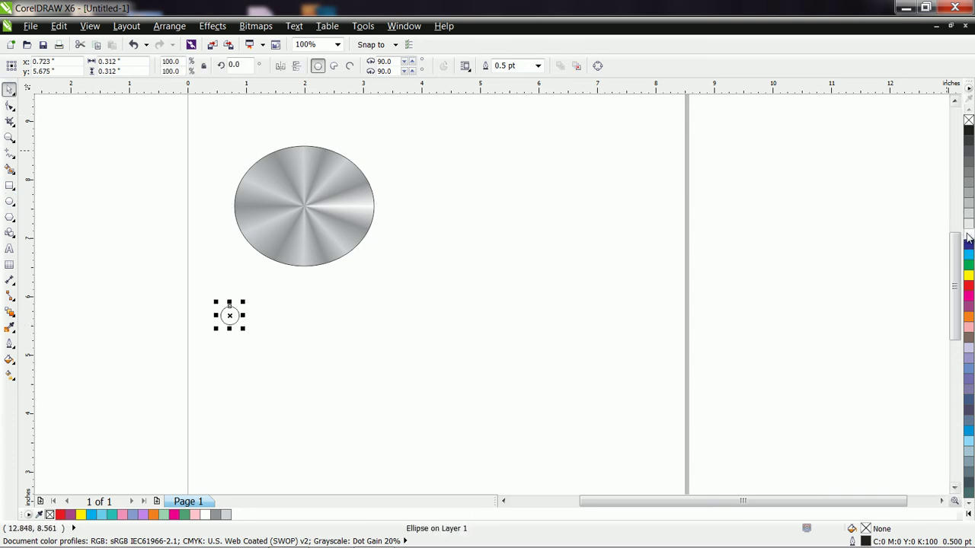
drag(228, 315, 304, 207)
click(483, 303)
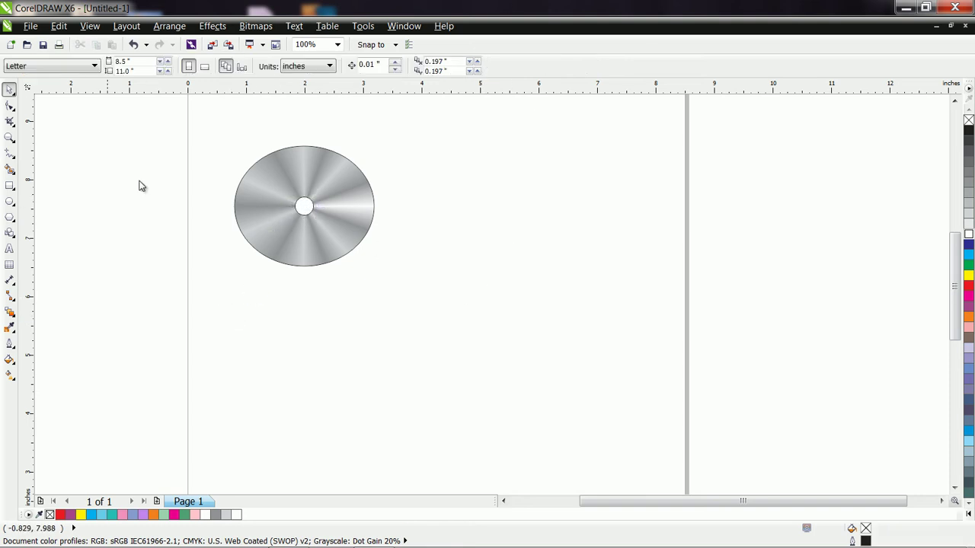
- Try the Square type on the metallic ellipse's fountain fill with a red starting colour, then discard the changes
click(327, 256)
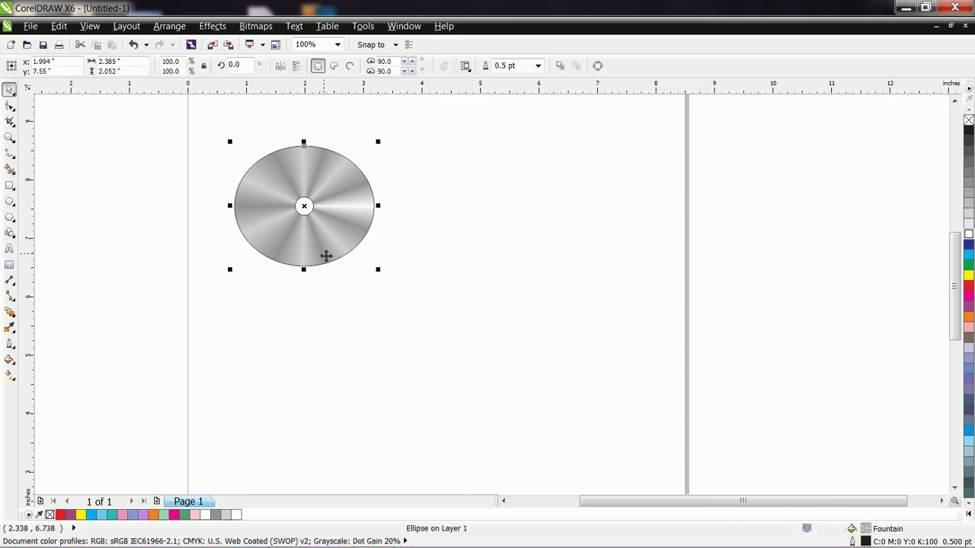
click(11, 361)
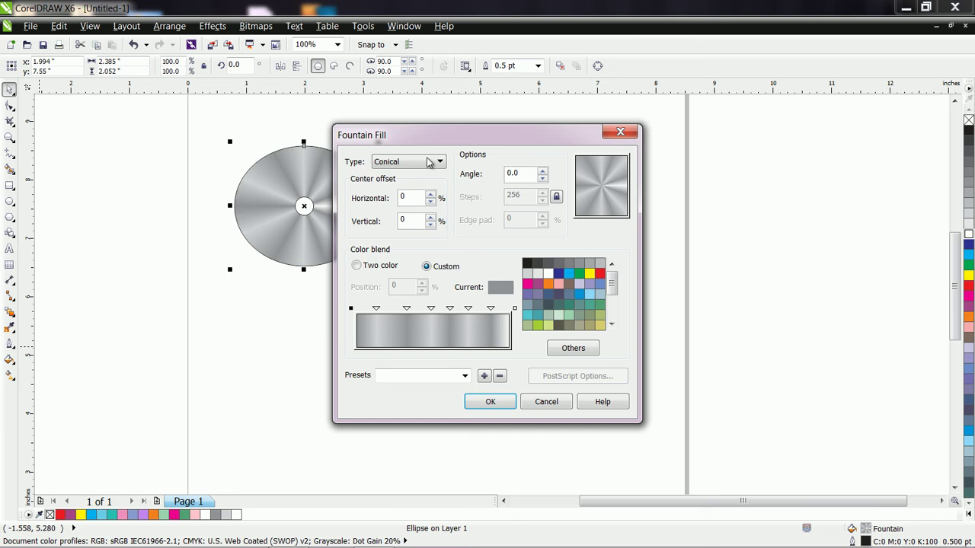
click(436, 158)
click(416, 204)
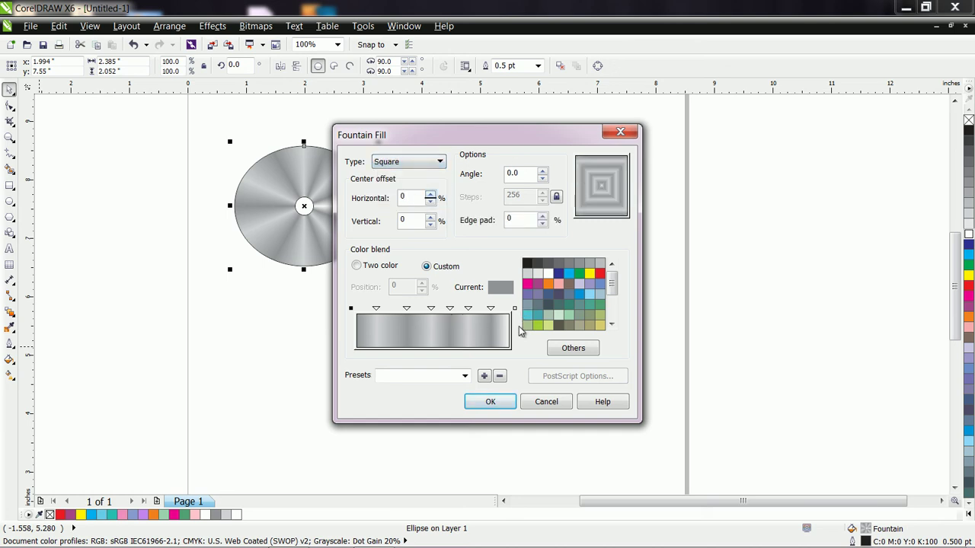
click(570, 349)
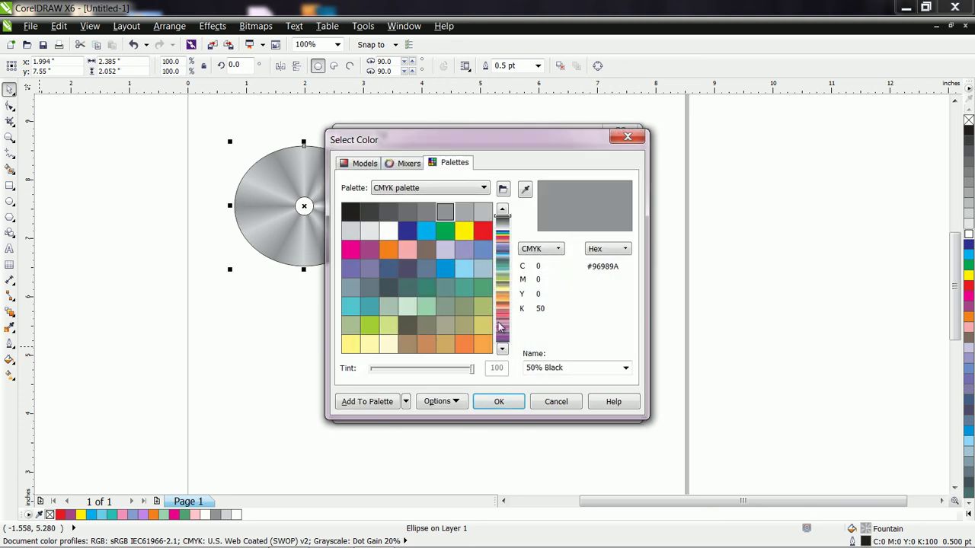
click(370, 164)
click(400, 165)
click(450, 165)
click(392, 163)
click(447, 316)
click(428, 318)
click(386, 328)
click(499, 403)
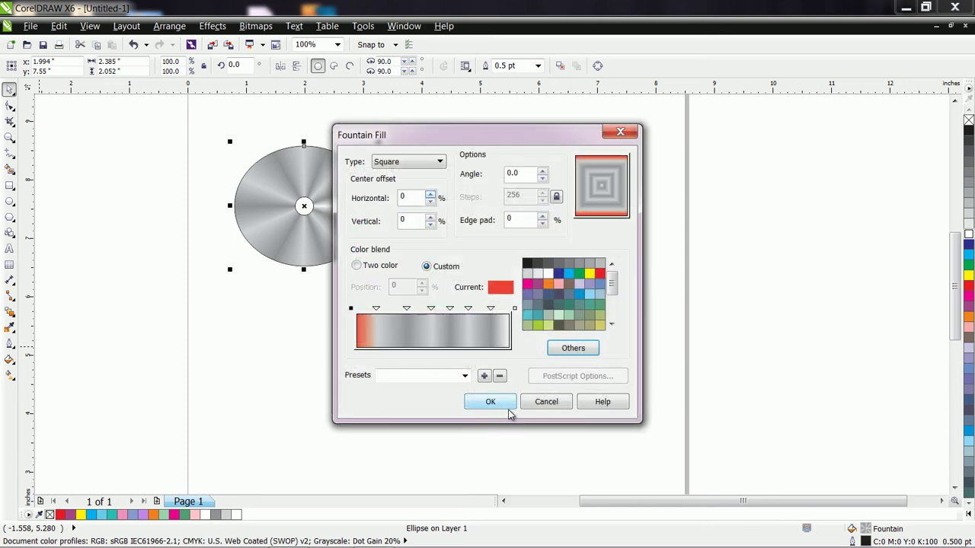
click(621, 133)
click(12, 364)
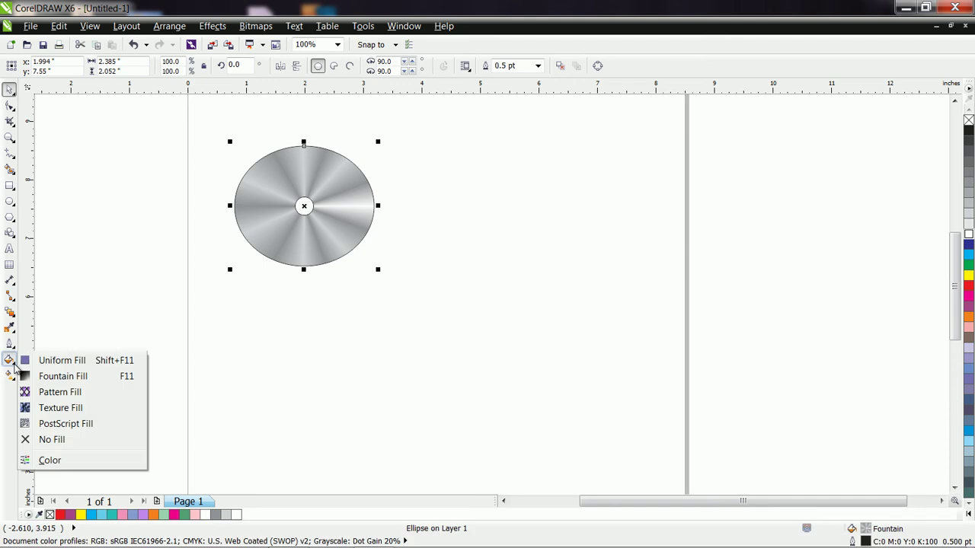
click(69, 393)
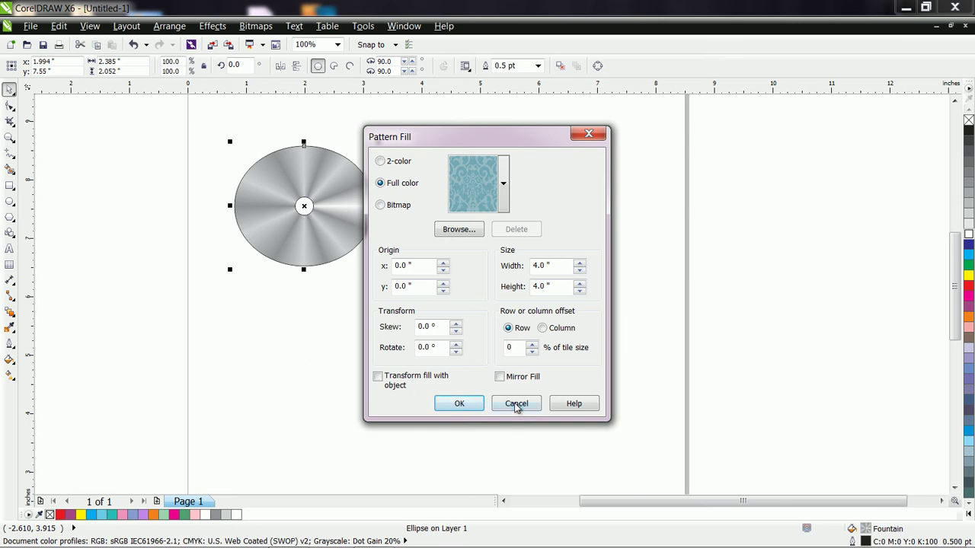
click(516, 405)
- Delete the white centre circle and enlarge the metallic ellipse to about 3.42 by 2.94 inches
click(320, 272)
click(309, 212)
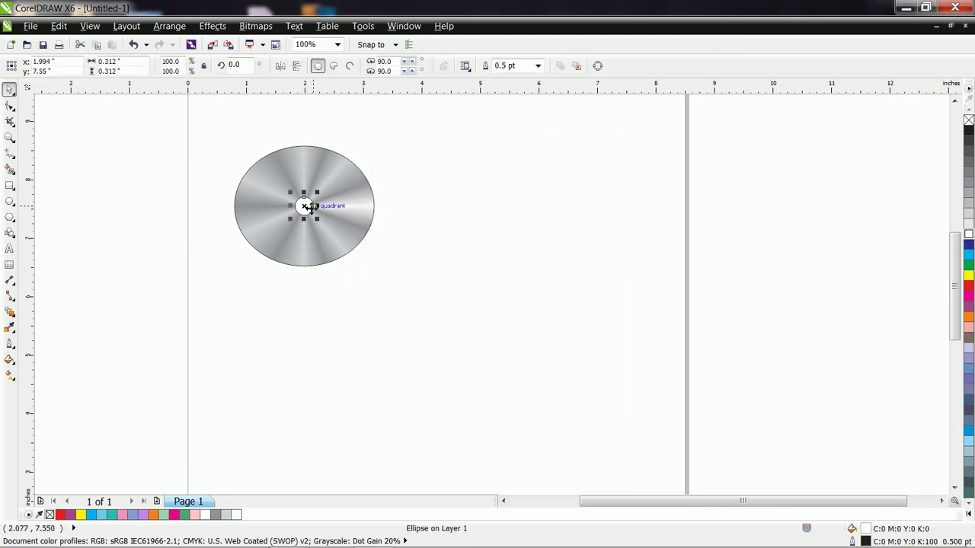
key(Delete)
click(308, 213)
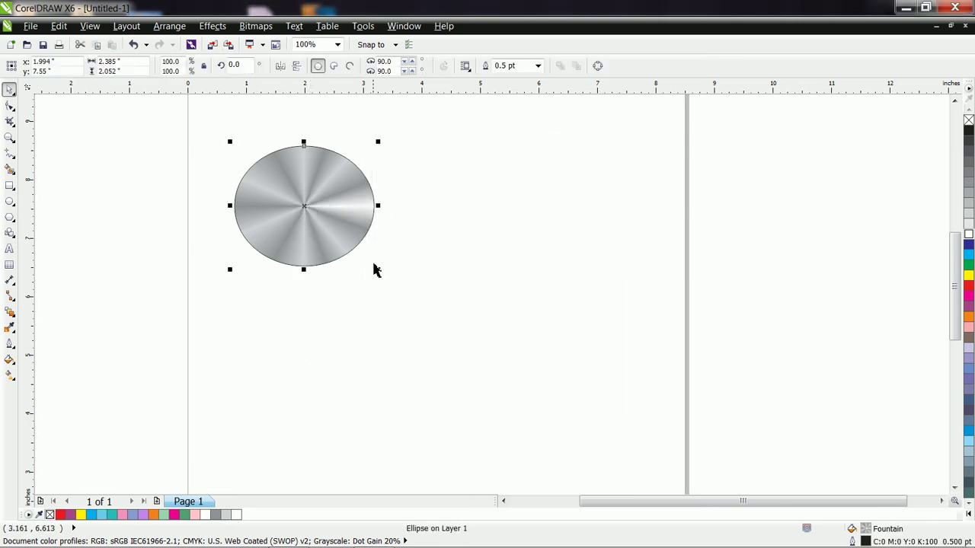
drag(379, 269, 444, 357)
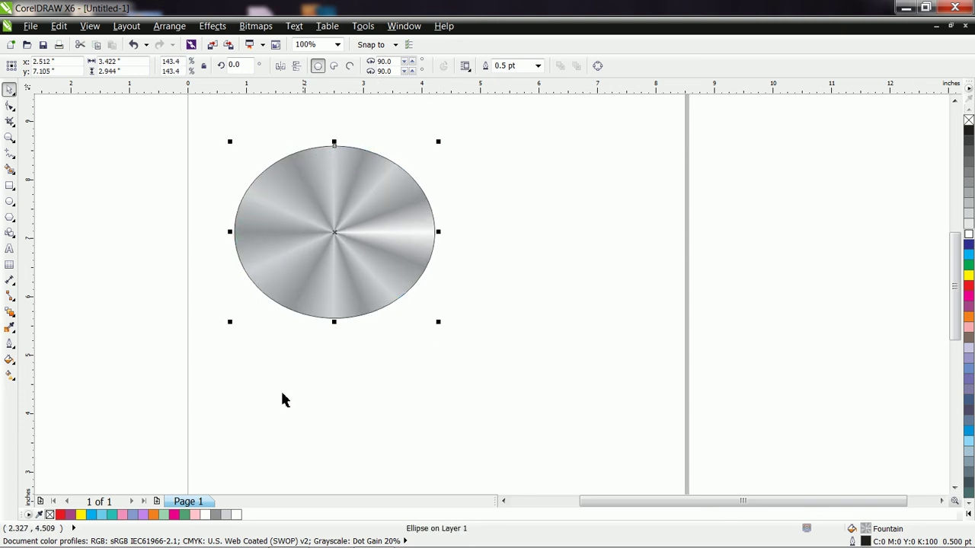
- Start a pattern fill for the ellipse using the 2-color brick pattern
click(9, 360)
click(53, 375)
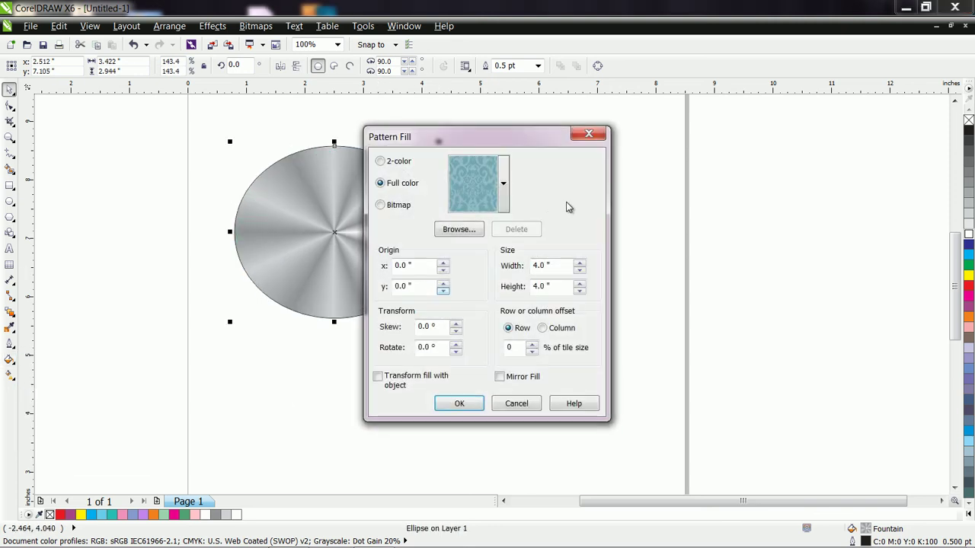
click(397, 162)
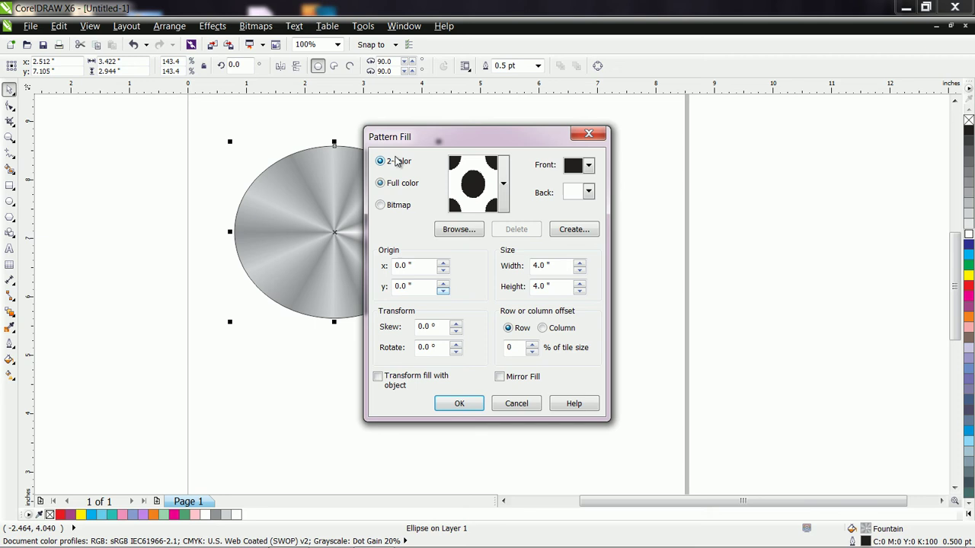
click(506, 186)
click(563, 215)
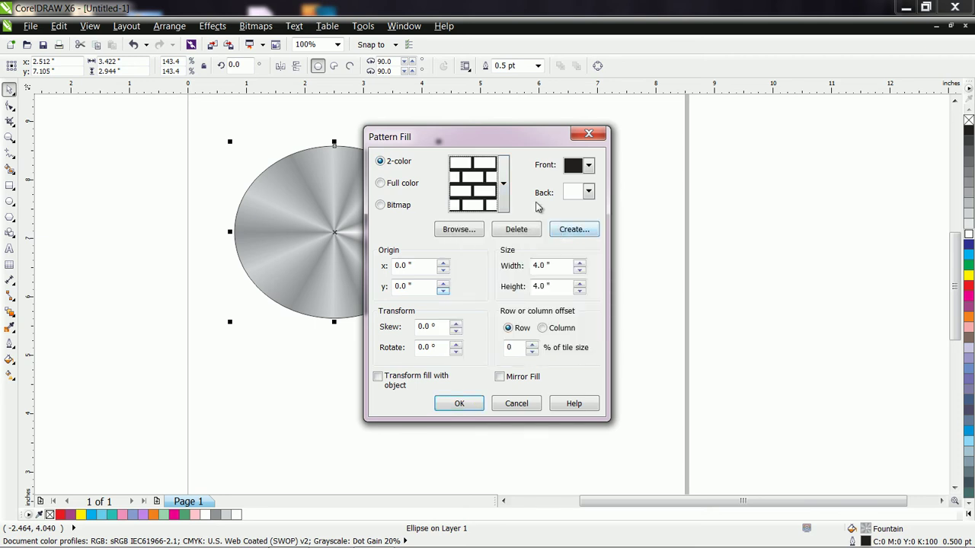
- Set the brick pattern's front colour to cyan and its back colour to yellow, and apply the fill
click(588, 166)
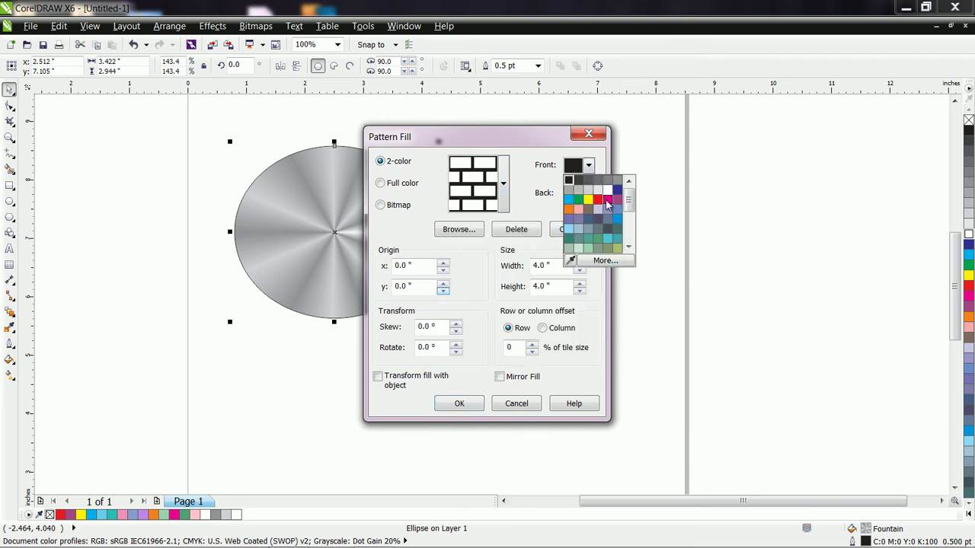
click(569, 199)
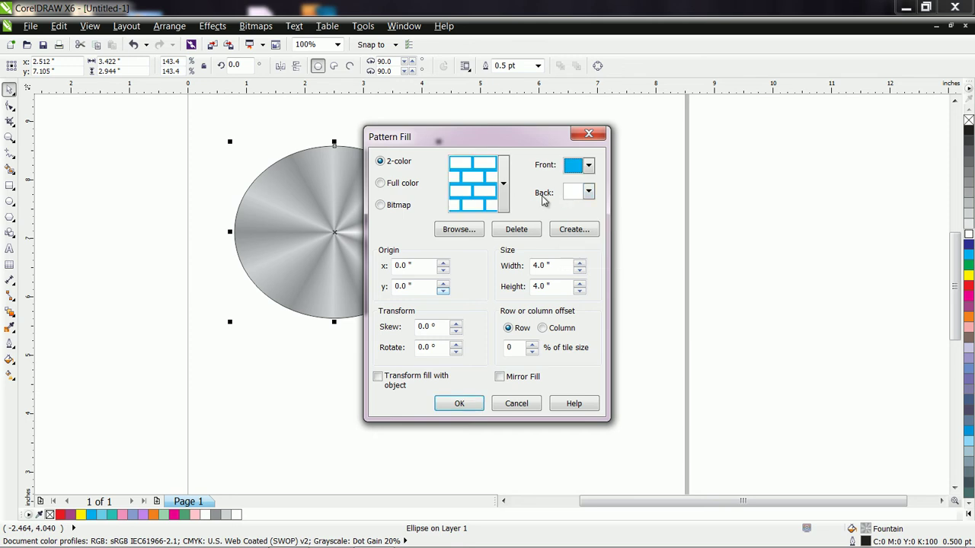
click(587, 194)
click(595, 220)
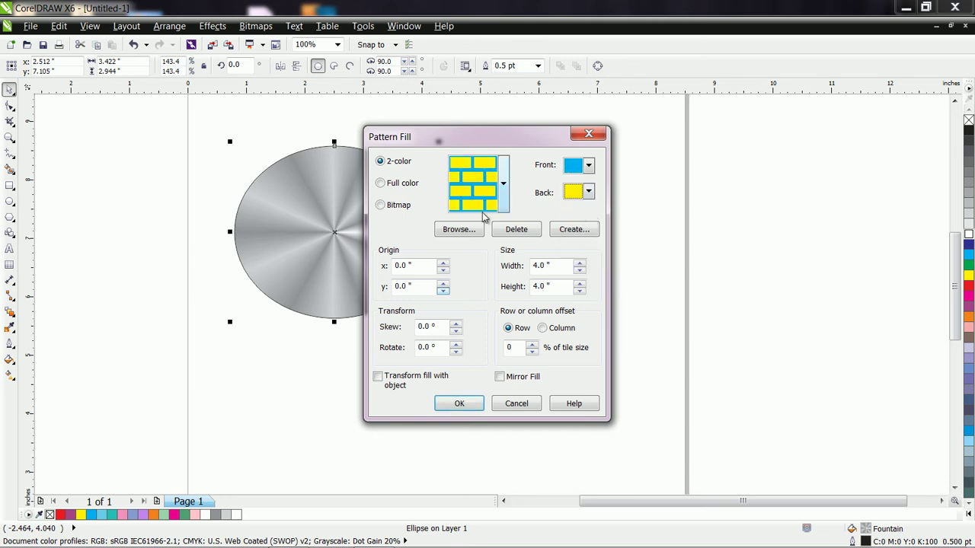
click(457, 409)
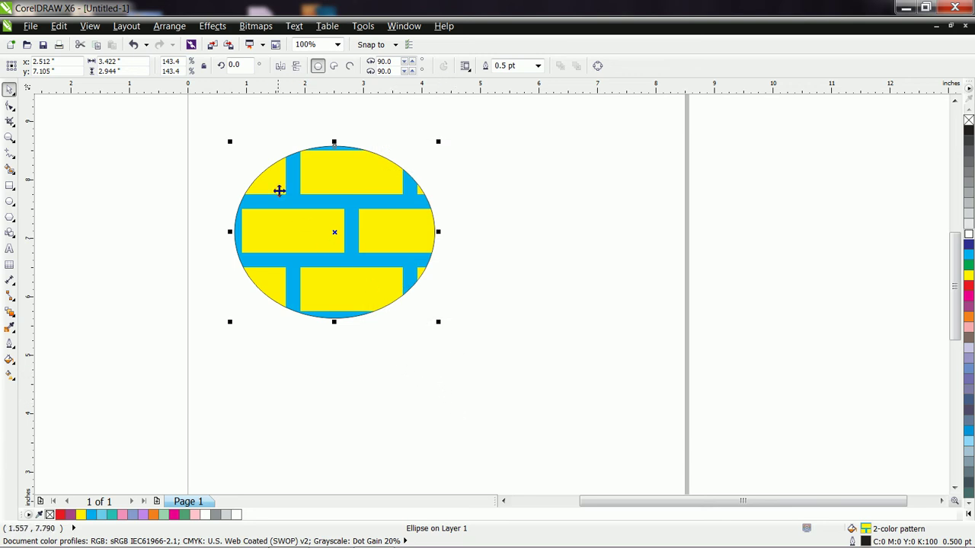
- Try the preset pattern tile sizes with the Interactive Fill tool, ending with 2.0 by 2.0 inch brick tiles
click(11, 379)
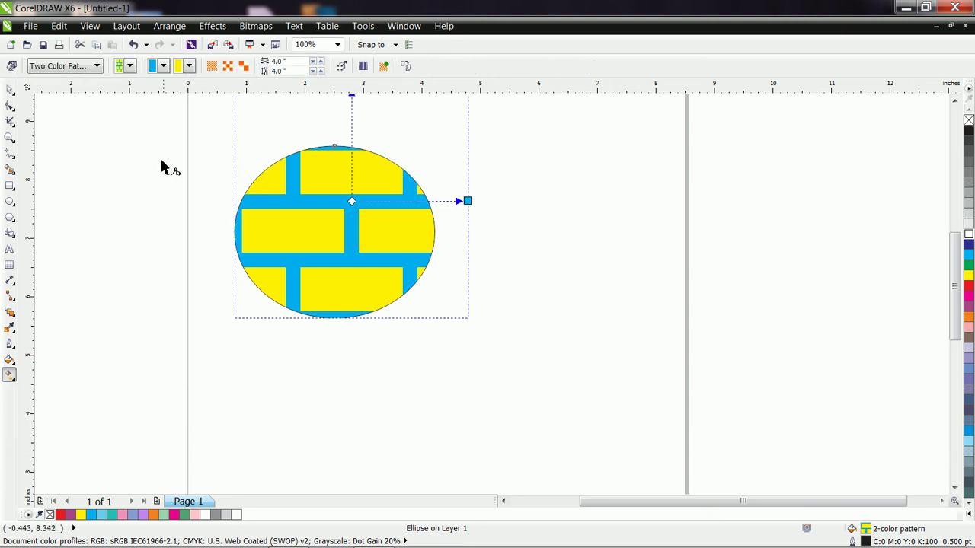
click(212, 67)
click(226, 67)
click(229, 68)
click(243, 69)
click(215, 67)
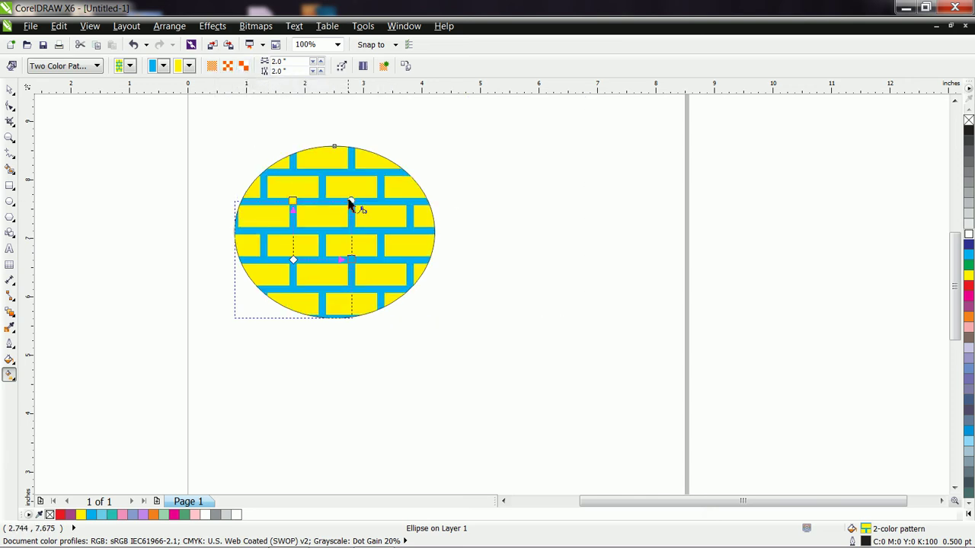
- Adjust the brick pattern's tile size to 1.75 inches wide and 1.79 inches high
click(320, 62)
click(320, 62)
click(320, 62)
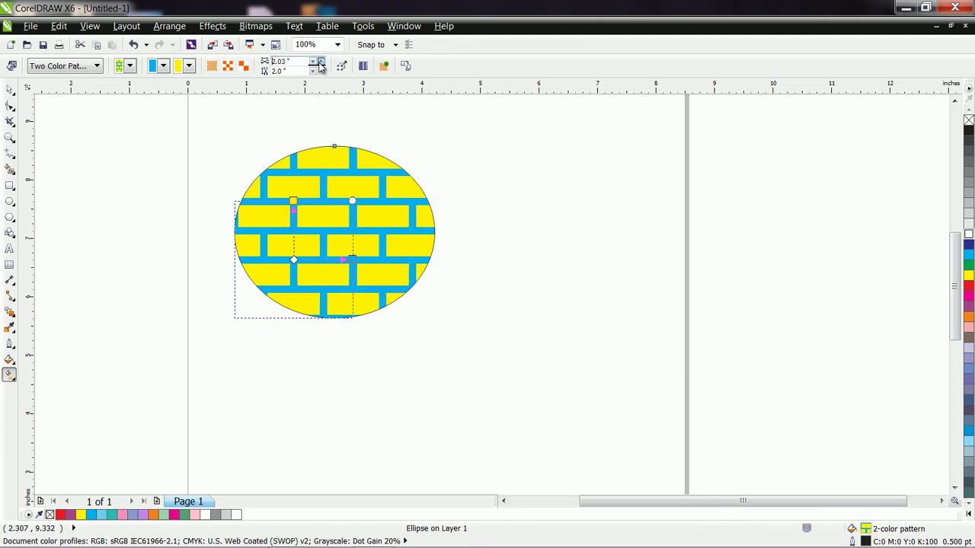
click(313, 62)
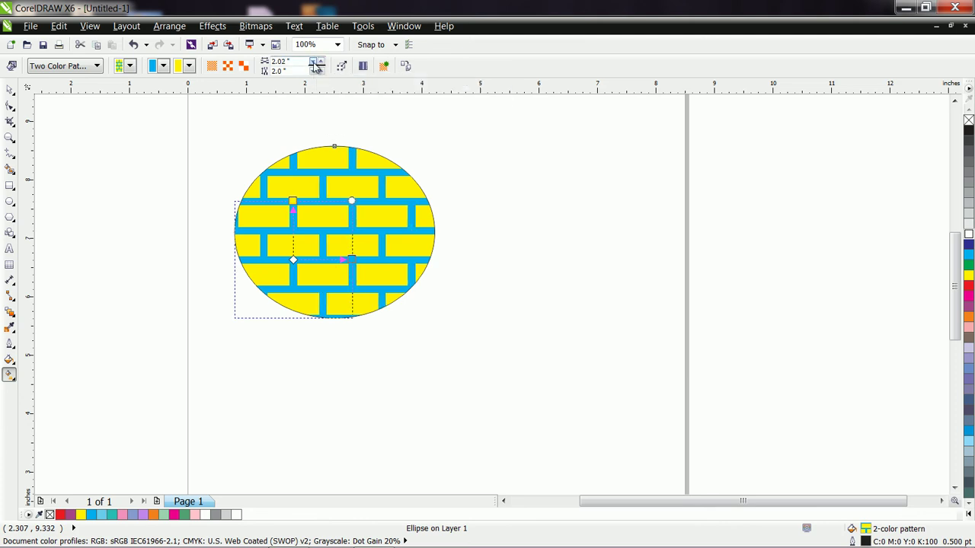
click(313, 64)
click(313, 64)
click(313, 63)
click(313, 64)
click(312, 63)
click(313, 71)
click(312, 71)
click(313, 71)
click(313, 71)
click(313, 71)
click(313, 71)
click(313, 71)
click(313, 71)
click(313, 71)
click(313, 71)
click(313, 70)
click(313, 71)
click(313, 70)
click(313, 71)
click(313, 71)
click(313, 71)
click(313, 71)
click(313, 71)
click(313, 71)
click(312, 63)
click(312, 63)
click(312, 63)
click(312, 63)
click(312, 63)
click(312, 64)
click(313, 63)
click(312, 63)
click(313, 63)
click(312, 63)
click(312, 64)
click(312, 63)
click(312, 64)
click(313, 63)
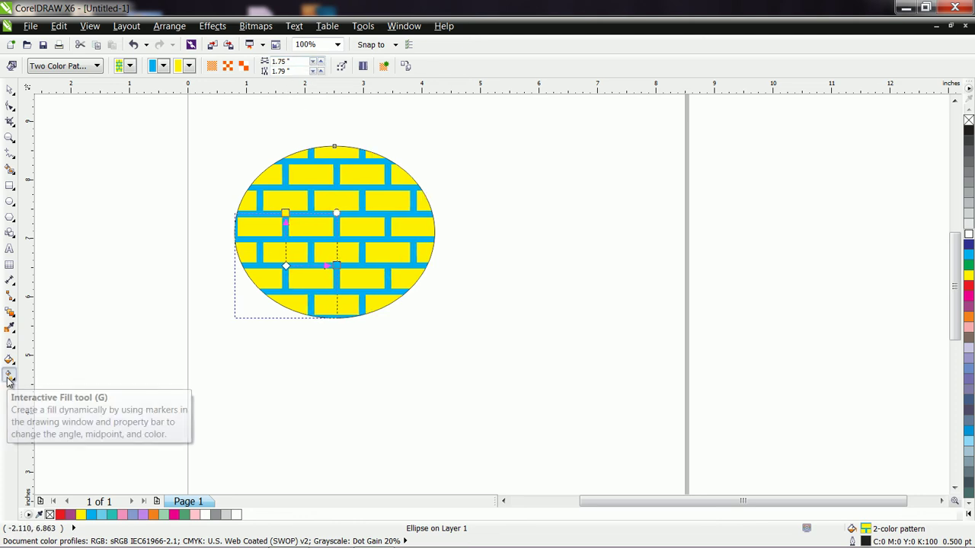
- Look through the 2-color patterns, then fill the ellipse with the full-color orange pattern of multicoloured dots
click(94, 66)
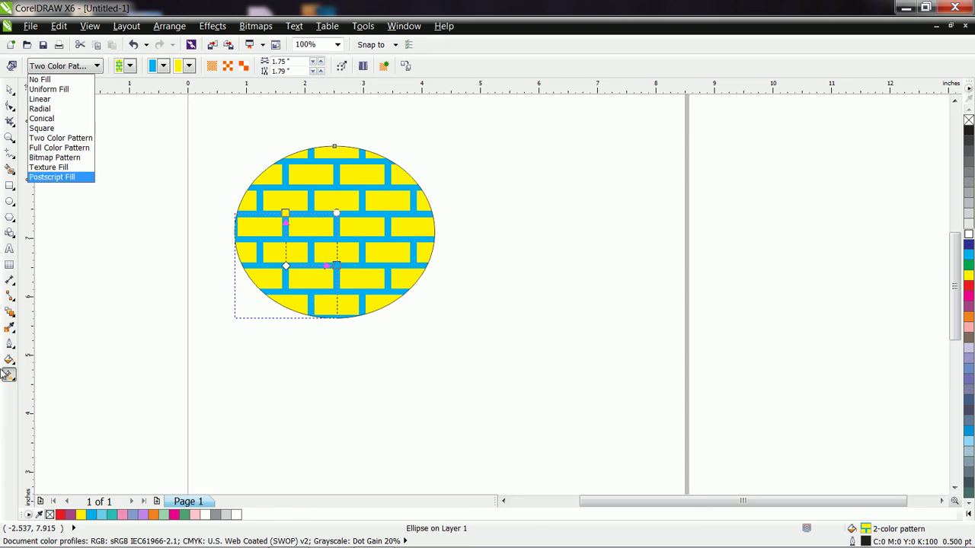
click(9, 370)
click(12, 372)
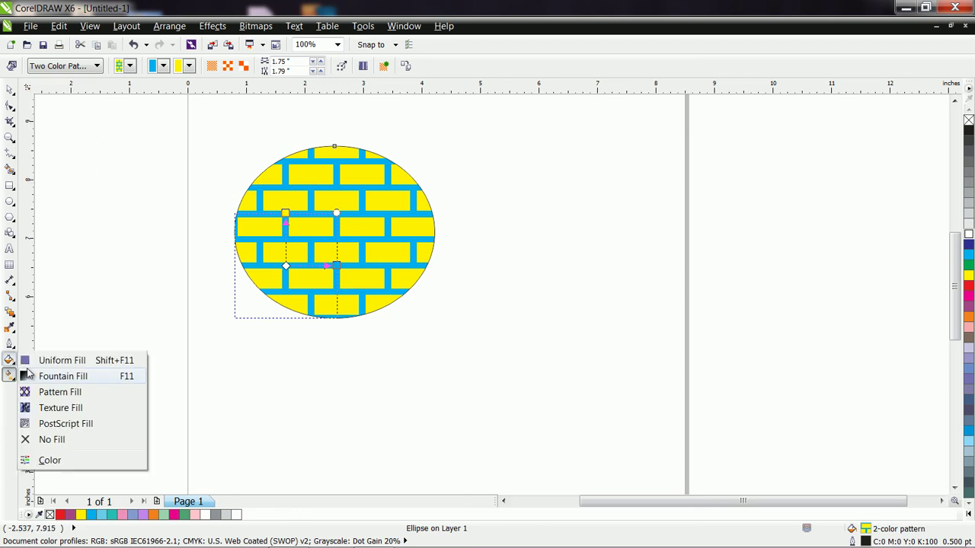
click(59, 393)
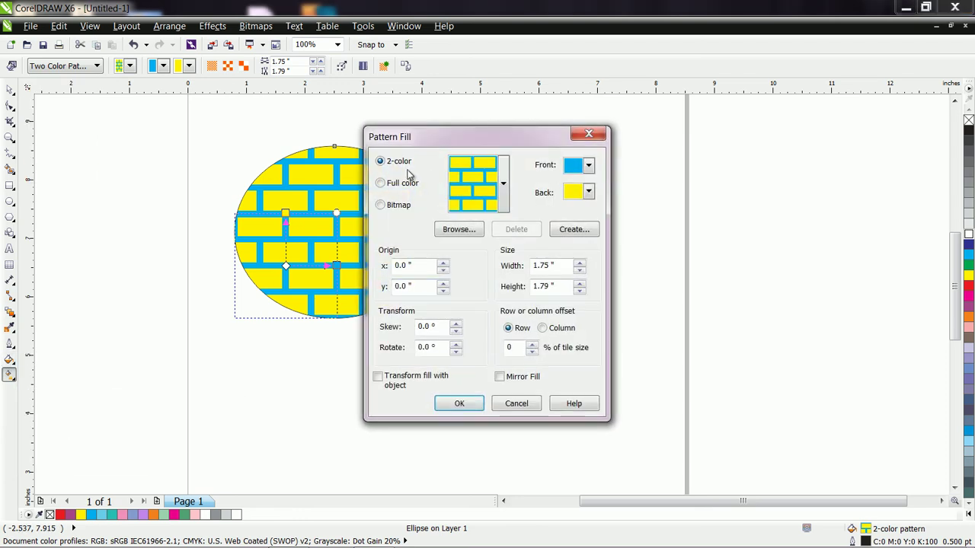
click(504, 186)
drag(610, 255, 592, 193)
click(390, 189)
click(380, 183)
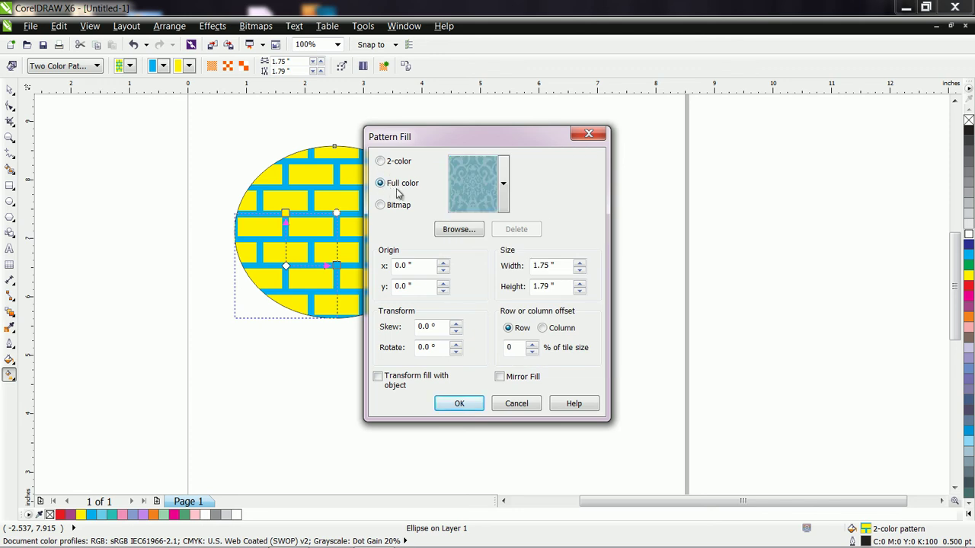
click(503, 191)
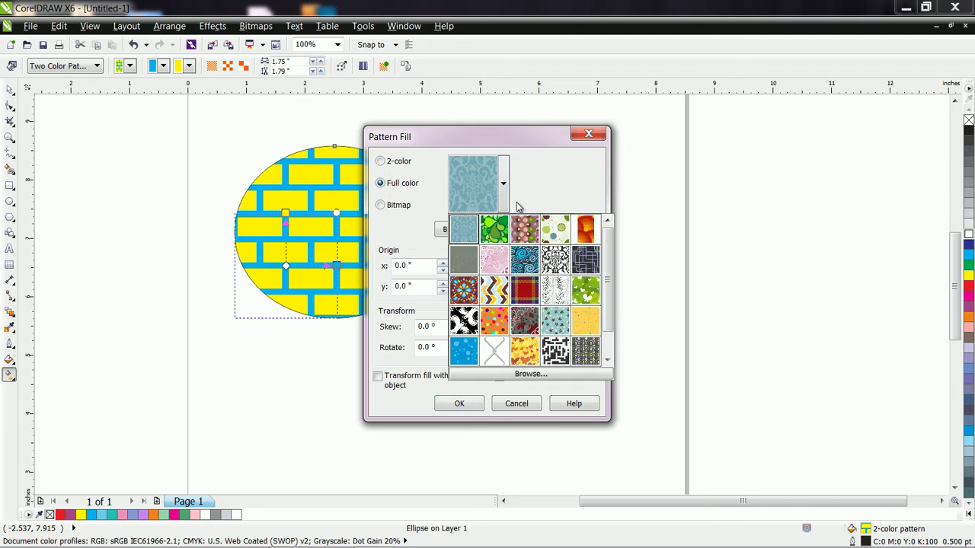
scroll(607, 282, down, 1)
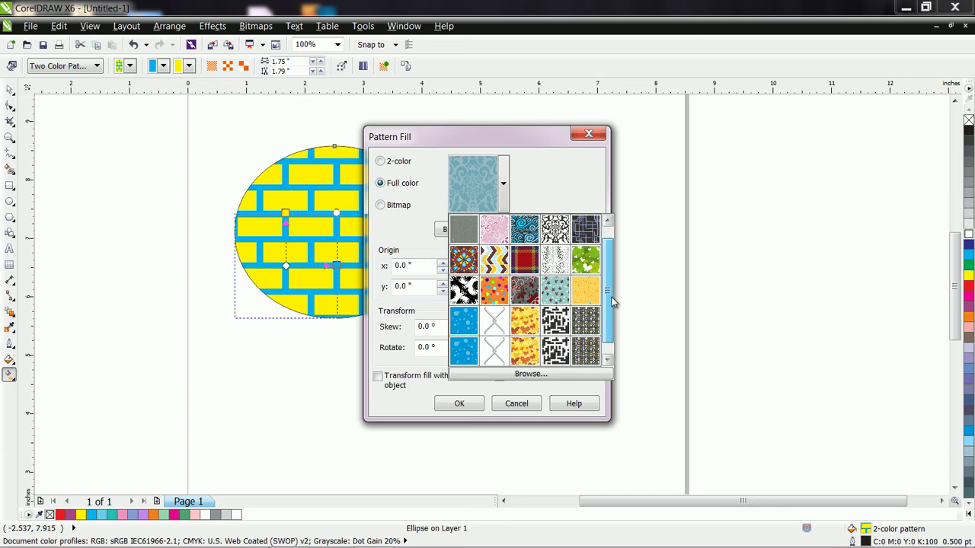
click(489, 292)
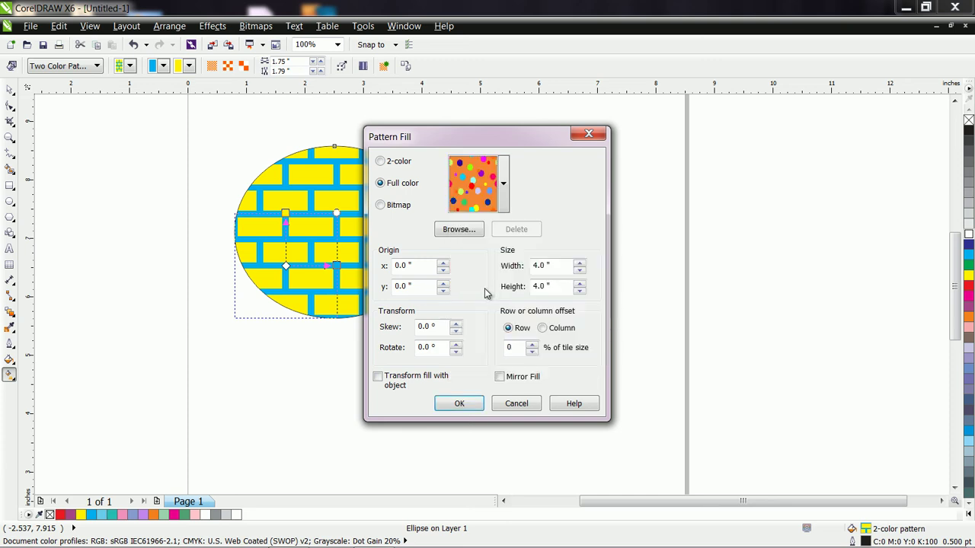
click(457, 404)
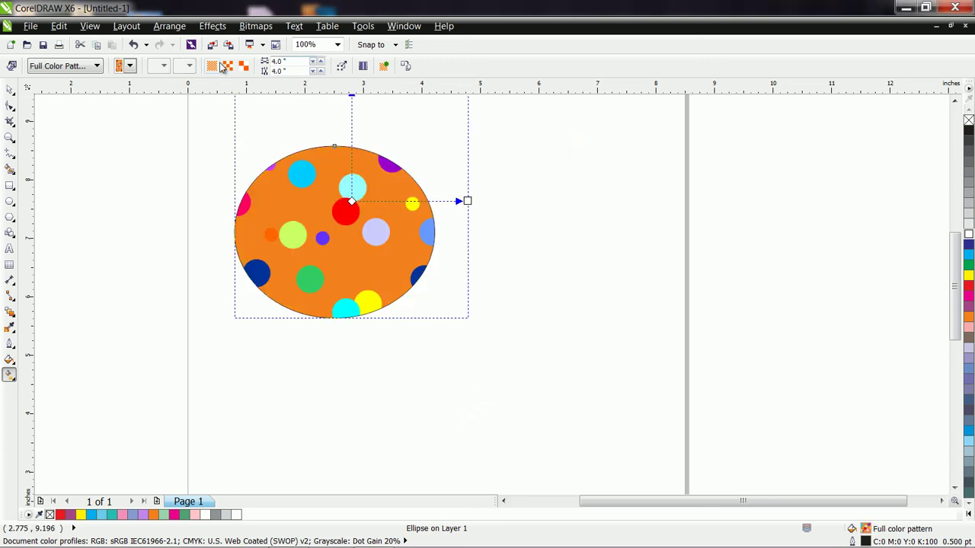
- Reduce the dotted pattern's tiles to the preset 2.0 by 2.0 inch size and reselect the ellipse with the Pick tool
click(220, 66)
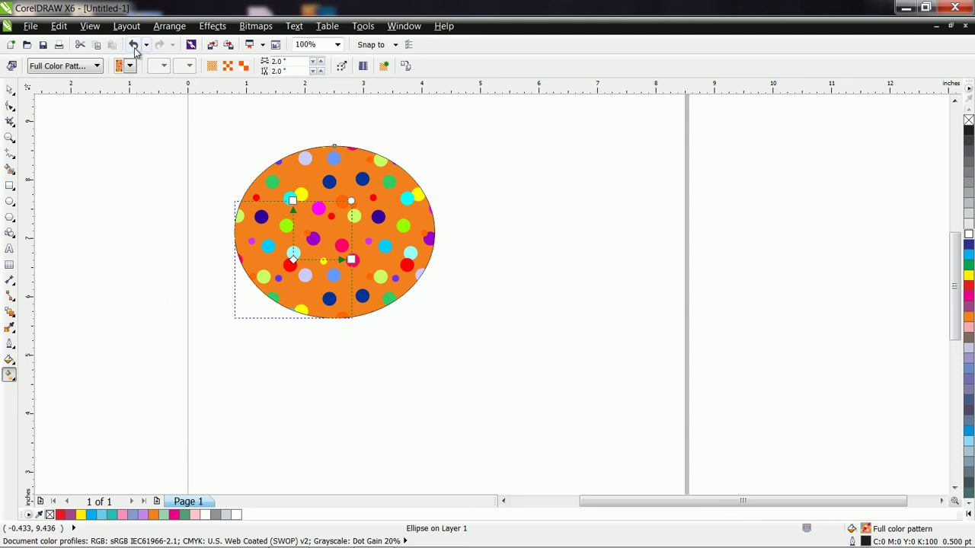
click(8, 91)
click(314, 255)
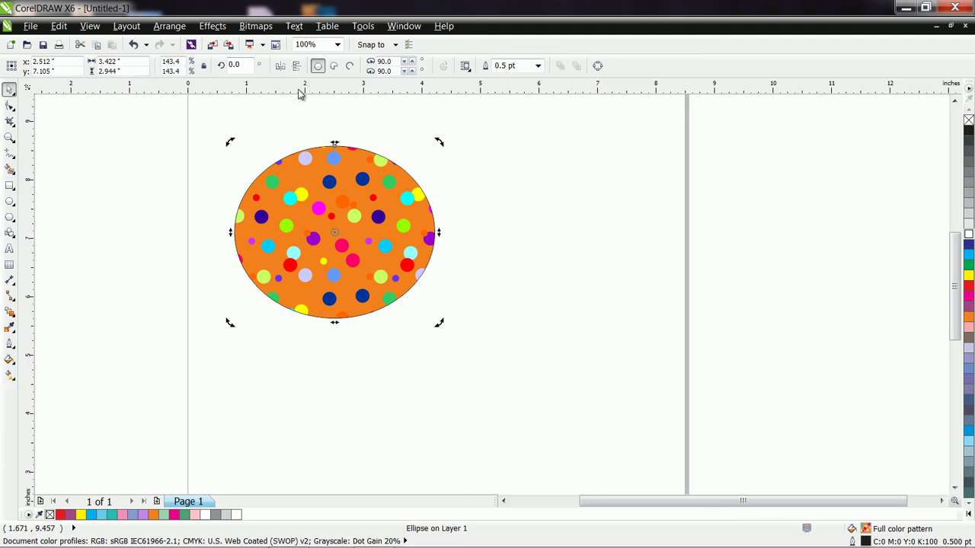
- Fill the ellipse with the bitmap pattern of brown chocolate balls, keeping the 1.91 by 1.98 inch tile size
click(10, 375)
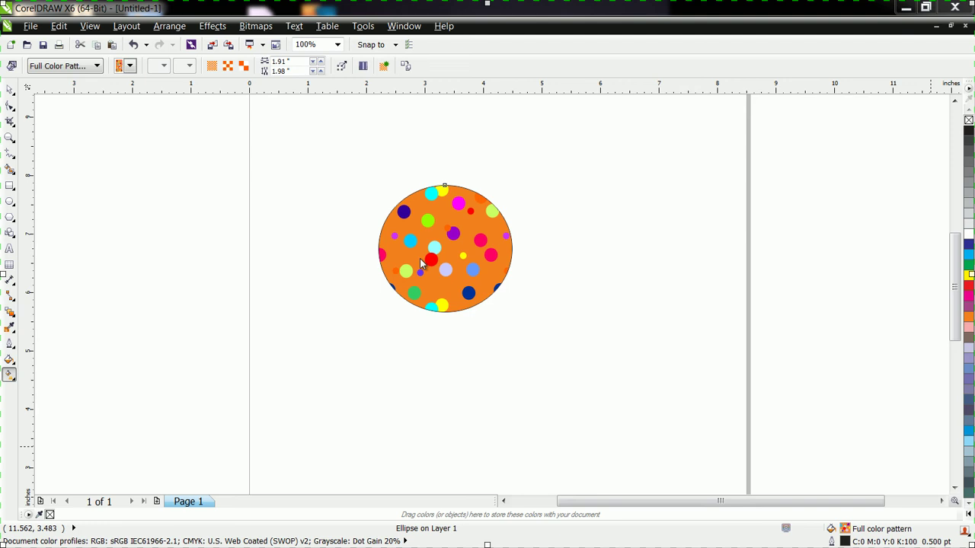
click(421, 263)
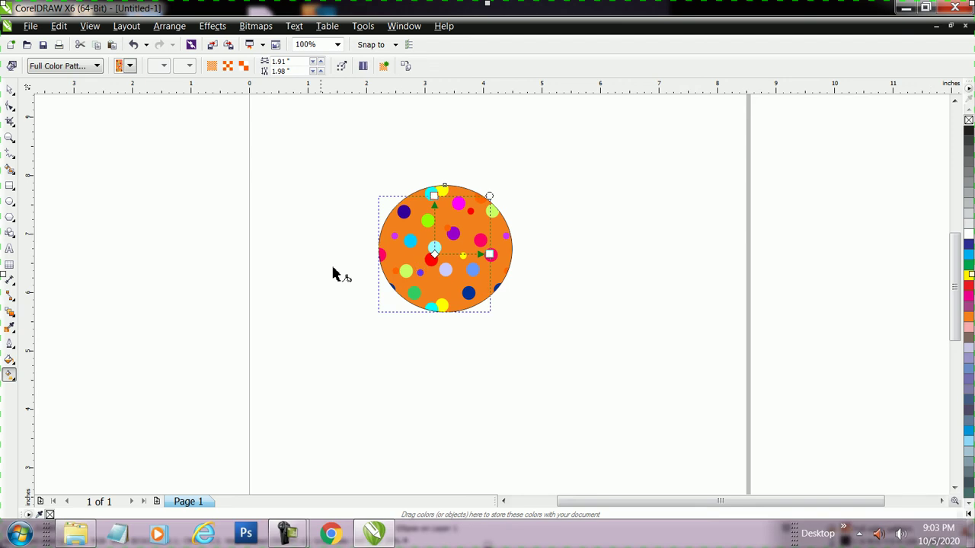
click(13, 364)
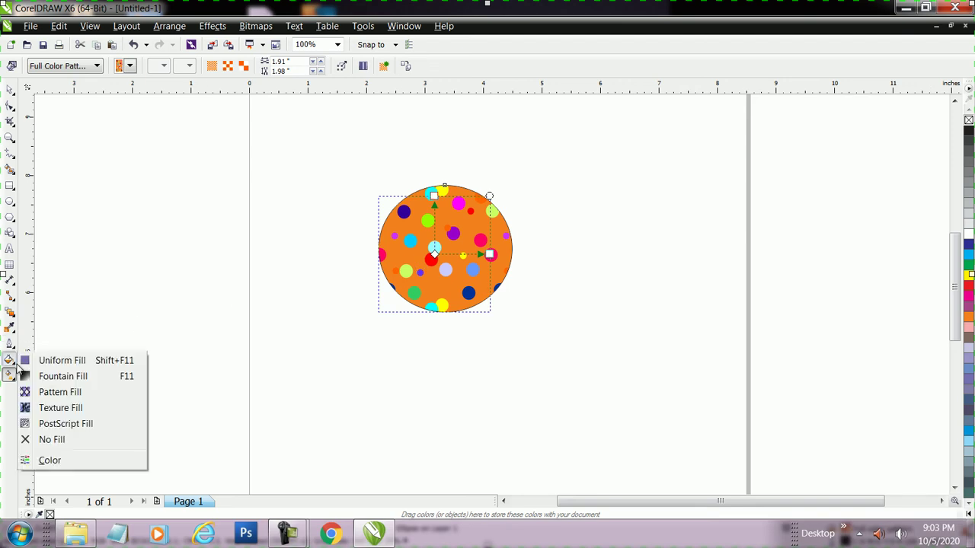
click(76, 393)
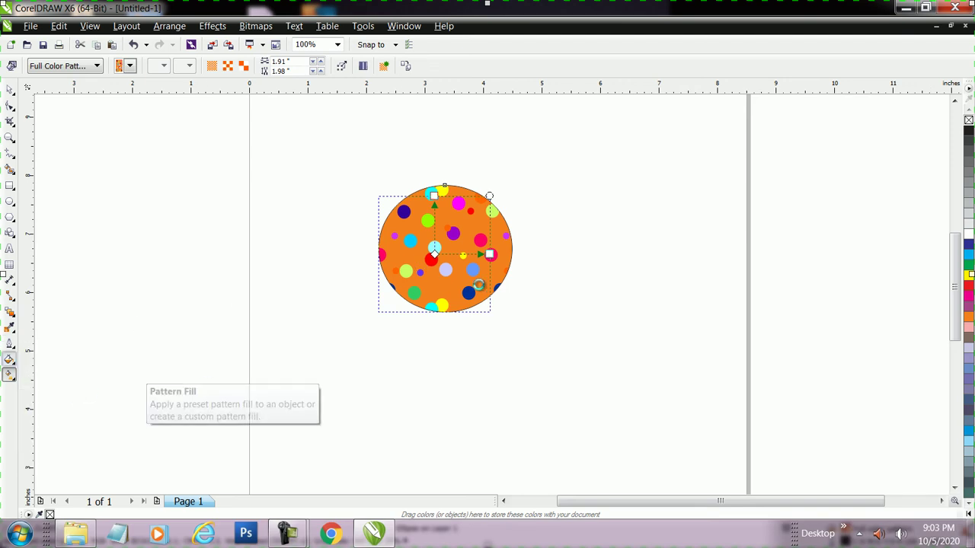
click(394, 207)
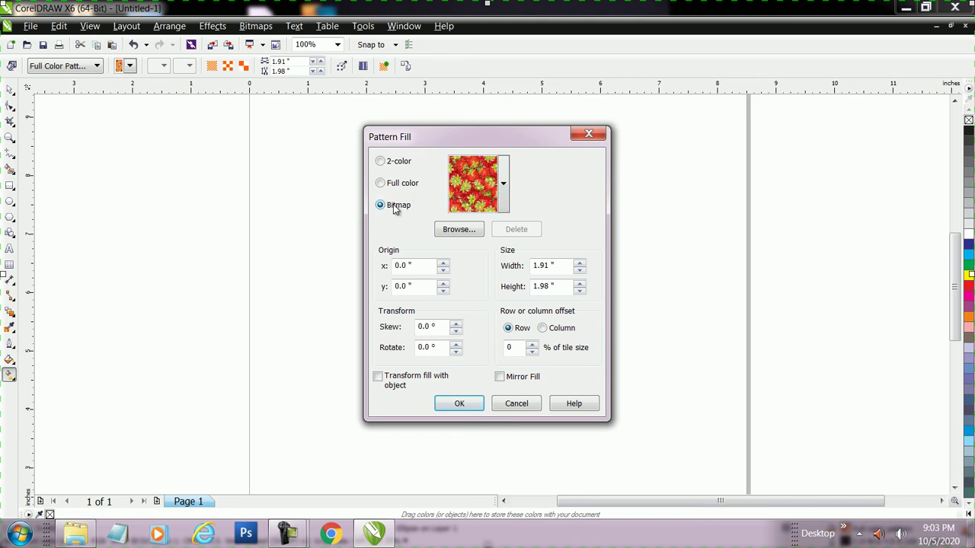
click(503, 185)
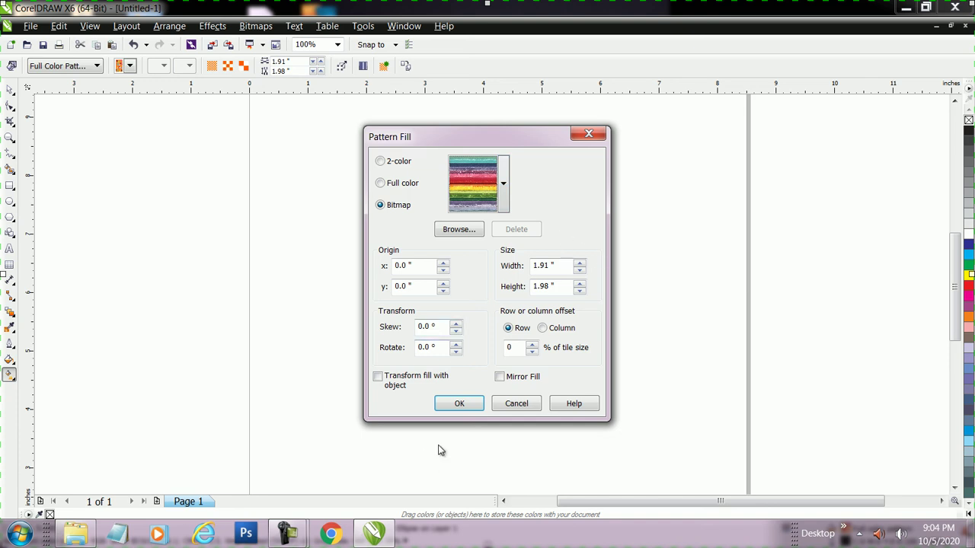
click(506, 190)
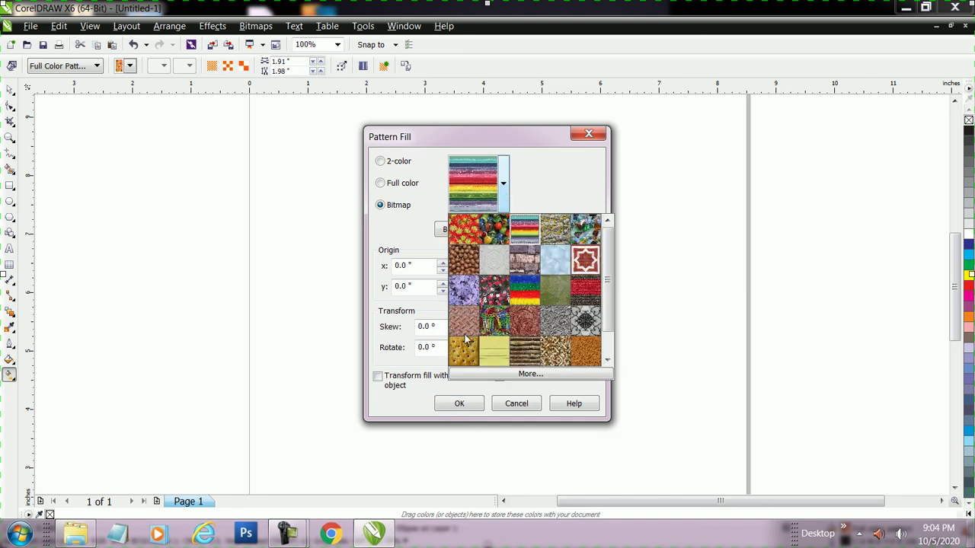
click(463, 261)
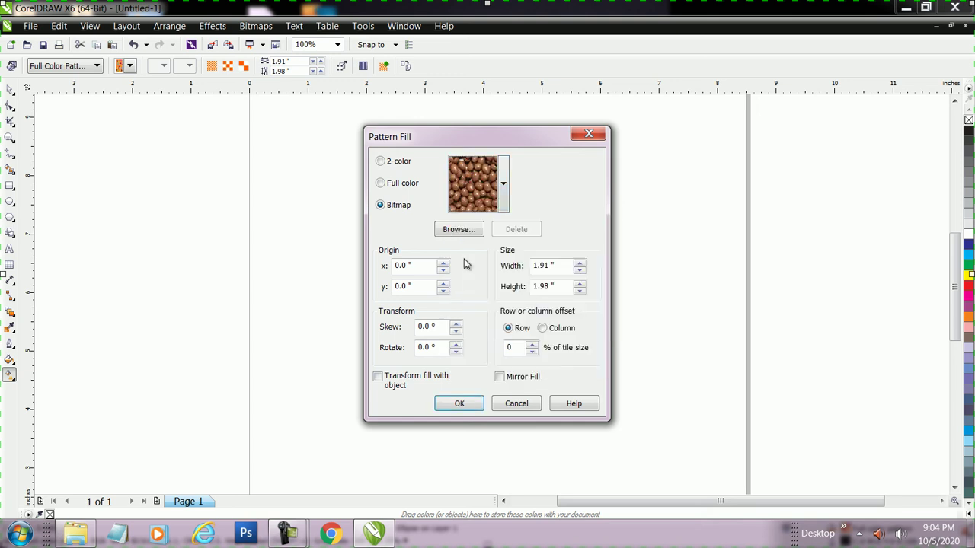
click(459, 404)
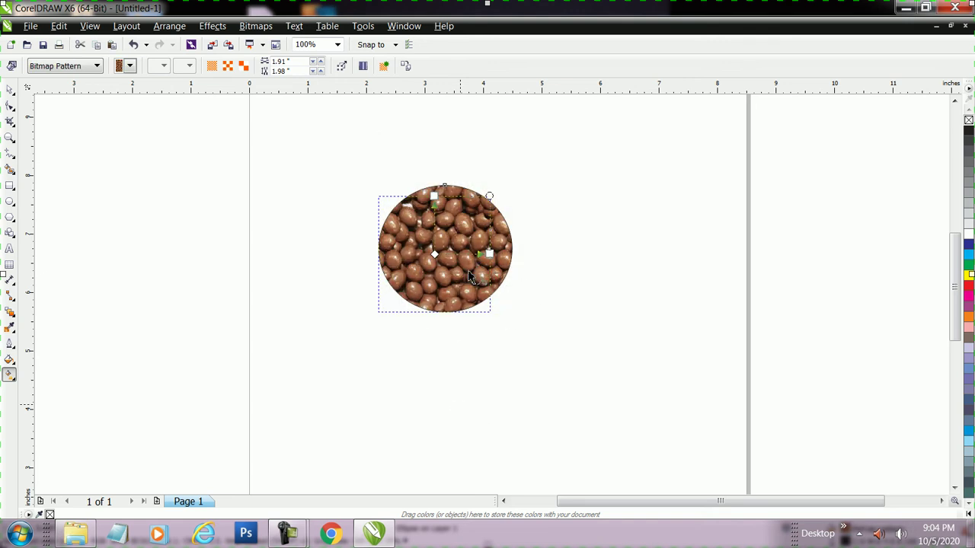
- Start a texture fill, try the Styles library textures, and choose Above the Earth from the Samples 7 library
click(10, 372)
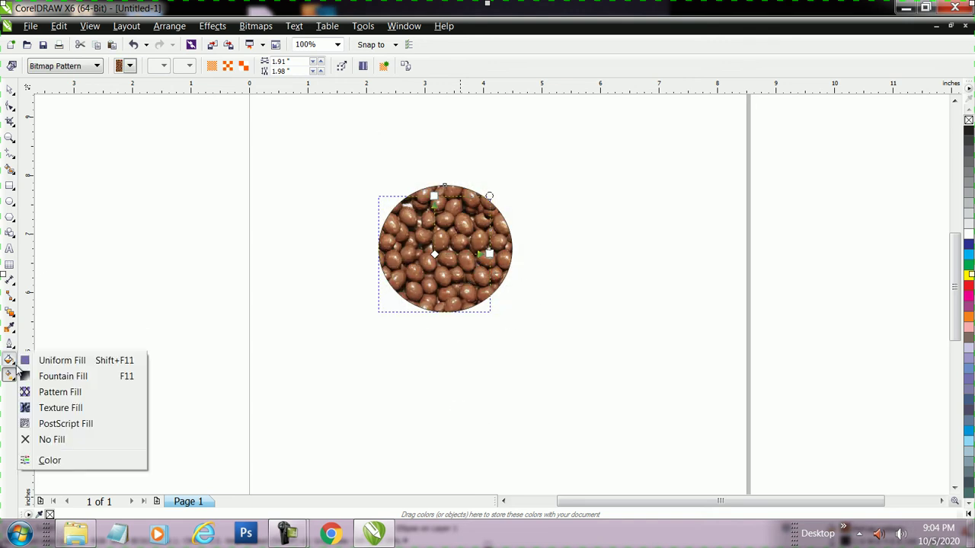
click(71, 408)
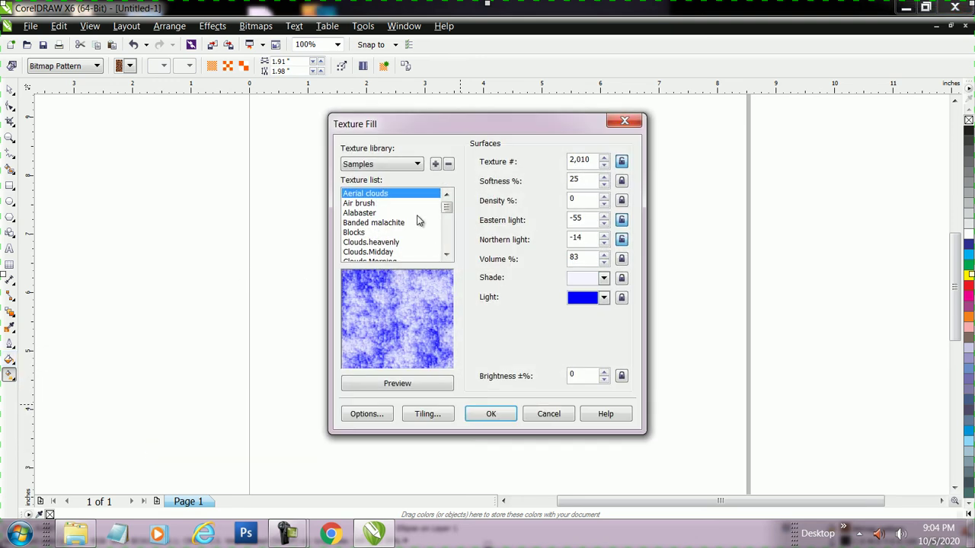
click(417, 164)
click(417, 220)
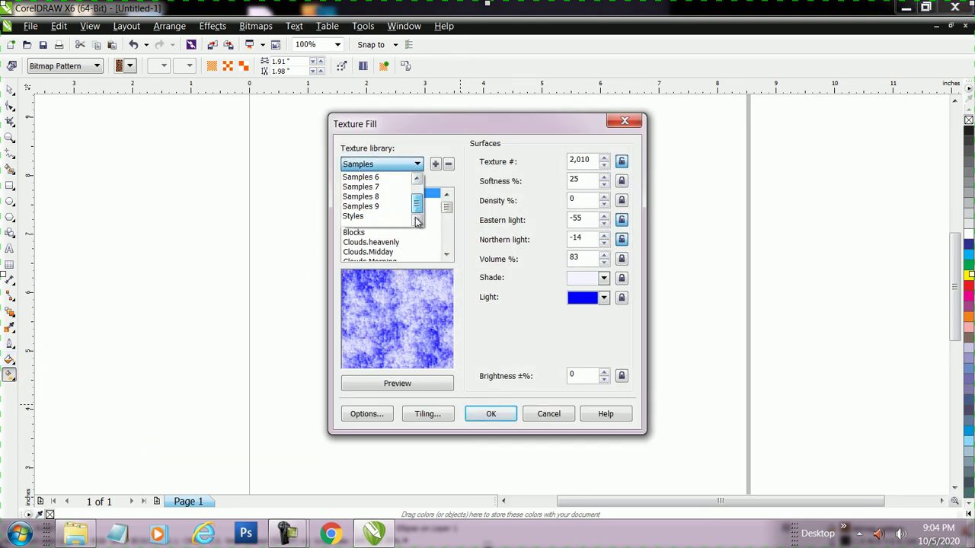
click(377, 216)
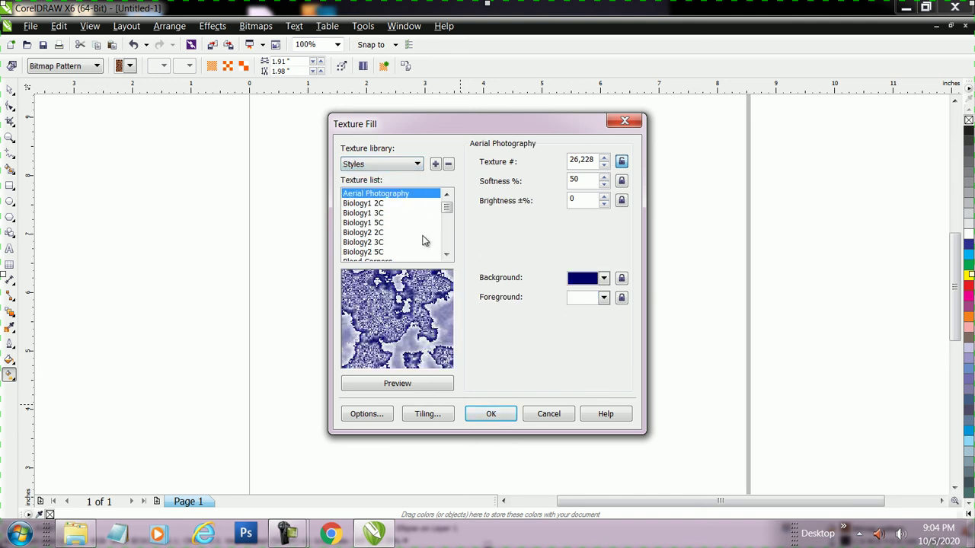
click(387, 223)
click(375, 212)
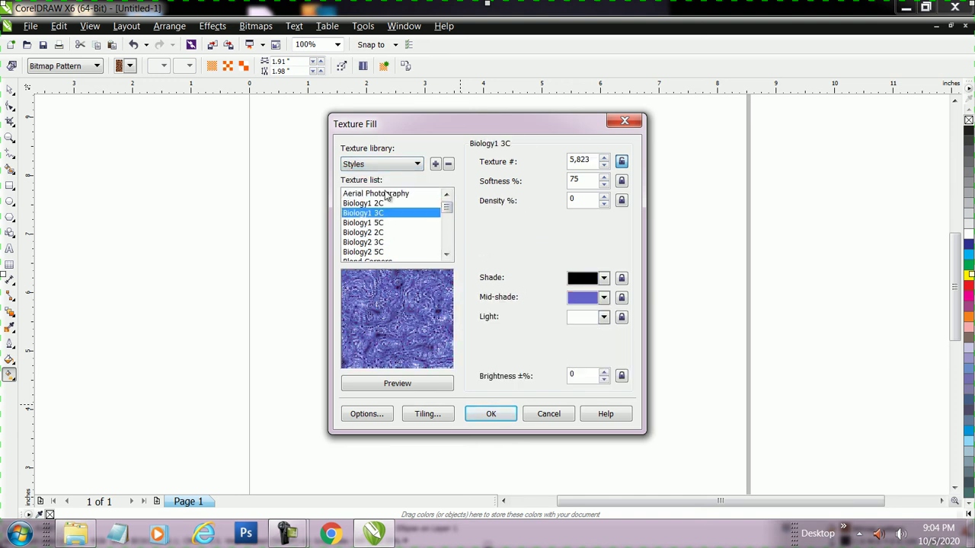
click(419, 164)
click(400, 186)
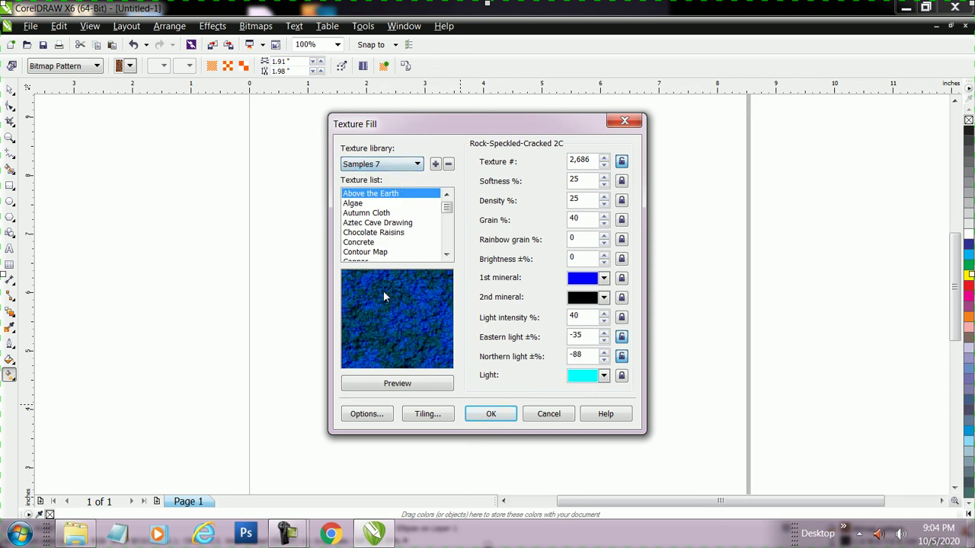
- Set the texture's 1st mineral to magenta and 2nd mineral to yellow, preview it, and apply it to the ellipse
click(602, 278)
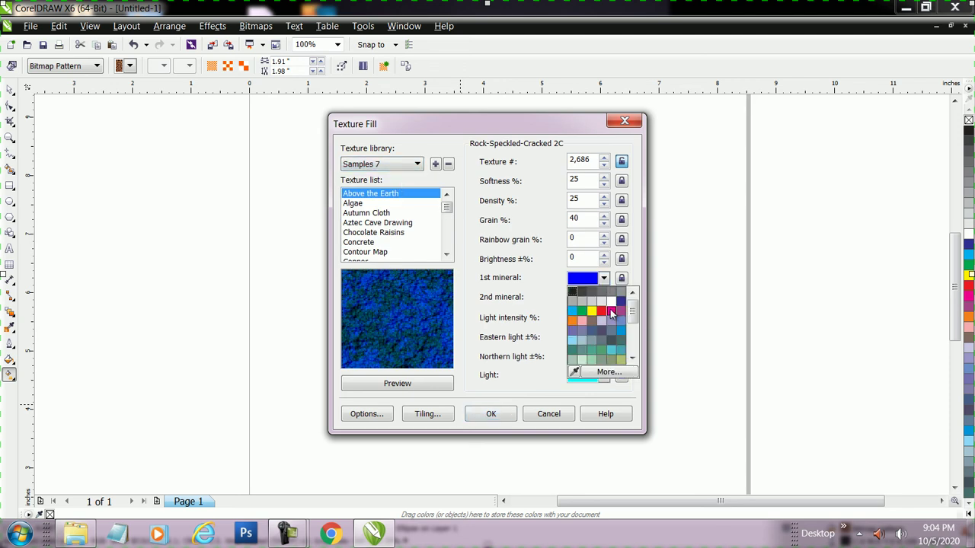
click(612, 312)
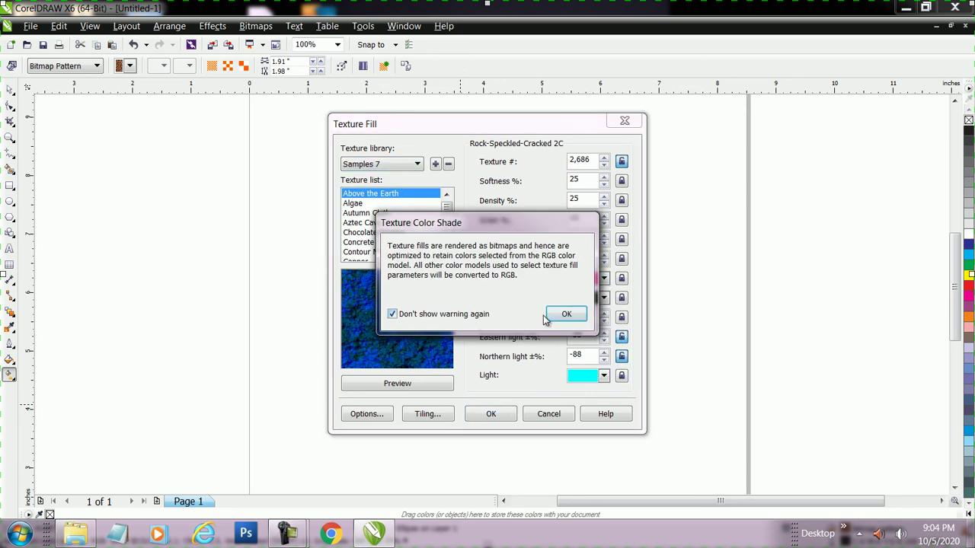
click(564, 314)
click(404, 385)
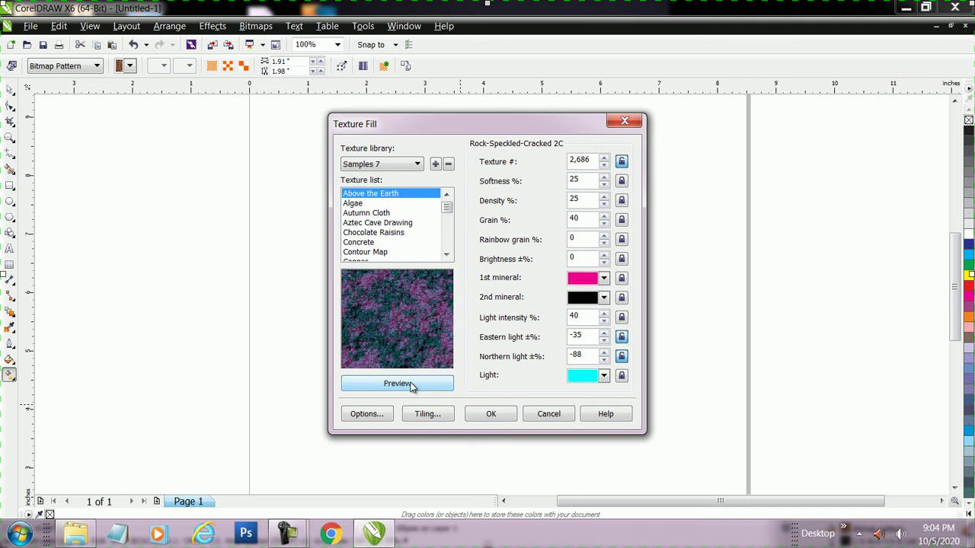
click(604, 299)
click(593, 332)
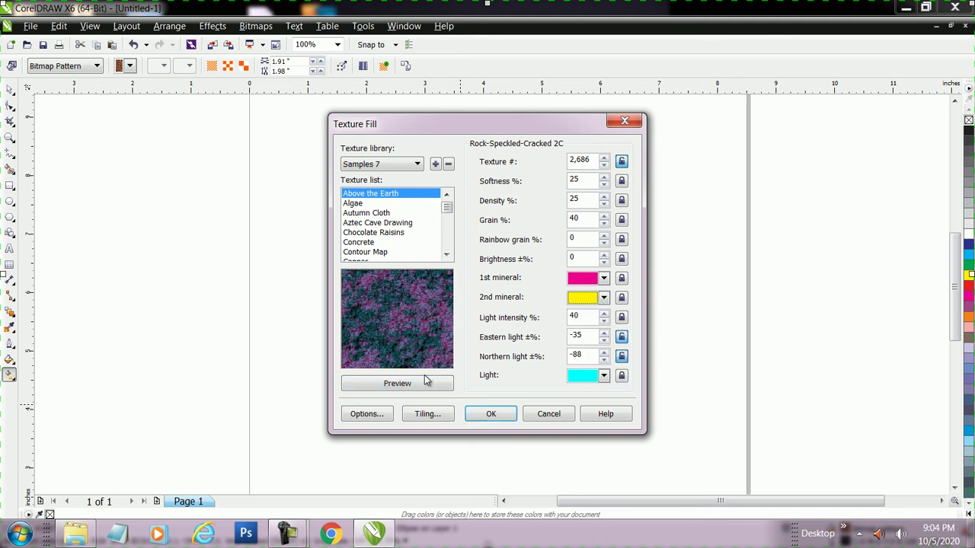
click(426, 382)
click(492, 414)
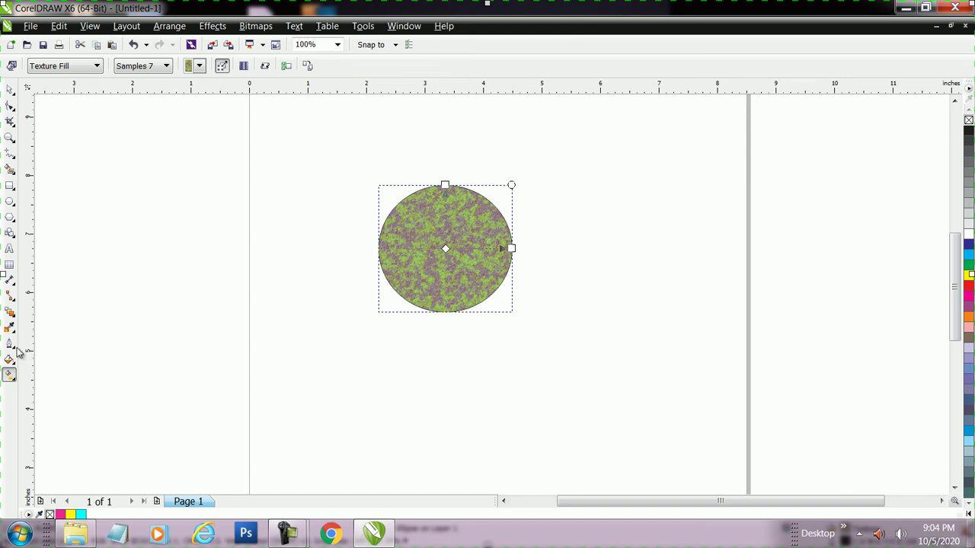
- Reopen the ellipse's texture fill, try other Samples 7 textures such as Concrete, and choose Autumn Cloth
click(11, 373)
click(65, 409)
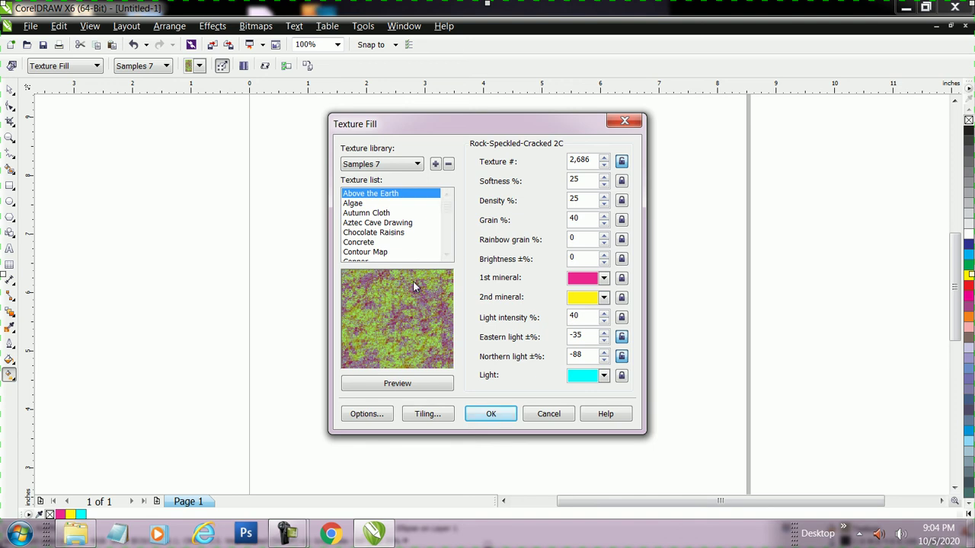
click(369, 223)
click(366, 213)
click(371, 242)
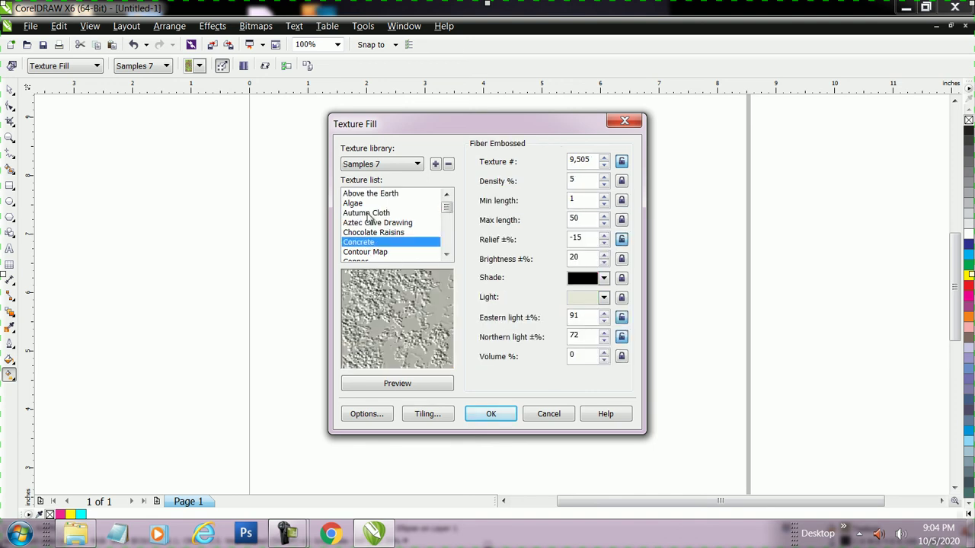
click(368, 217)
- Set the Autumn Cloth texture's paper color to magenta, preview it, and apply it to the ellipse
click(604, 278)
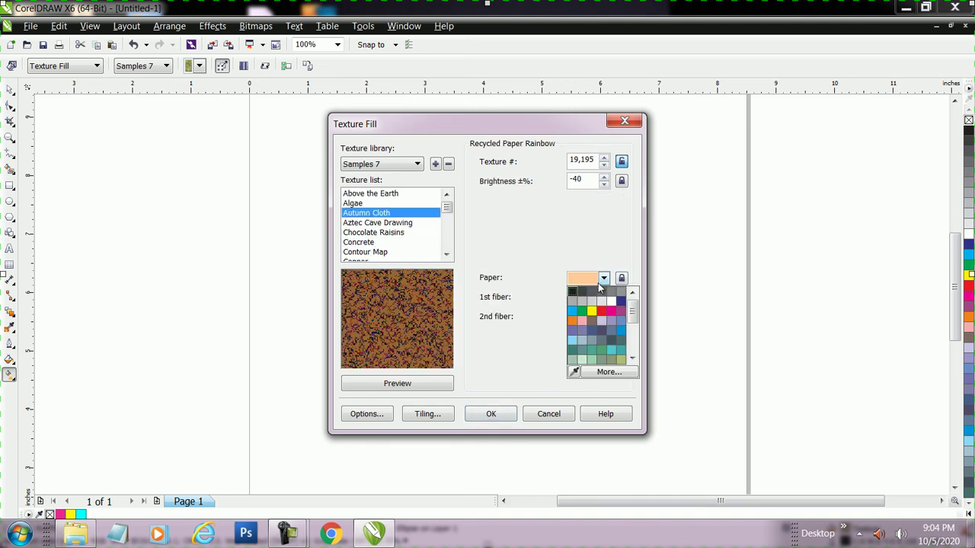
click(612, 311)
click(400, 384)
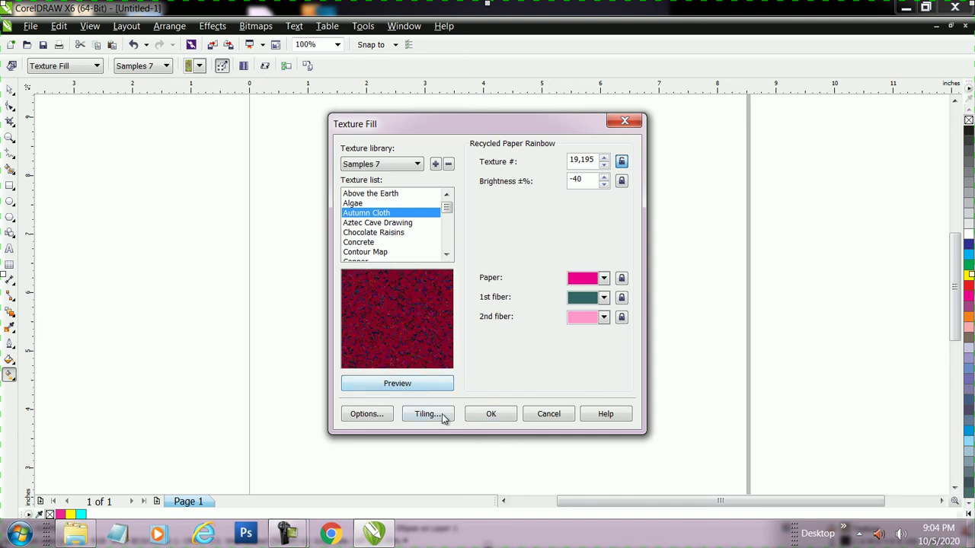
click(490, 414)
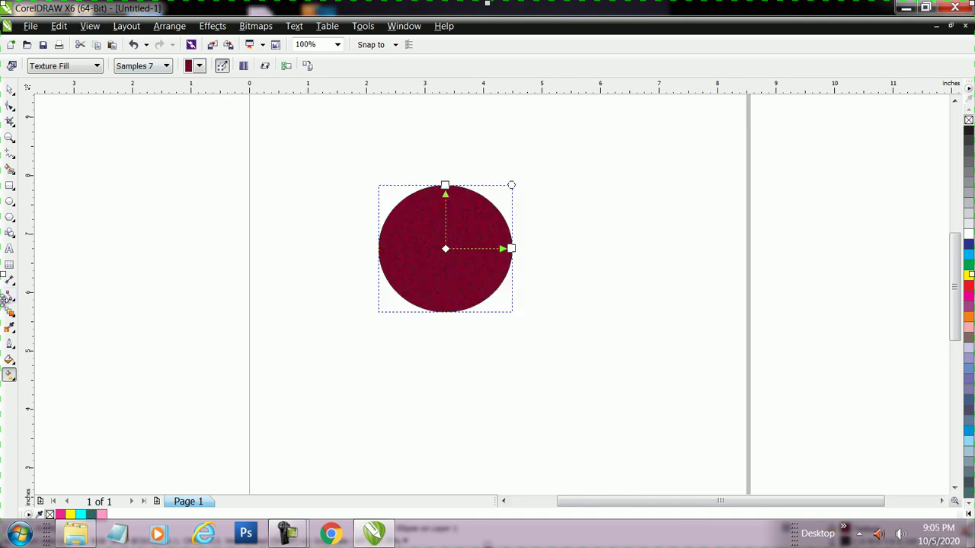
- Start a PostScript fill with the fill preview on and sample textures from Basketweave and Birds through CircleGrid to ColorBubbles
click(10, 373)
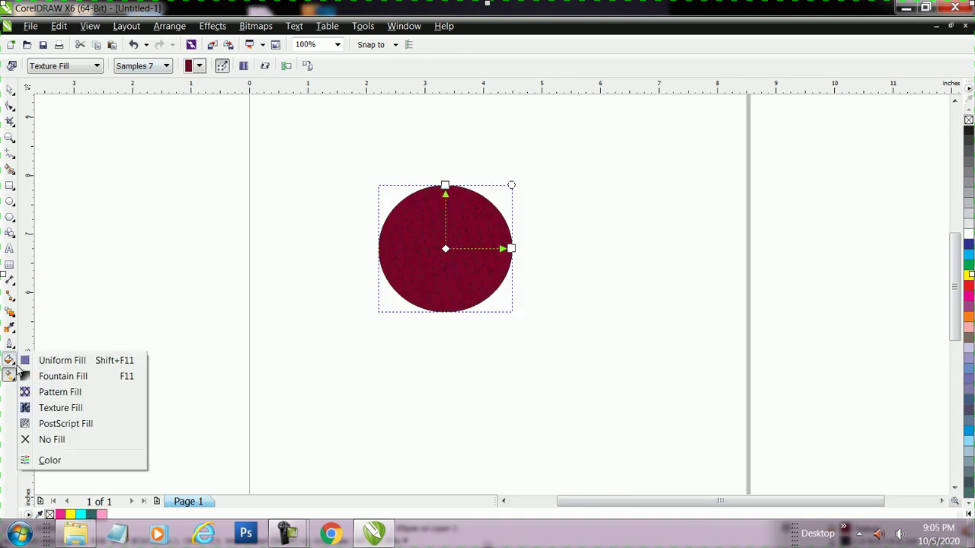
click(67, 424)
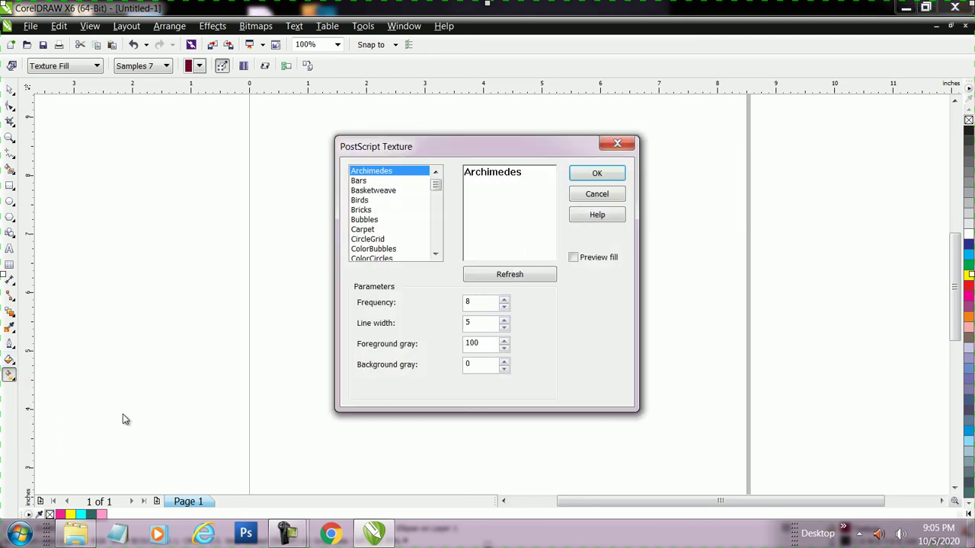
click(583, 258)
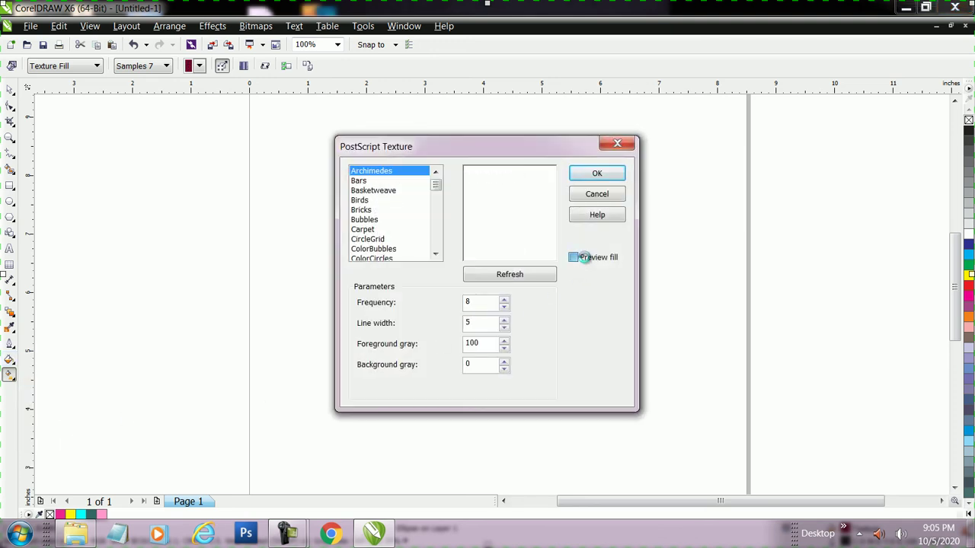
click(383, 191)
click(376, 200)
click(373, 219)
click(373, 239)
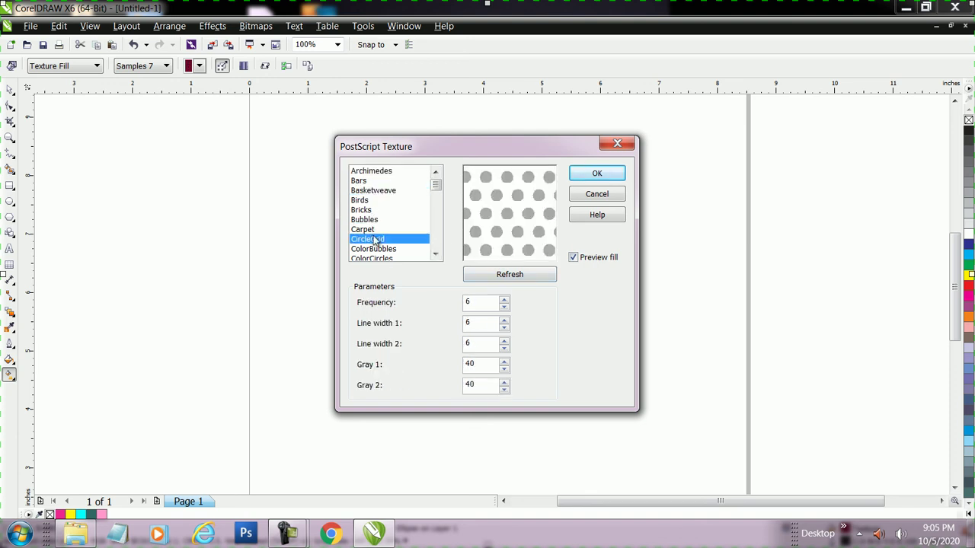
click(381, 249)
- Try the ColorCircles texture, then fill the ellipse with the ColorFishscale PostScript texture
drag(433, 187, 418, 193)
click(392, 172)
click(384, 190)
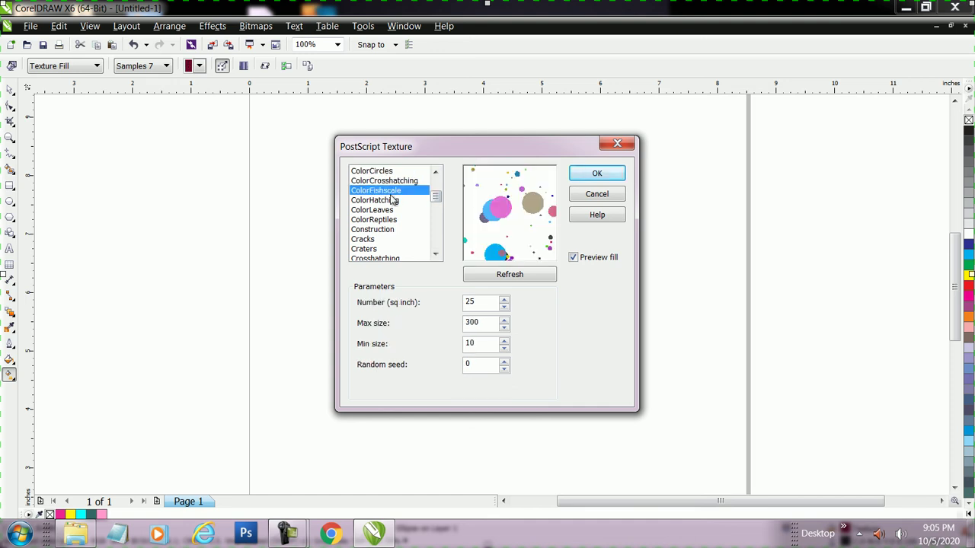
click(586, 178)
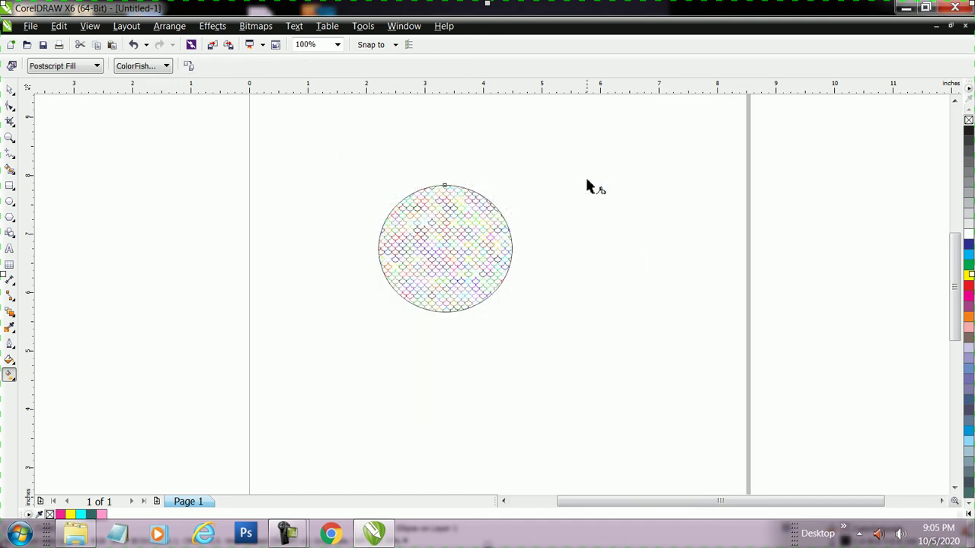
- Remove the ellipse's fill and open the Color docker
click(11, 363)
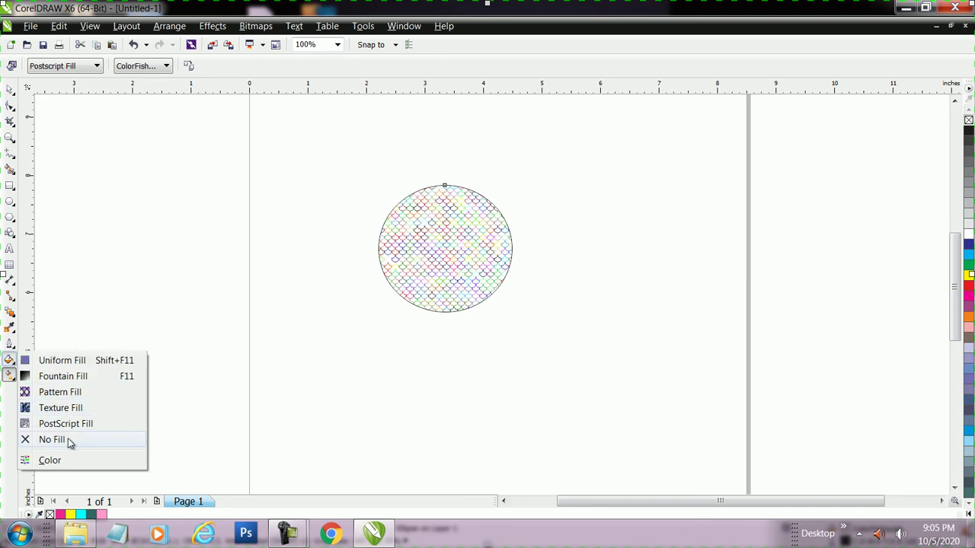
click(969, 120)
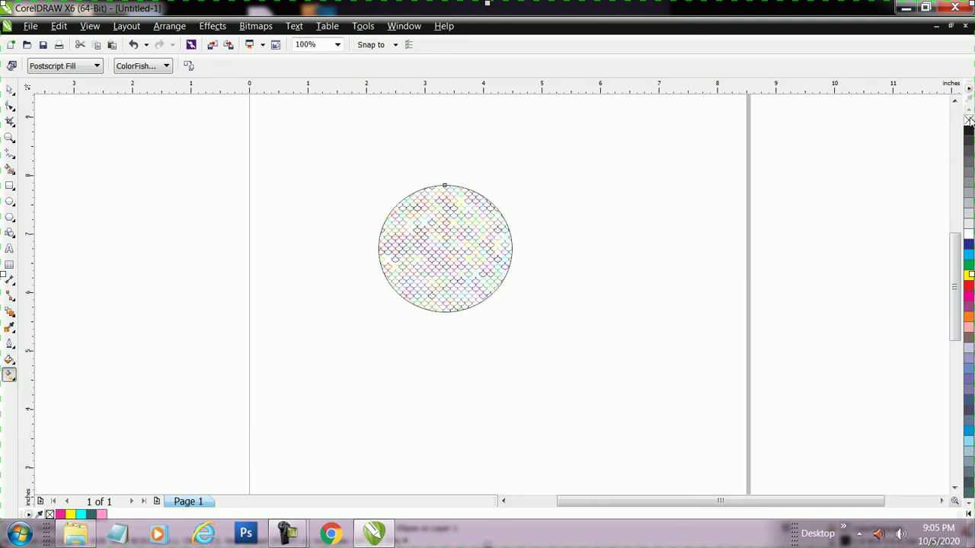
click(10, 371)
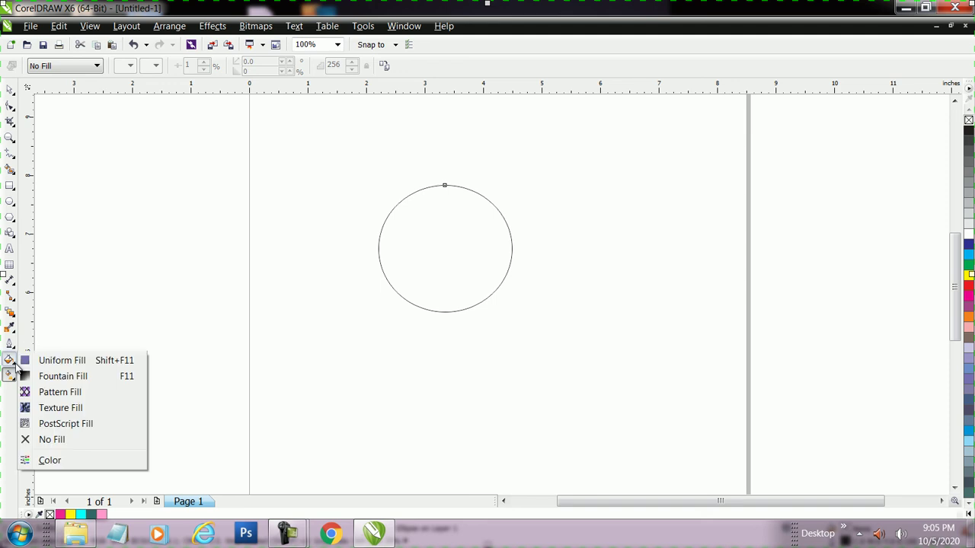
click(50, 461)
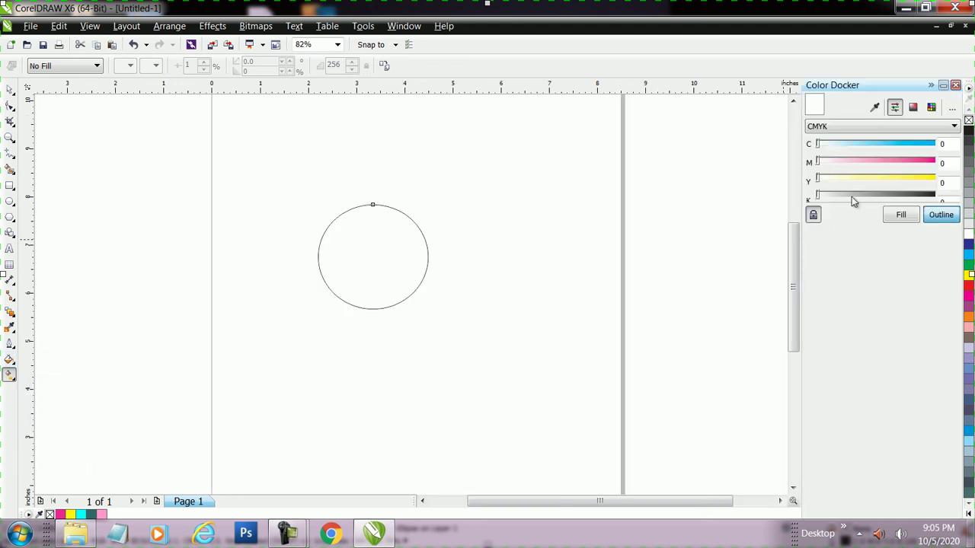
- Turn on automatic color application in the Color docker and mix a fill for the ellipse with the CMYK sliders and color viewer
click(813, 216)
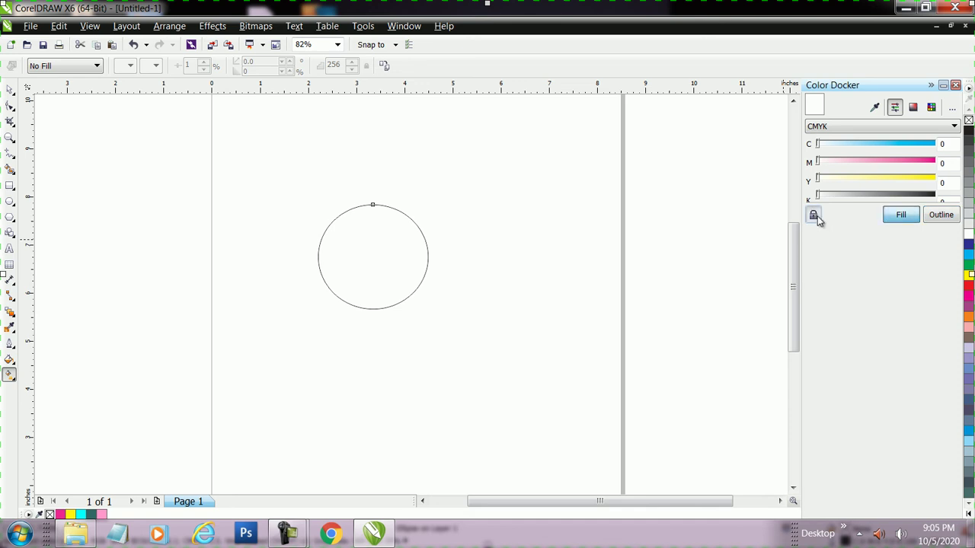
drag(819, 145, 861, 144)
drag(829, 181, 880, 186)
click(913, 107)
click(883, 180)
- Try several PANTONE solid coated palette swatches as the ellipse's fill and finish on the pink PANTONE 510 C
click(931, 107)
click(926, 189)
click(925, 200)
click(888, 174)
click(858, 159)
click(858, 145)
click(902, 145)
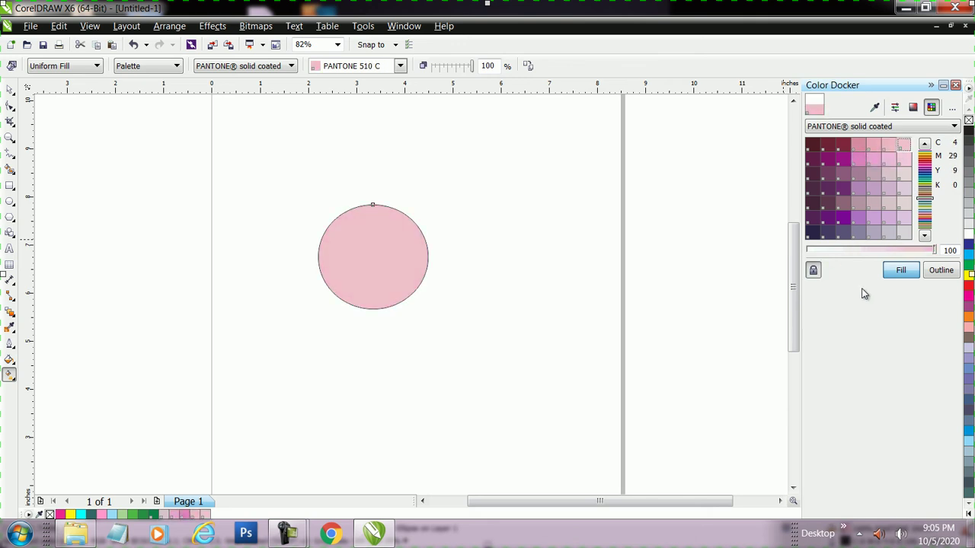
- Recolor the ellipse's outline in the color viewer, first red, then light blue with CMYK 55, 29, 0, 0
click(938, 271)
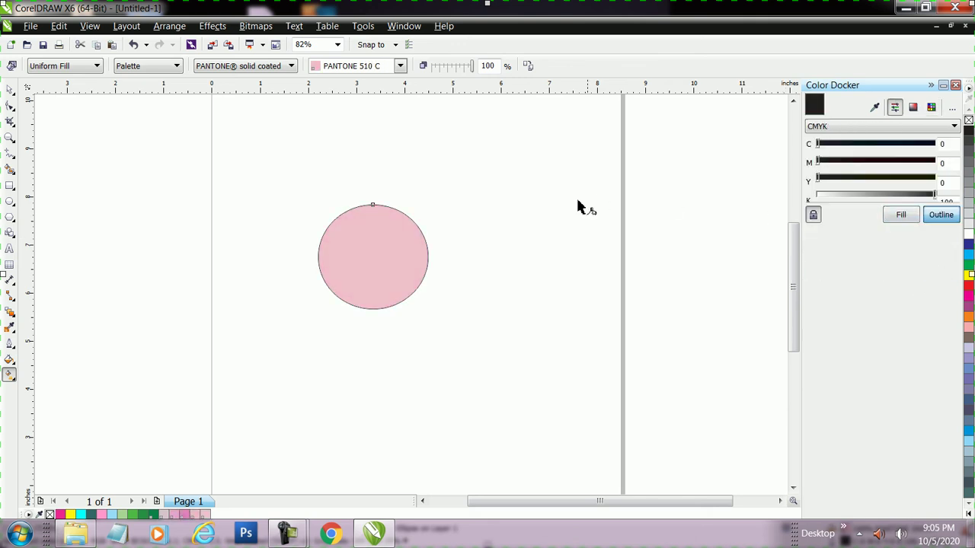
click(912, 107)
click(893, 146)
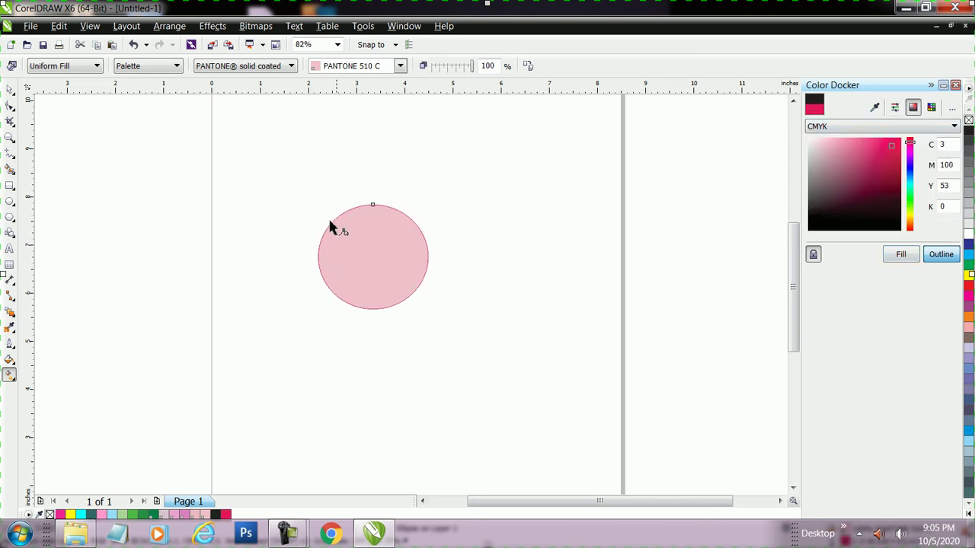
click(911, 167)
click(911, 175)
click(862, 138)
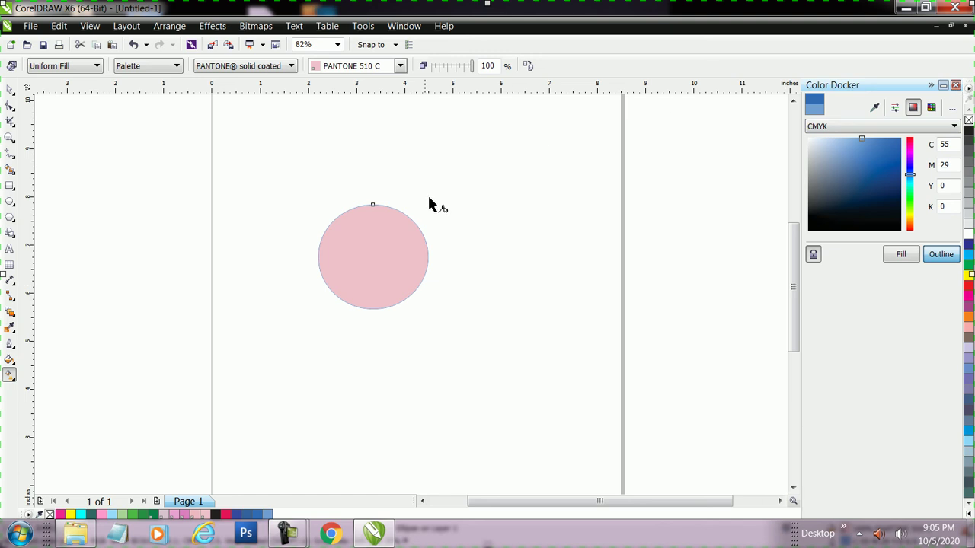
- Apply a linear fountain fill to the ellipse with the Interactive Fill tool and set its end color to green
click(9, 89)
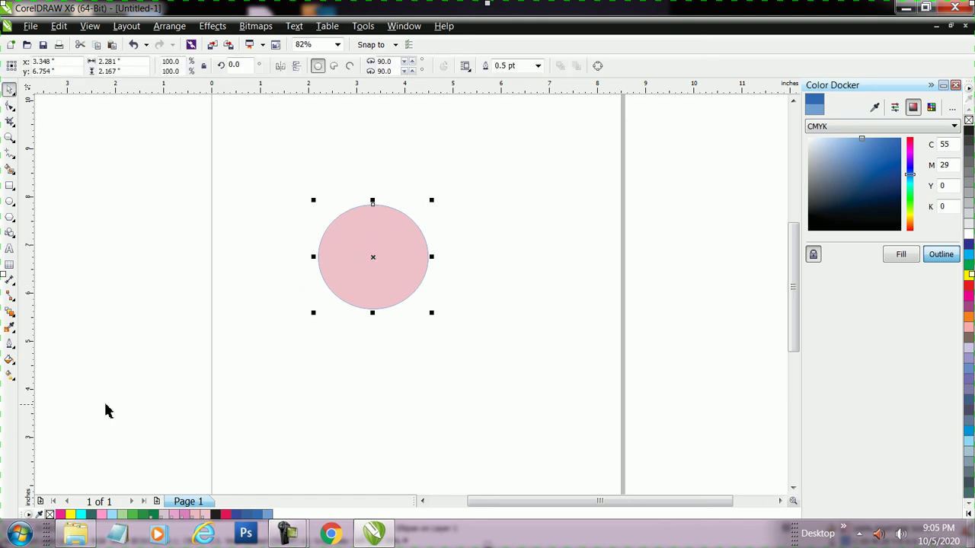
click(10, 375)
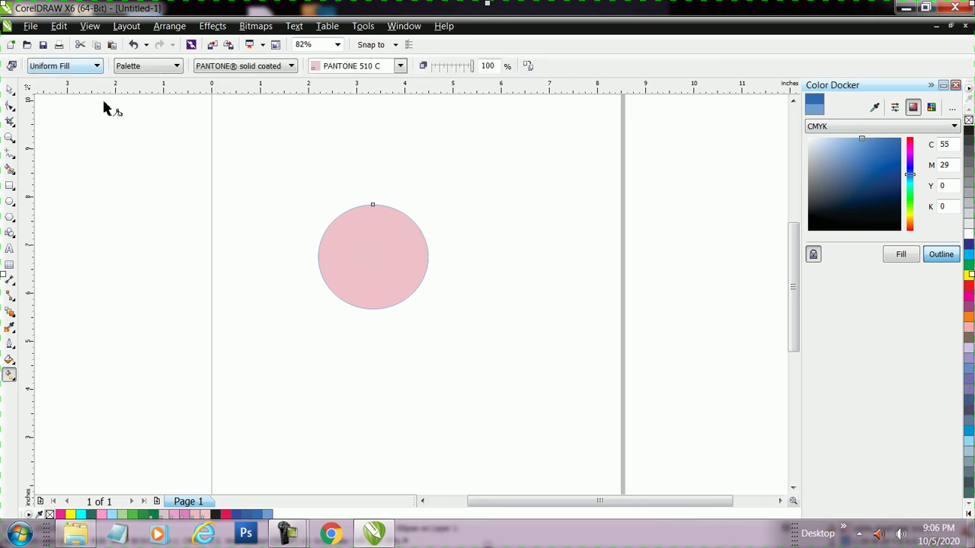
click(93, 65)
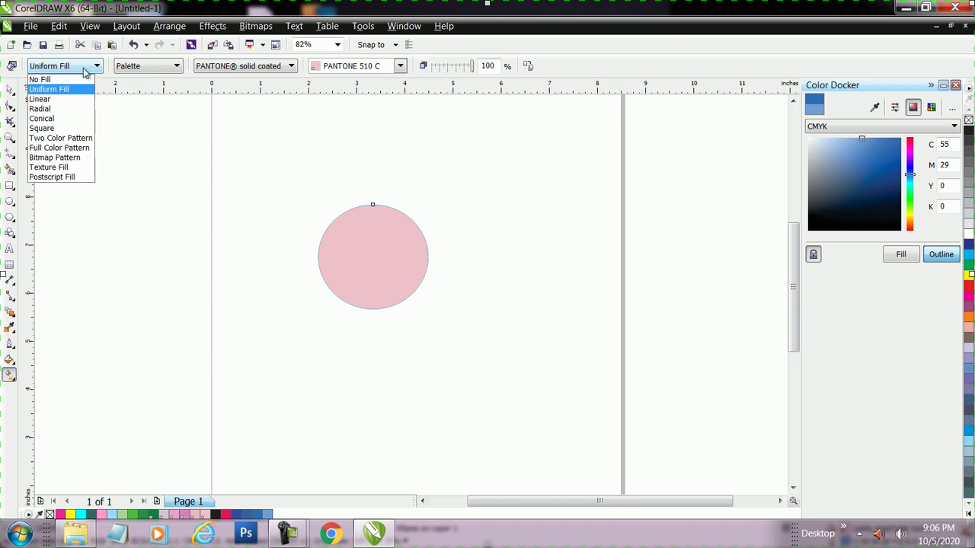
click(74, 106)
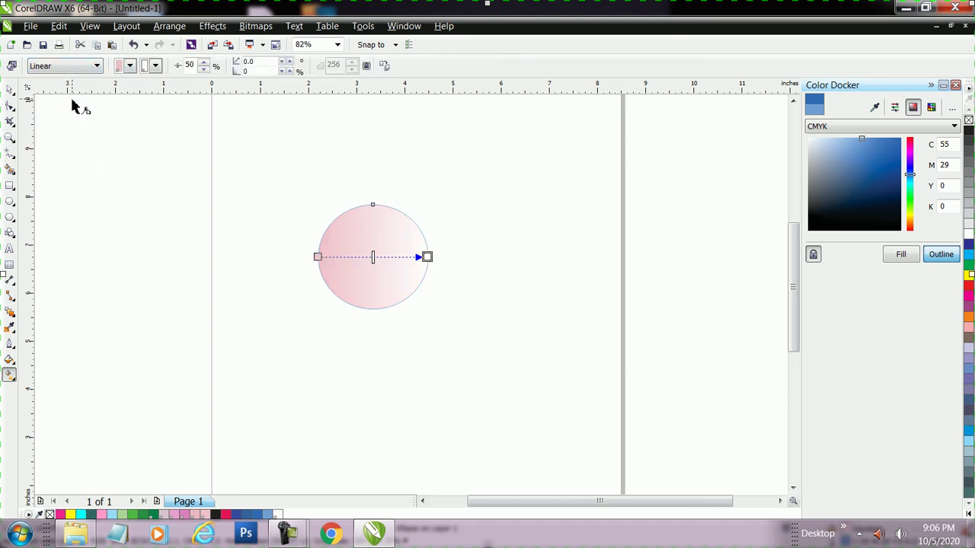
click(156, 65)
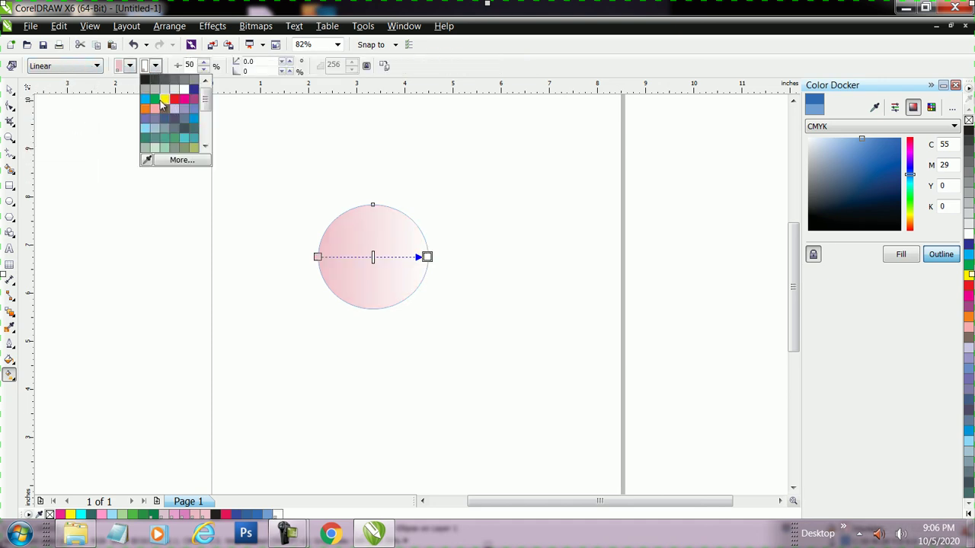
click(155, 99)
- Change the ellipse's fountain fill type to radial, conical and finally square
click(77, 68)
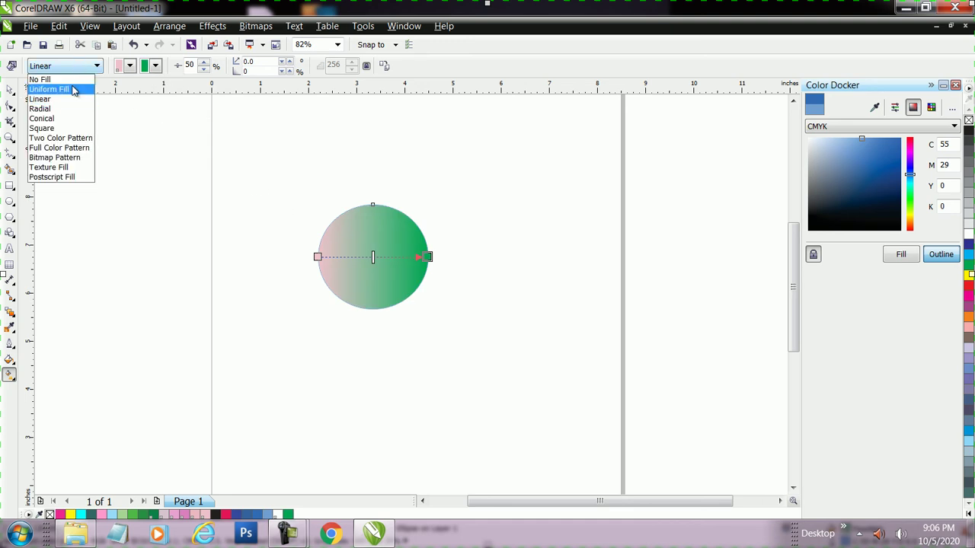
click(71, 110)
click(66, 67)
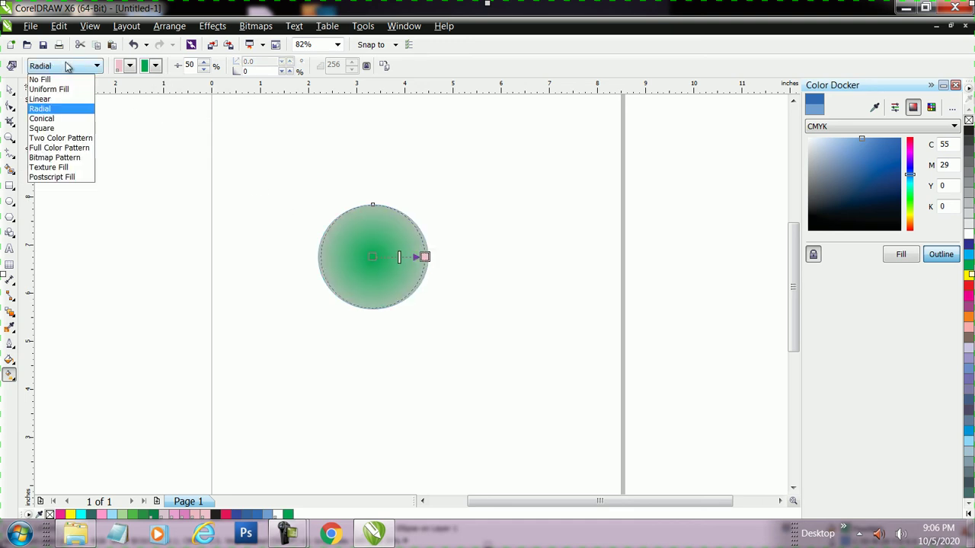
click(69, 119)
click(77, 68)
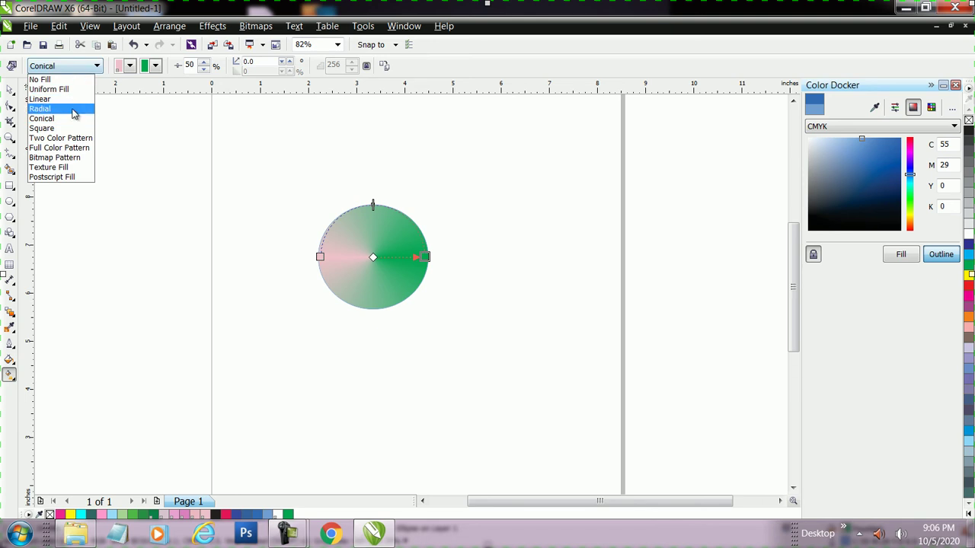
click(72, 129)
- Switch the ellipse to a two color pattern fill and choose the brick pattern
click(74, 70)
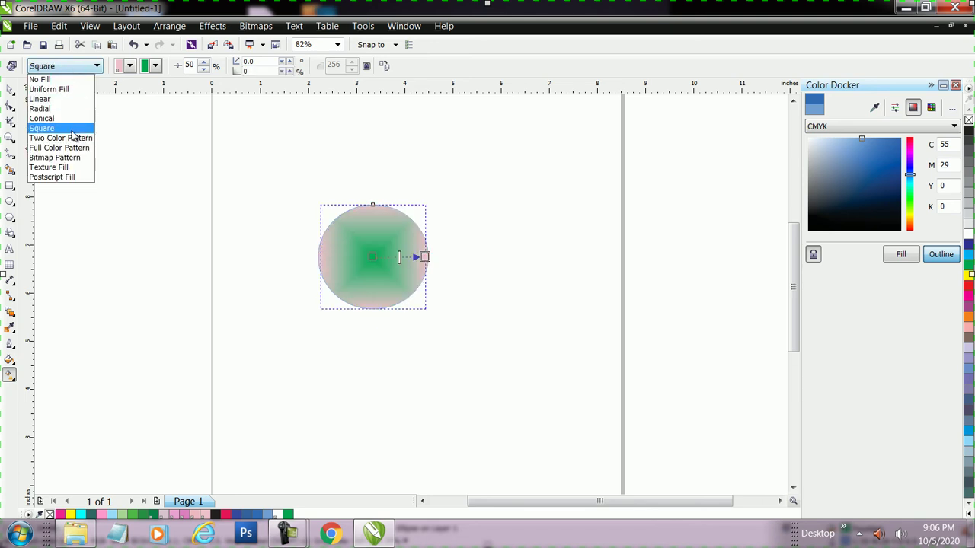
click(70, 138)
click(126, 66)
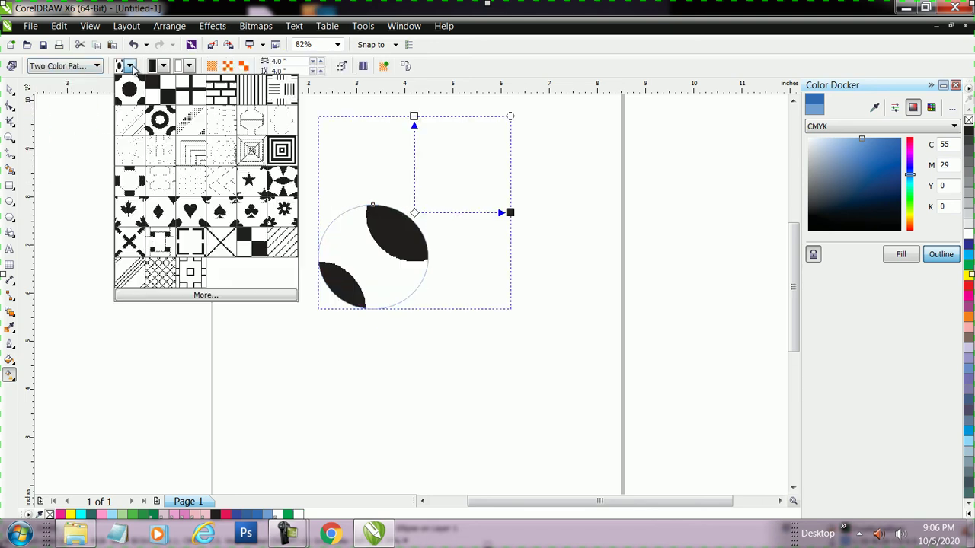
click(219, 95)
- Color the brick pattern with a red foreground and yellow background, and reduce its tiles to the small 2.0-inch size
click(163, 66)
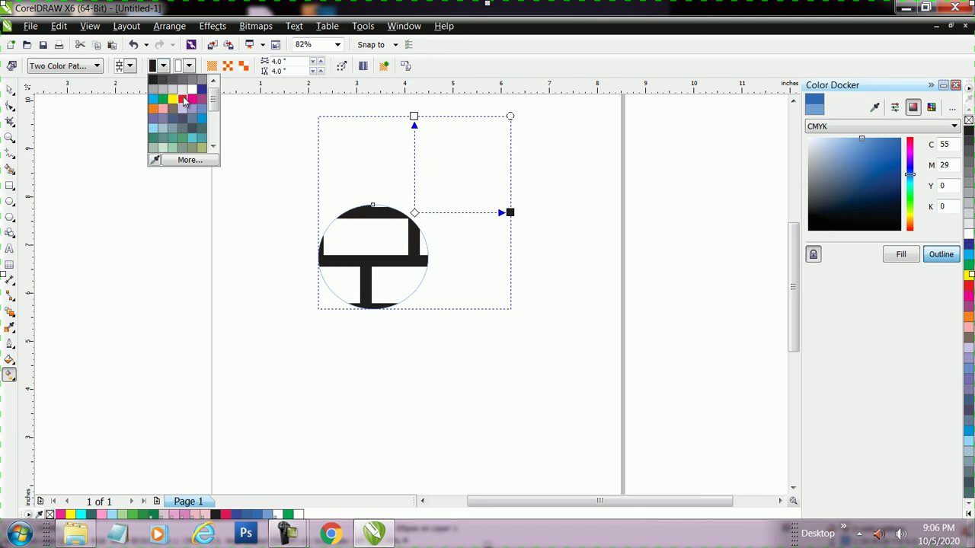
click(180, 90)
click(187, 67)
click(189, 69)
click(189, 67)
click(198, 89)
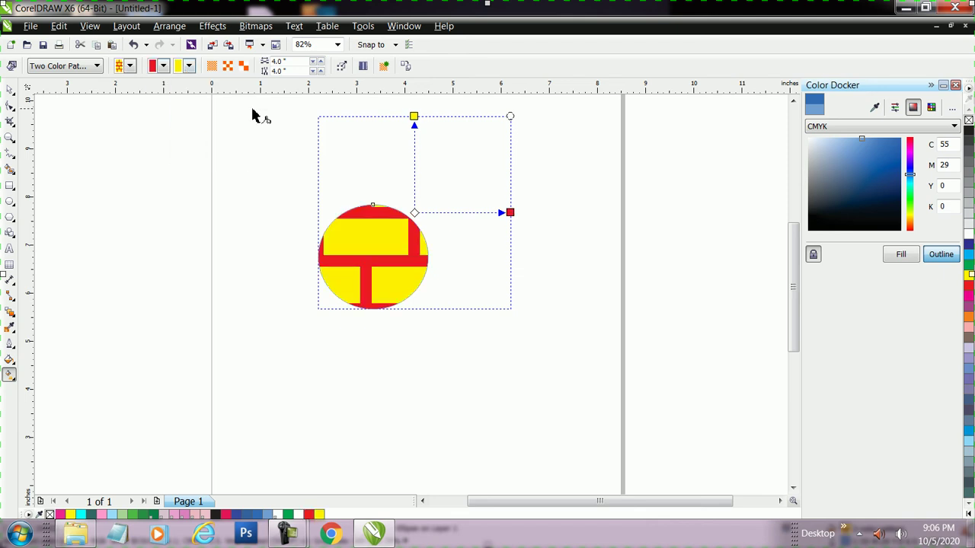
click(212, 66)
- Fill the ellipse with the full color floral pattern of blue petals on brown, using small tiles
click(97, 66)
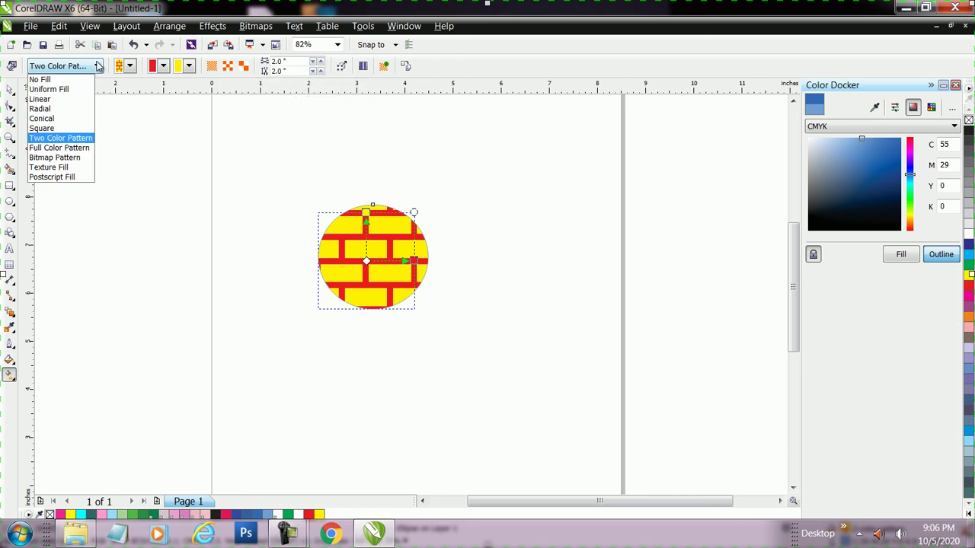
click(76, 147)
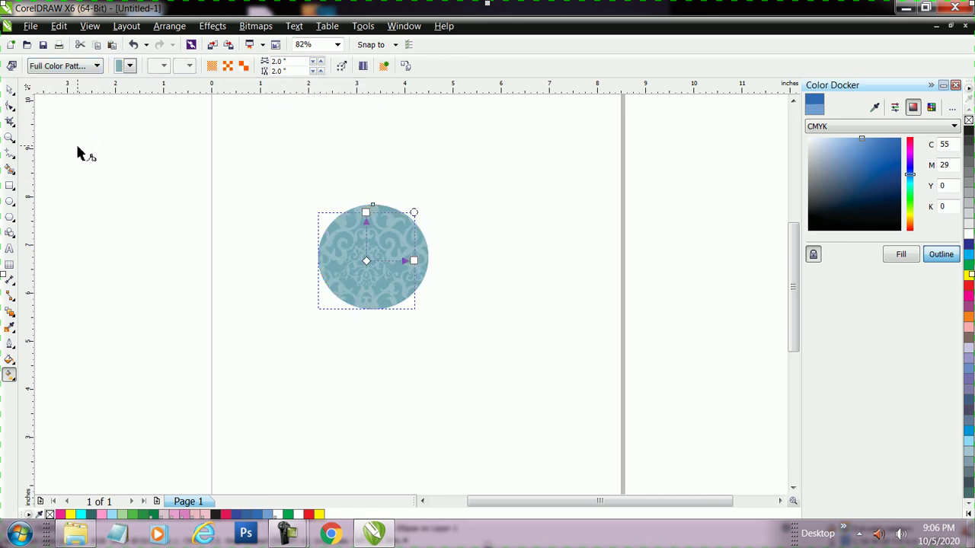
click(130, 66)
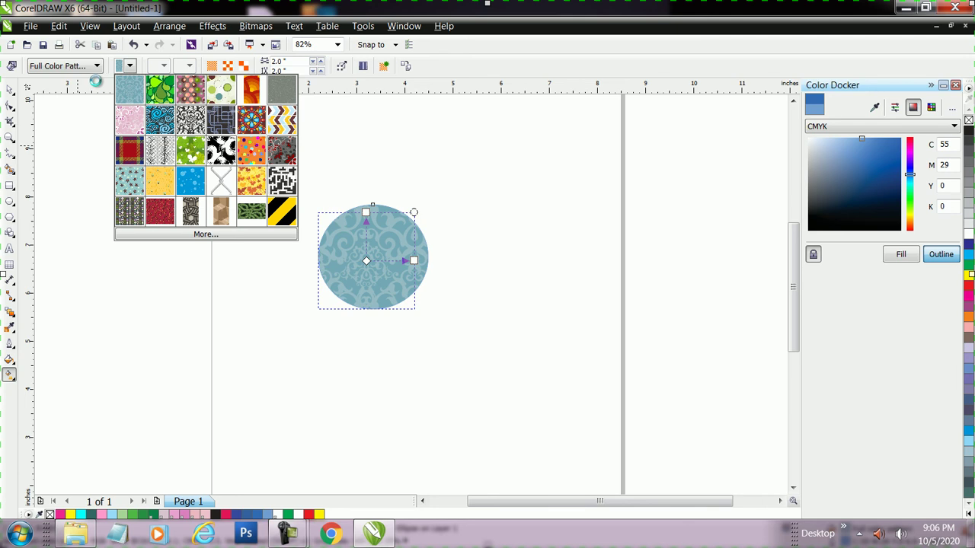
click(214, 66)
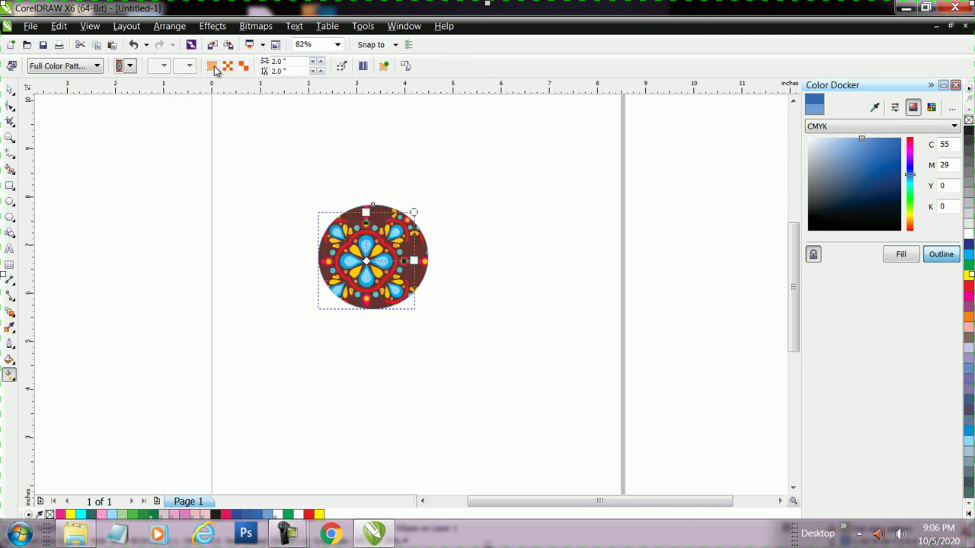
- Fill the ellipse with the red and dark woven bitmap pattern, then switch it to a texture fill
click(97, 66)
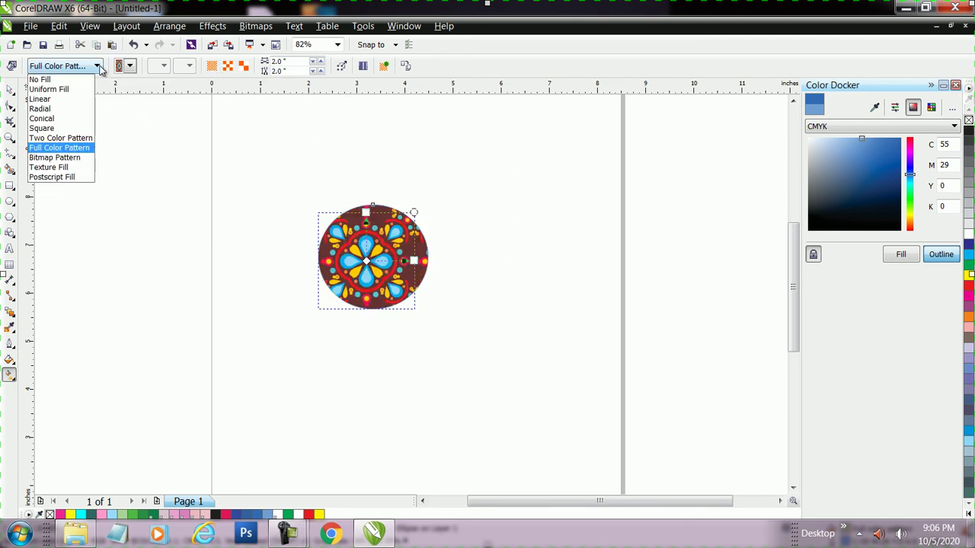
click(70, 157)
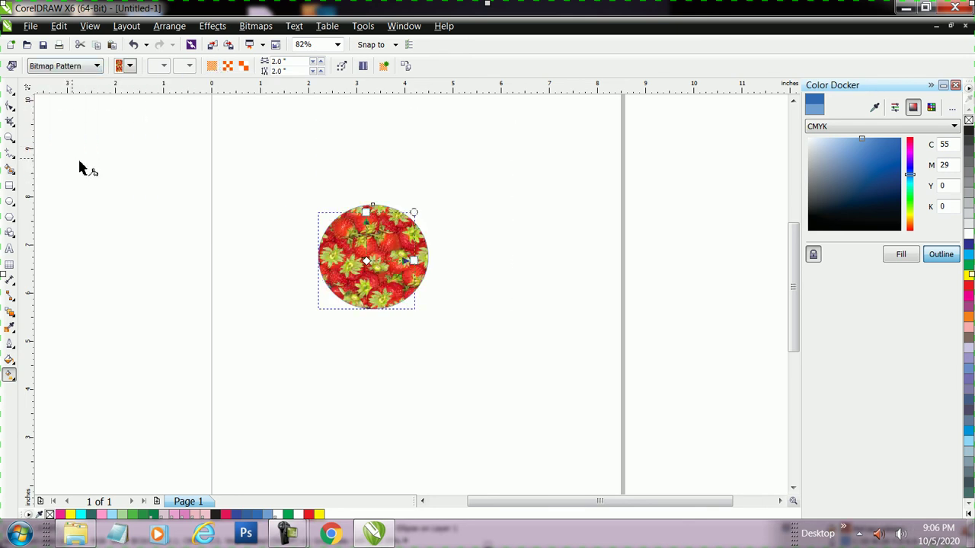
click(130, 67)
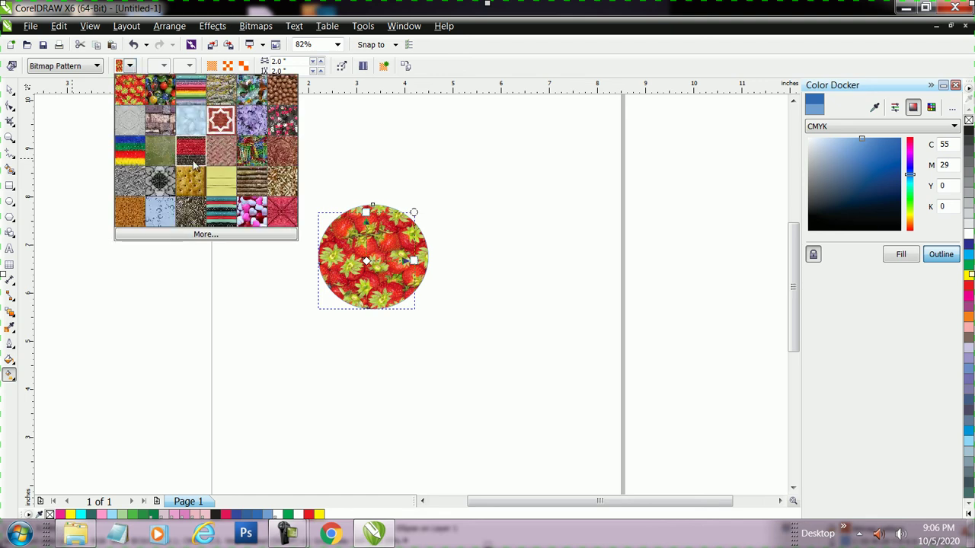
click(195, 159)
click(98, 67)
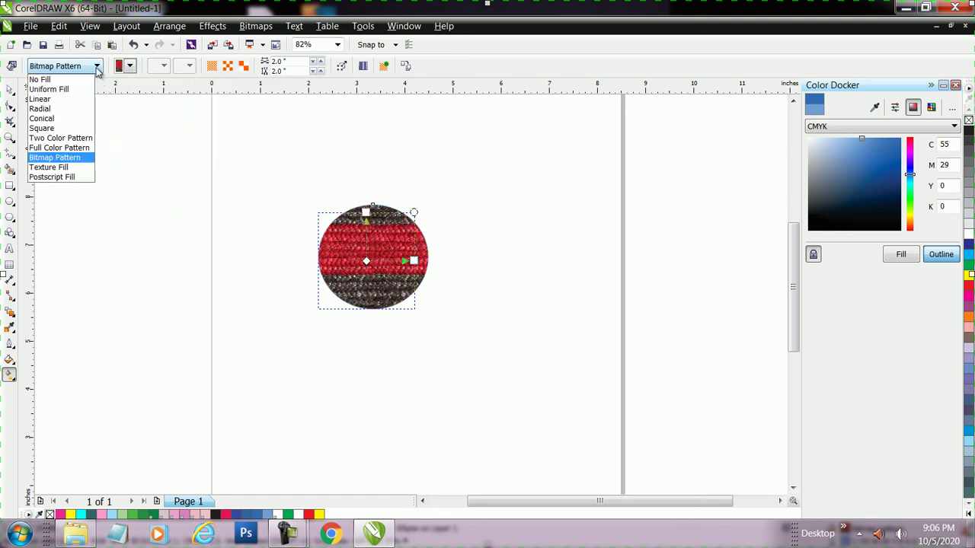
click(82, 170)
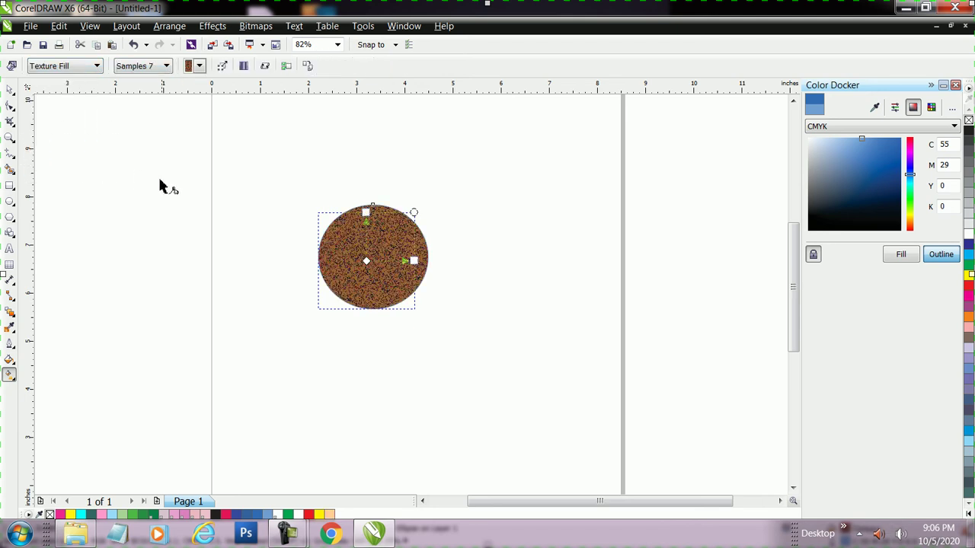
- Switch the ellipse to a PostScript fill, try textures including Carpet and ColorFishscale, and finish on DNA
click(80, 67)
click(61, 177)
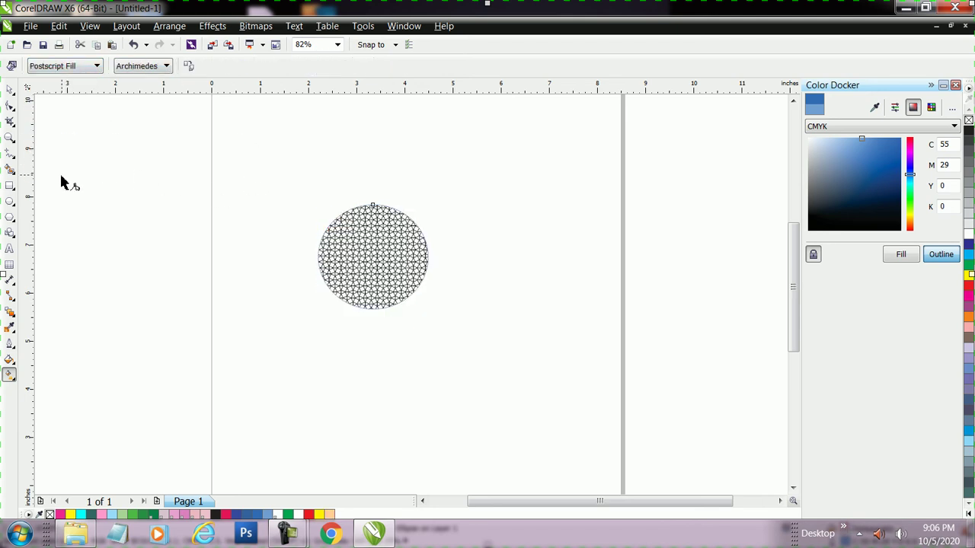
click(166, 66)
click(147, 138)
click(166, 66)
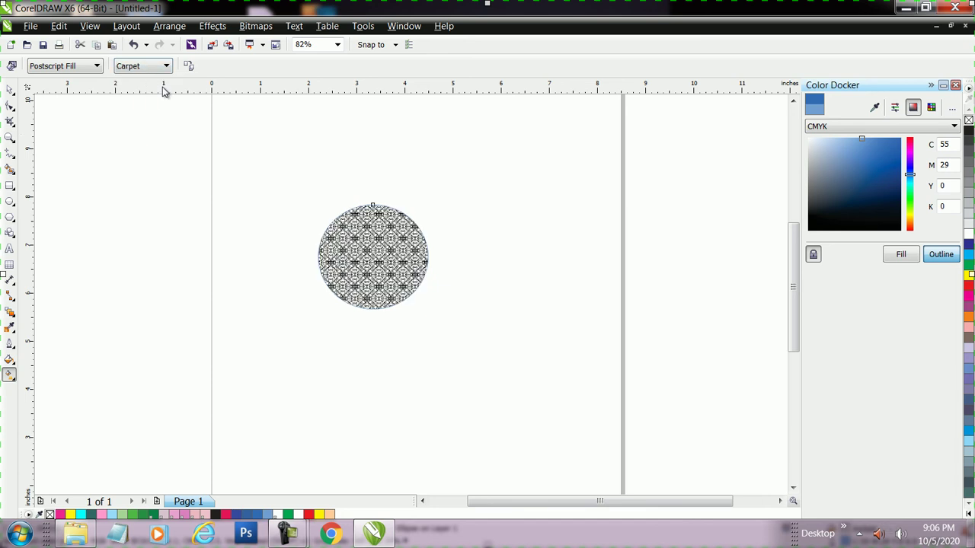
click(141, 187)
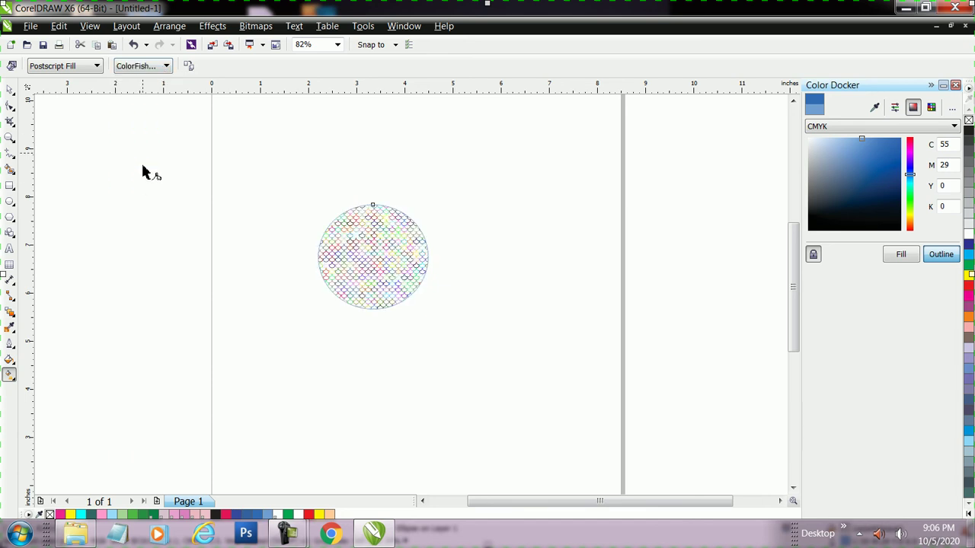
click(156, 66)
click(140, 245)
click(150, 67)
click(136, 284)
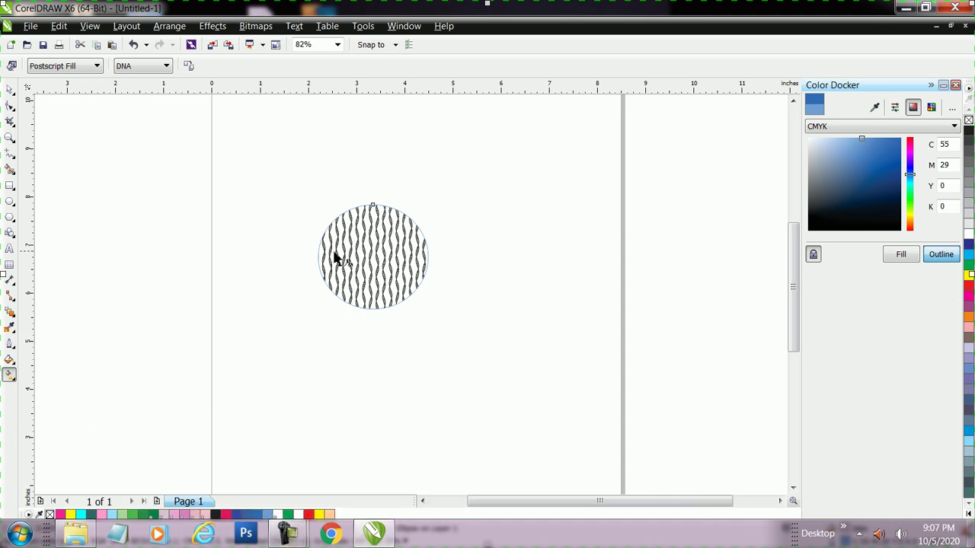
- Enlarge the ellipse proportionally to 170%, about 3.88 by 3.68 inches, and remove its fill
click(9, 89)
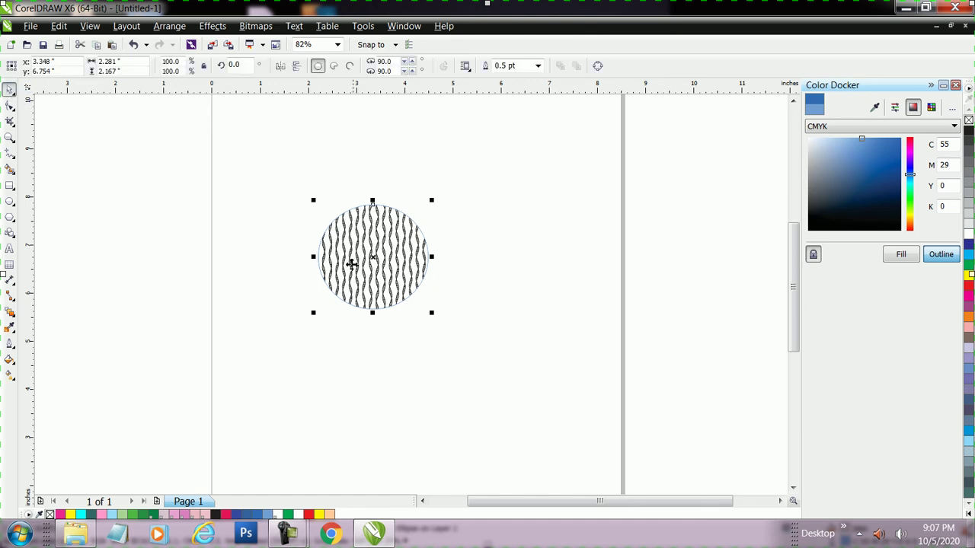
drag(432, 313, 524, 387)
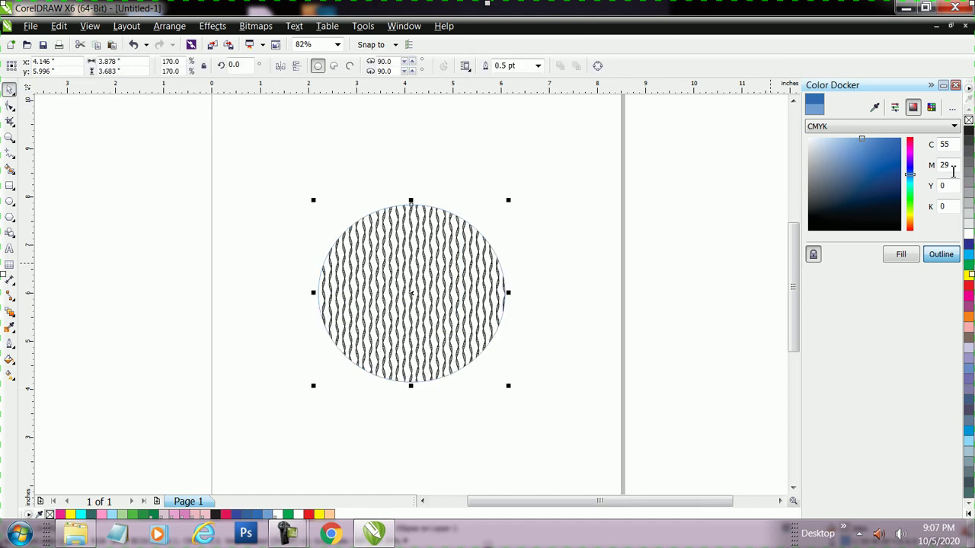
click(969, 121)
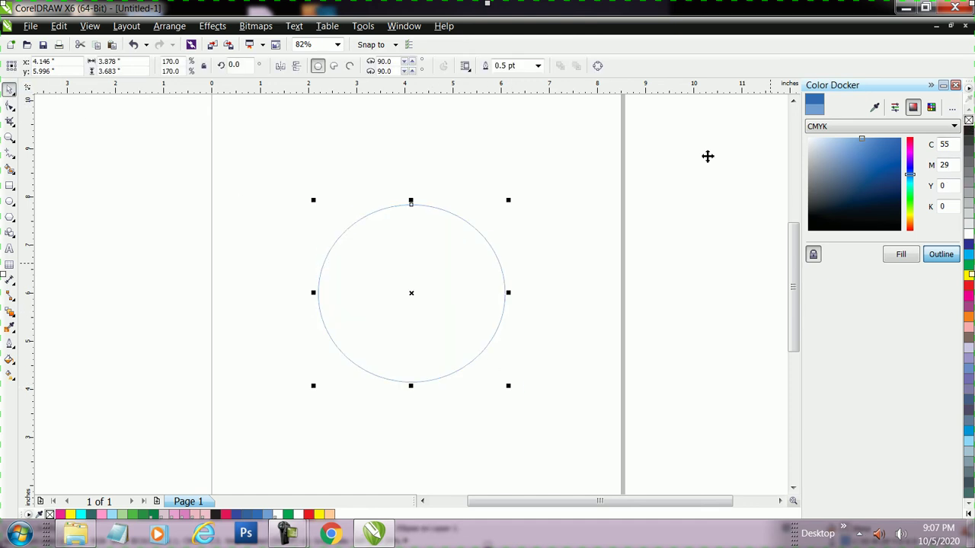
- Start a rectangular mesh fill on the empty ellipse and set its grid to 4 columns and 3 rows
click(11, 376)
click(47, 393)
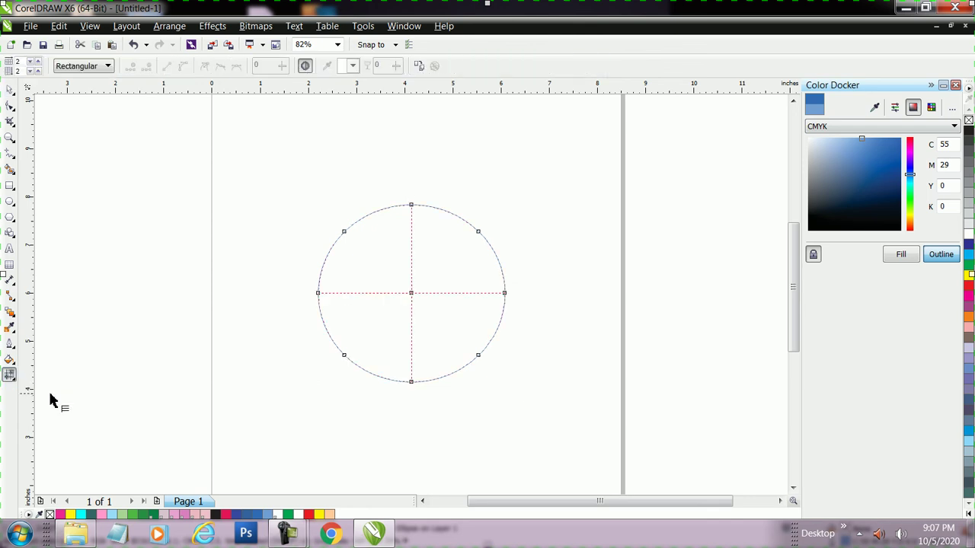
click(37, 62)
click(37, 62)
click(38, 70)
click(38, 70)
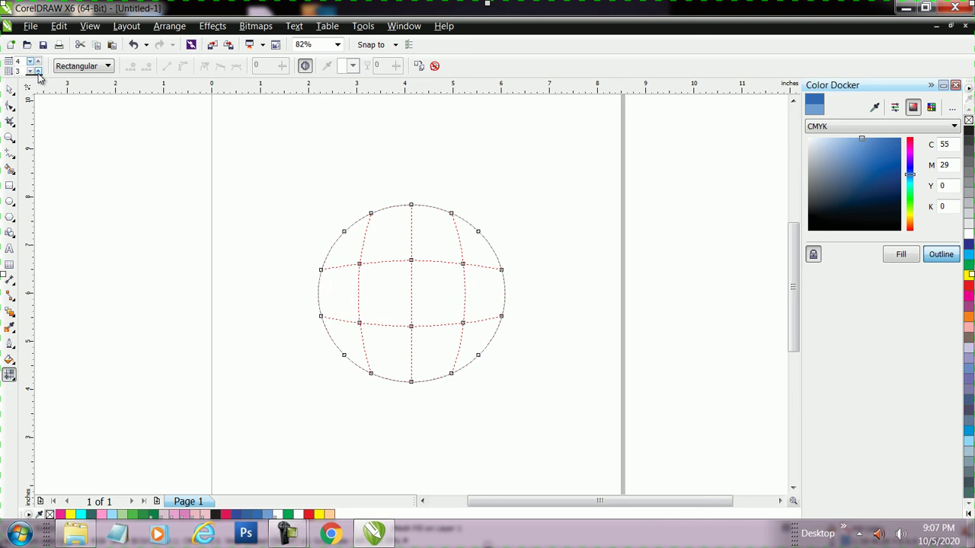
- Set the ellipse's mesh to 4 rows, then colour its upper-left nodes magenta and upper-right nodes medium blue
drag(306, 198, 342, 222)
drag(401, 282, 425, 276)
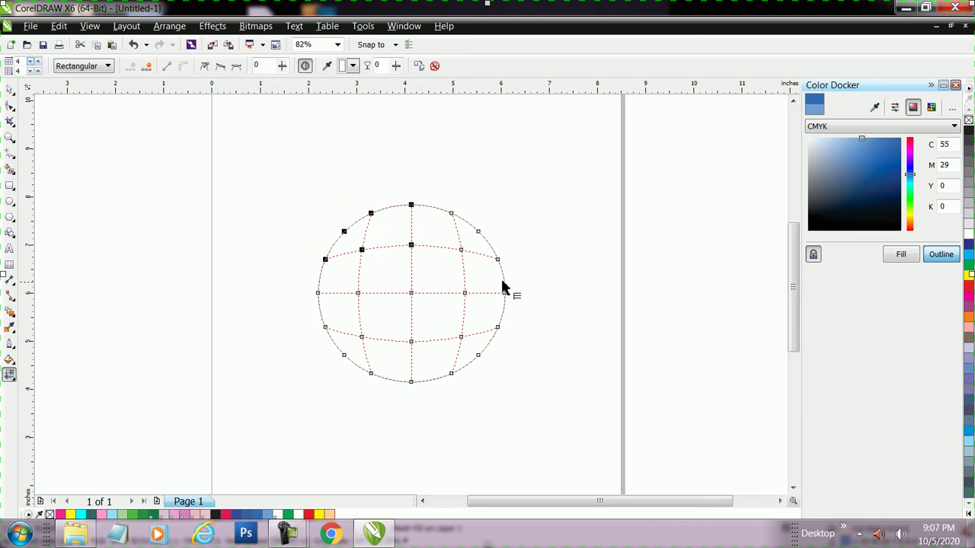
click(965, 300)
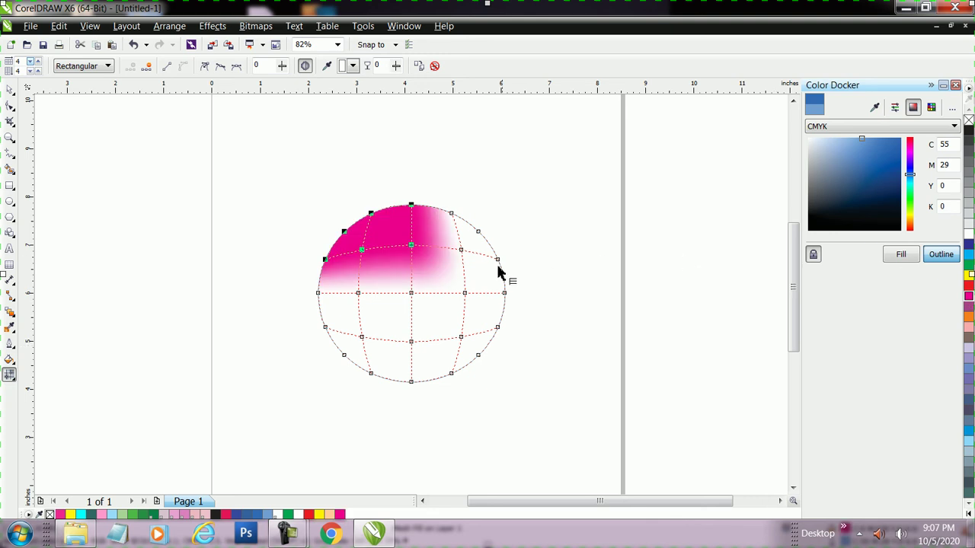
drag(439, 230, 507, 304)
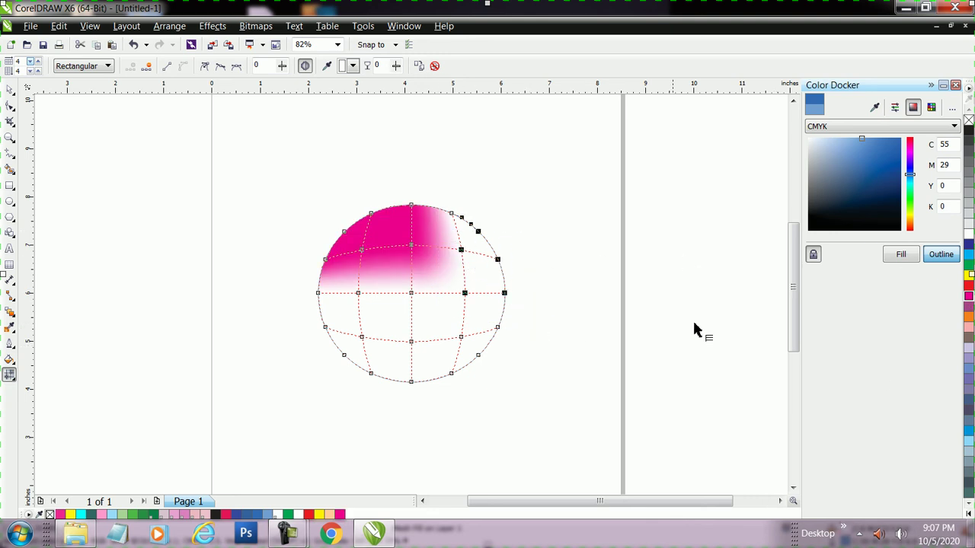
click(967, 369)
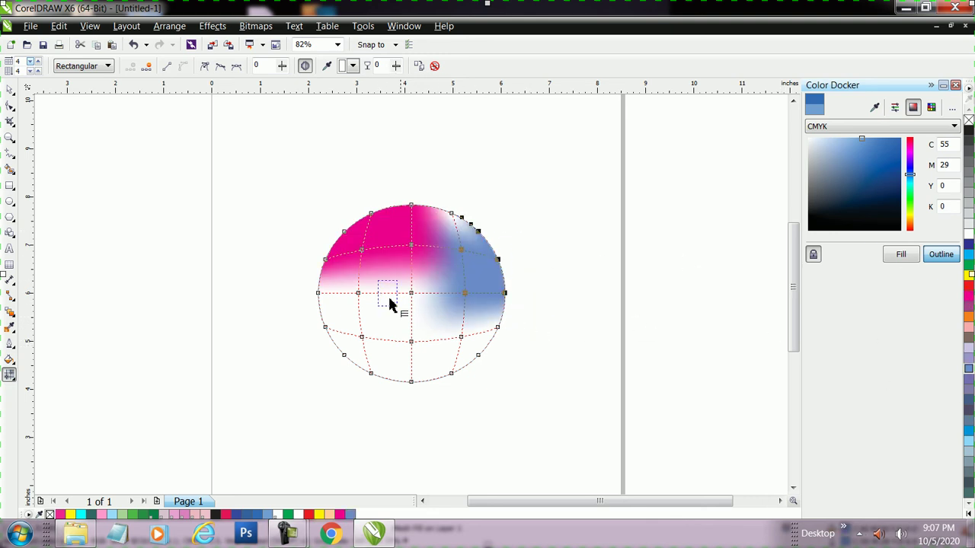
- Colour the ellipse's central and lower-central mesh nodes yellow and its left and lower-left nodes light blue
drag(433, 358, 433, 358)
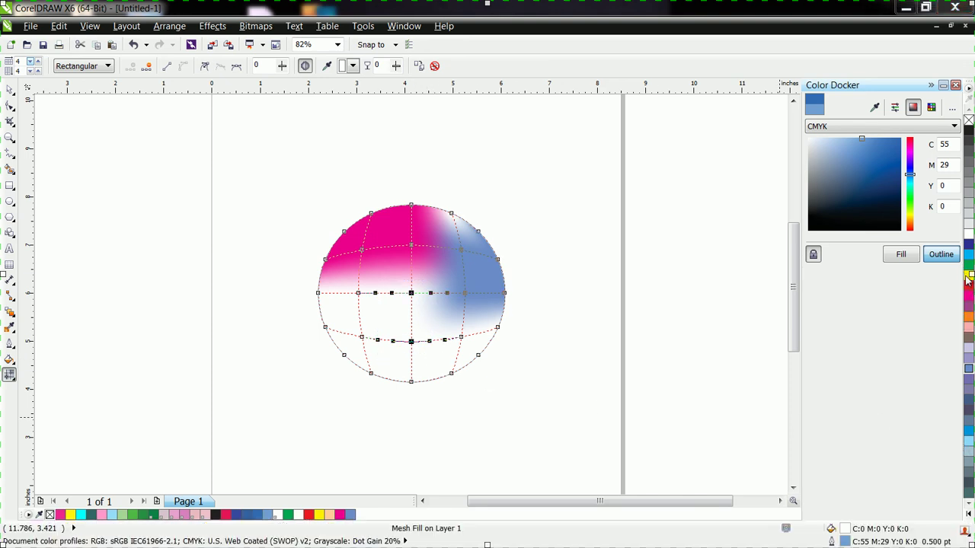
click(967, 278)
drag(297, 284, 373, 374)
click(969, 442)
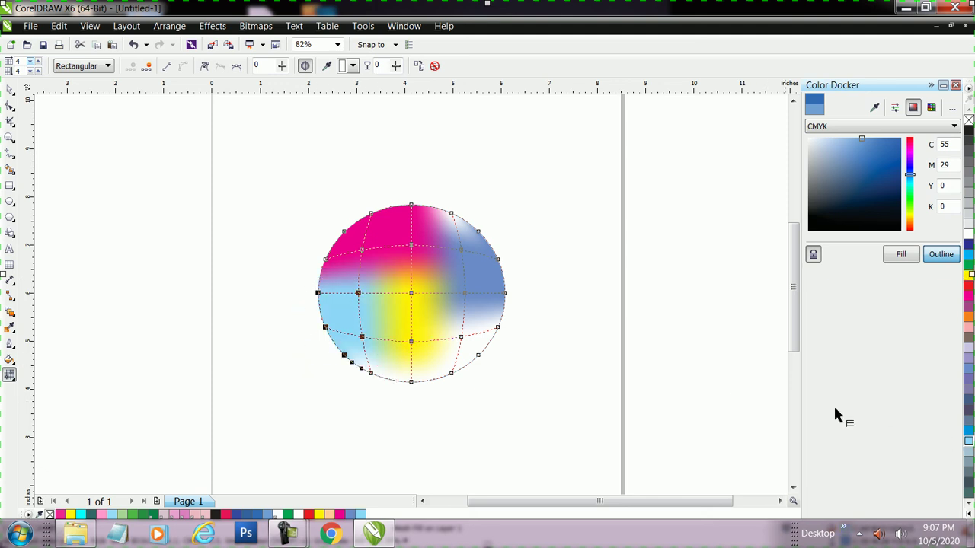
- Colour the ellipse's lower-right mesh nodes cyan and the bottom-centre nodes a muted greyish purple
drag(466, 338, 507, 379)
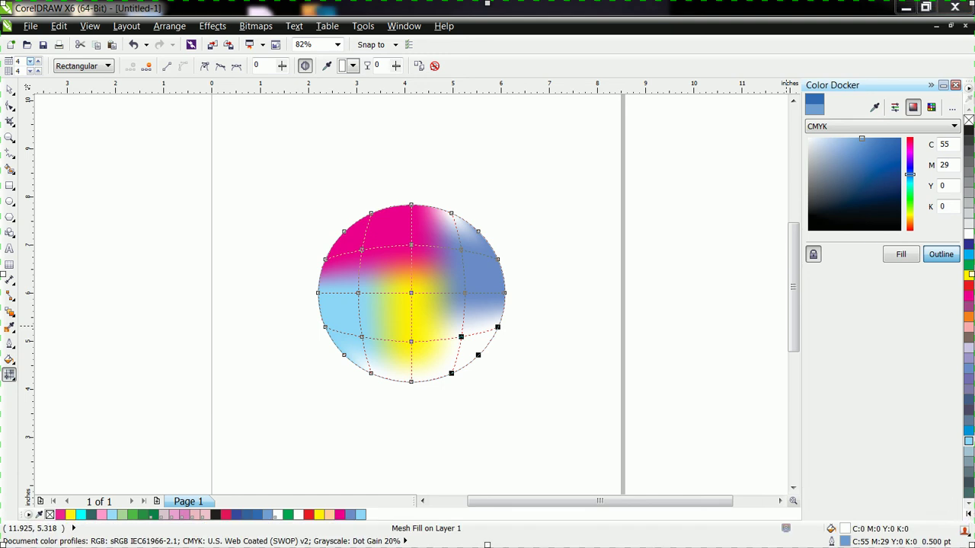
click(970, 256)
click(969, 514)
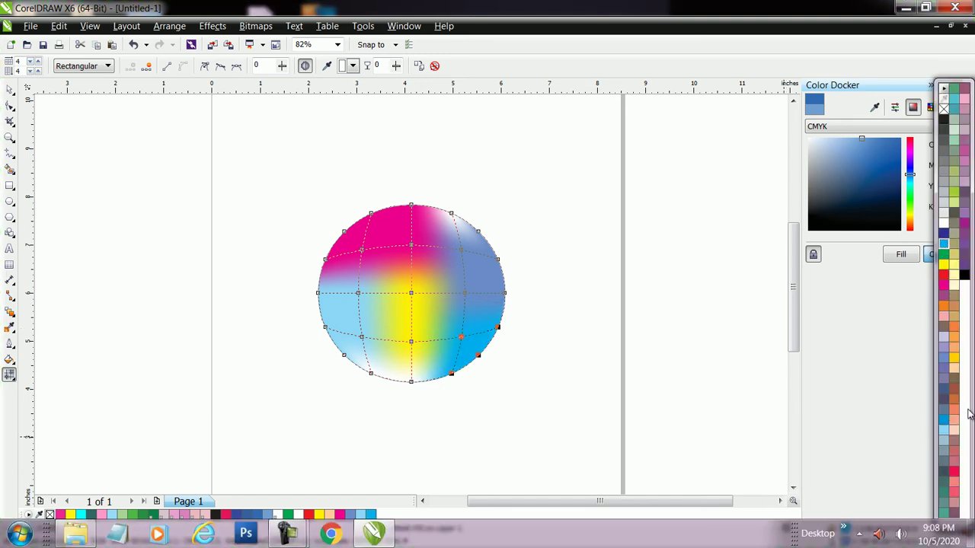
drag(428, 397, 428, 398)
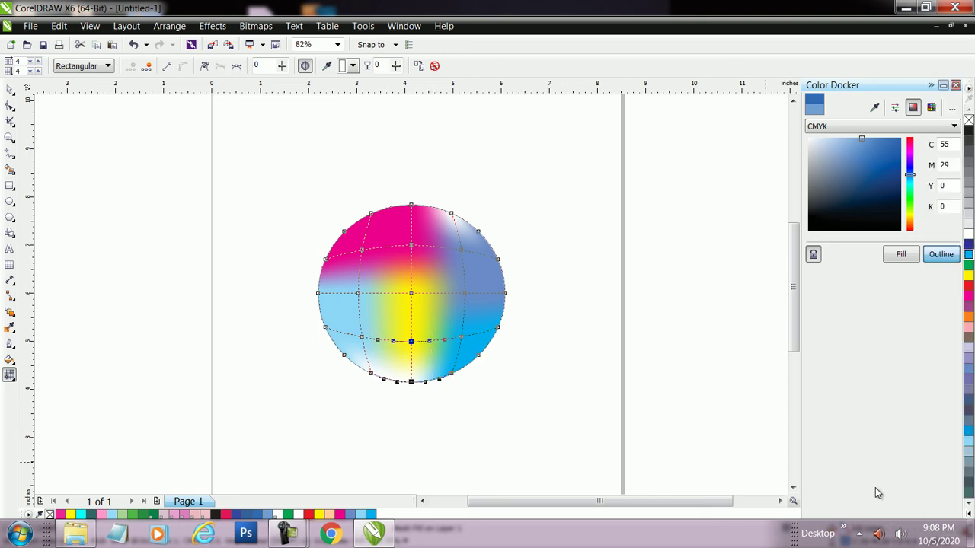
click(968, 514)
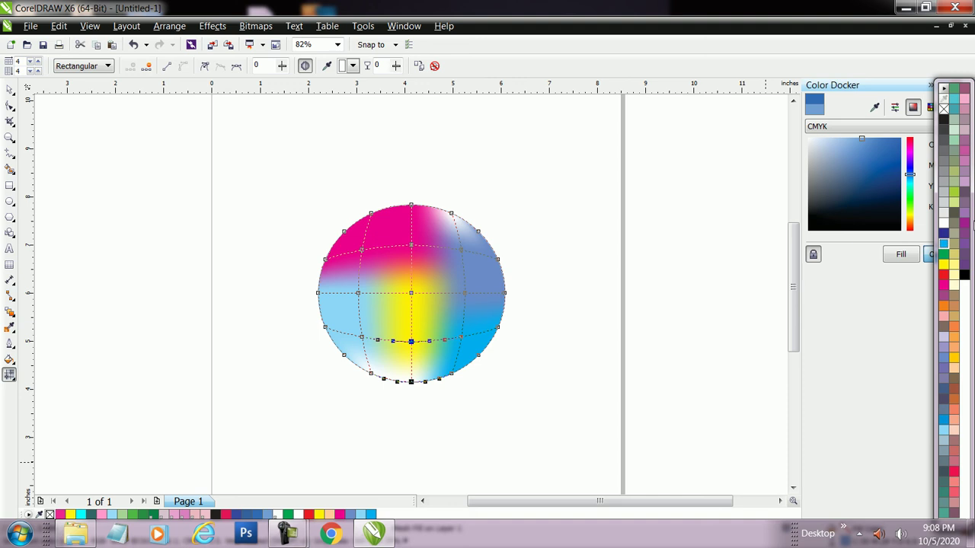
click(964, 201)
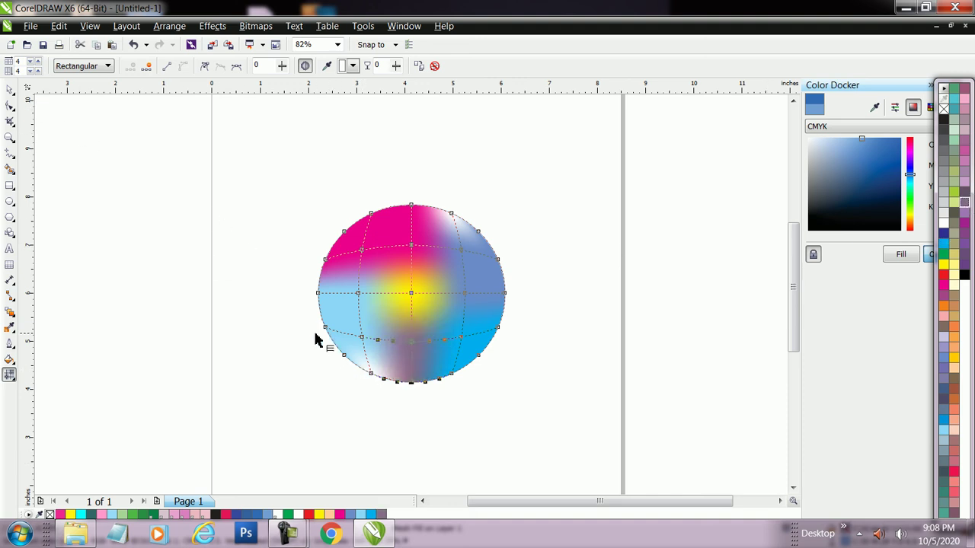
- Colour the ellipse's lower-left mesh nodes peach and set the mesh grid to 6 columns and 4 rows
drag(299, 305, 385, 390)
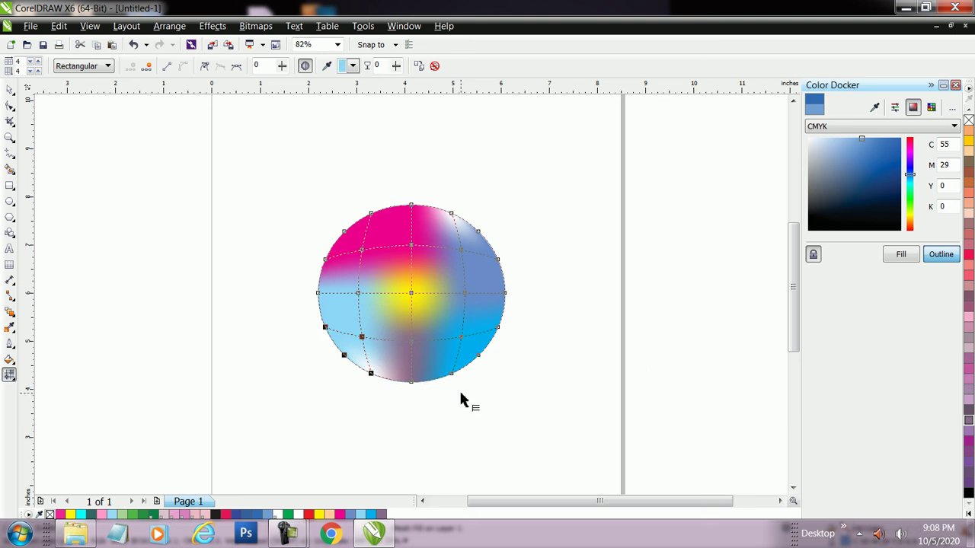
click(970, 157)
click(36, 62)
click(37, 61)
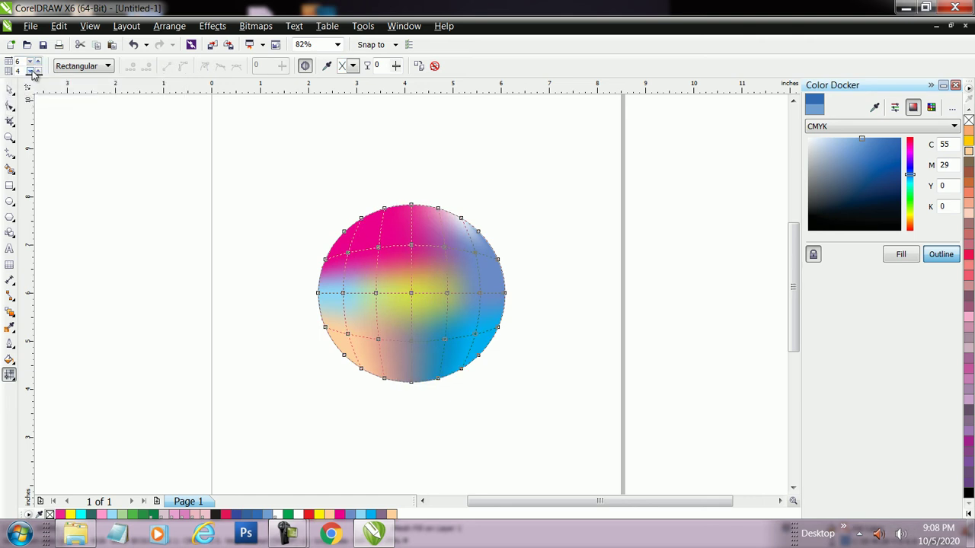
click(33, 72)
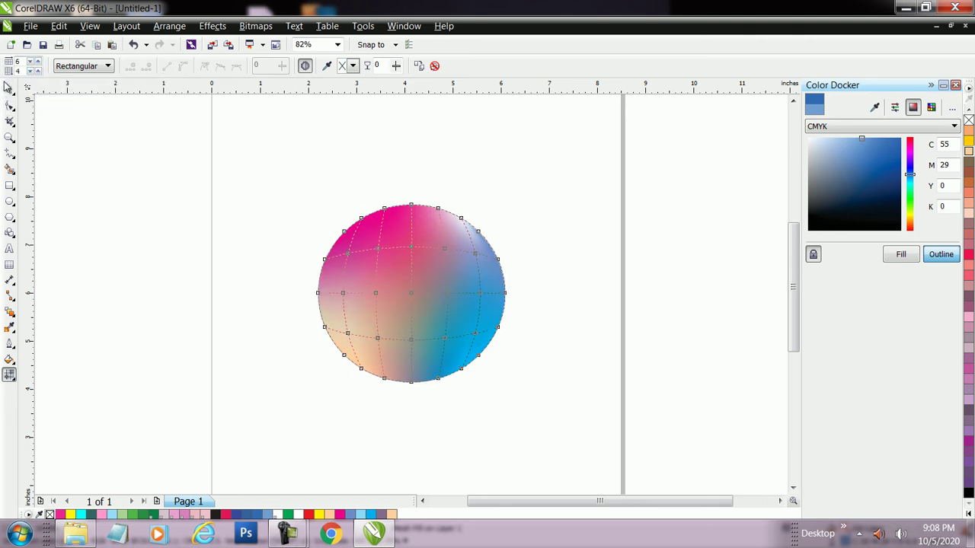
- Delete the mesh-filled ellipse and draw a rectangle about 5.07 by 2.52 inches in its place
click(9, 89)
drag(409, 290, 325, 207)
key(Delete)
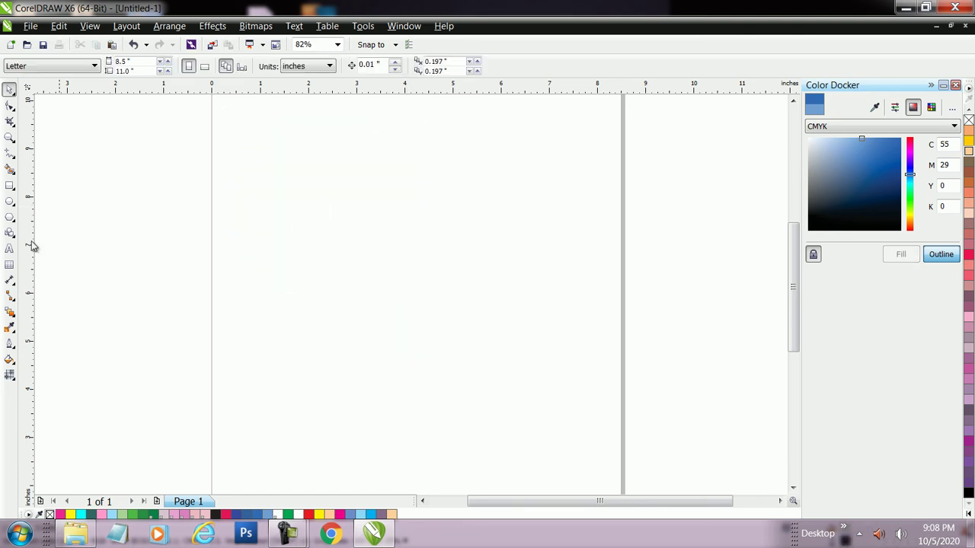
click(10, 186)
mouse_move(294, 181)
mouse_down()
mouse_move(503, 275)
mouse_move(538, 303)
mouse_up()
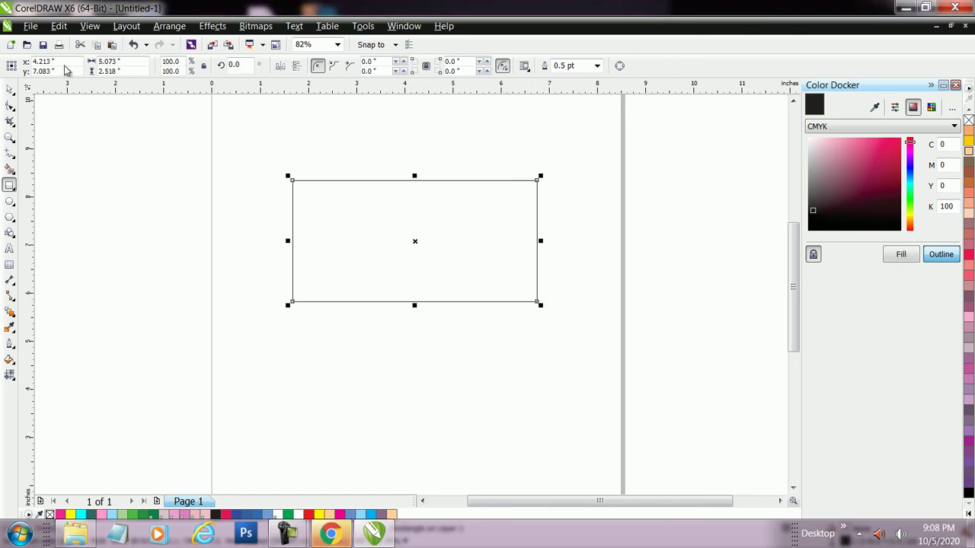
- Start a rectangular mesh fill on the rectangle with a grid of 6 columns and 6 rows
click(9, 376)
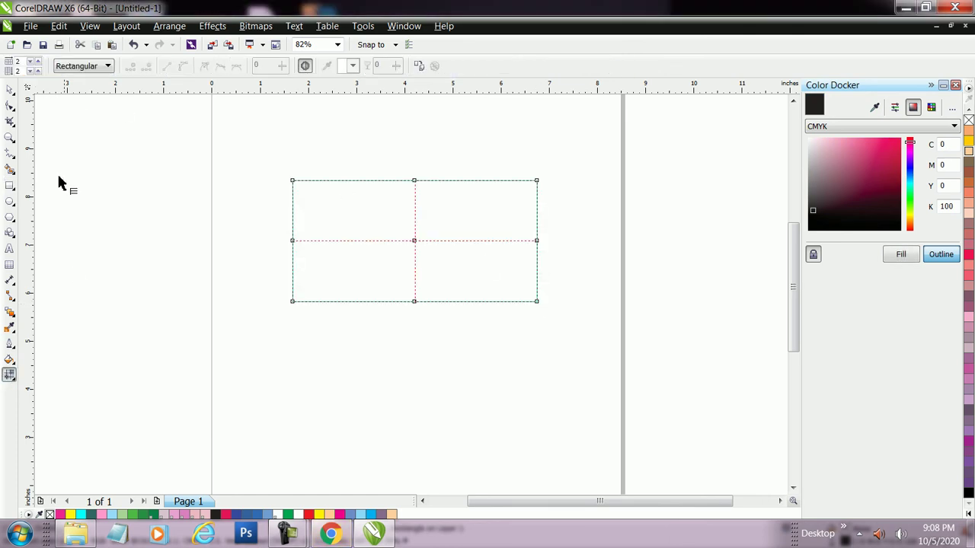
click(34, 61)
click(35, 61)
click(35, 62)
click(34, 62)
click(36, 70)
click(36, 70)
click(36, 70)
click(36, 70)
- Colour the rectangle's top row of mesh nodes crimson and the second row golden yellow
drag(279, 168, 545, 193)
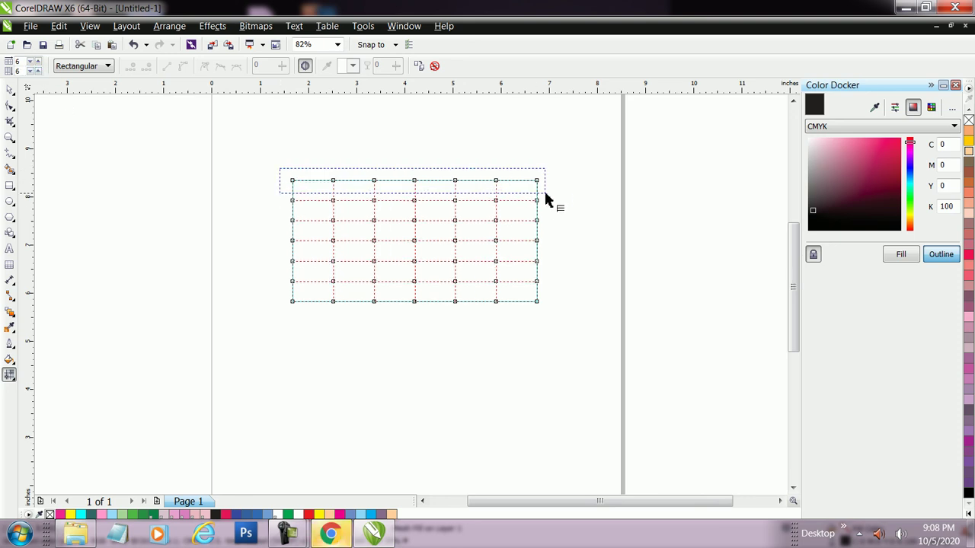
click(968, 255)
drag(271, 197, 565, 216)
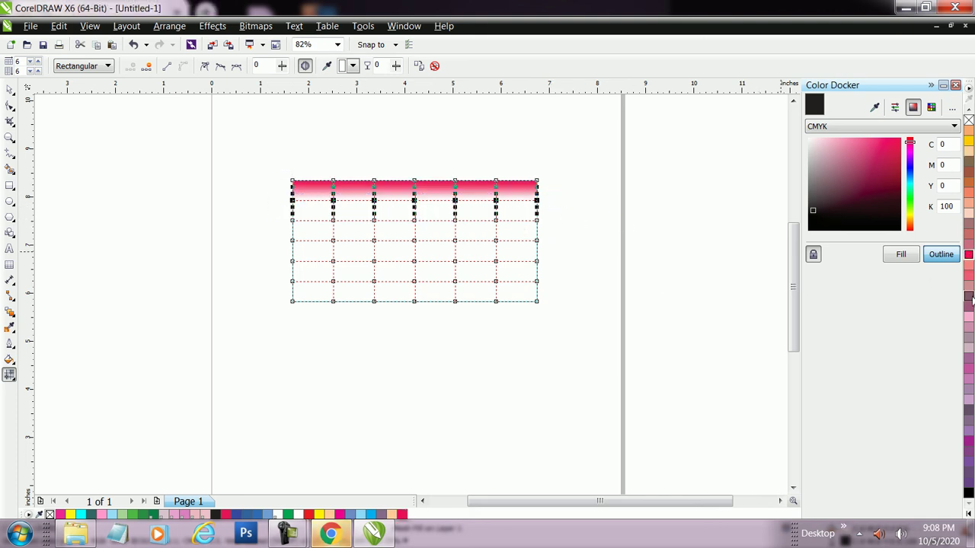
click(968, 142)
- Colour the rectangle's third row of mesh nodes pinkish purple and the fourth row light orange
drag(281, 215, 546, 228)
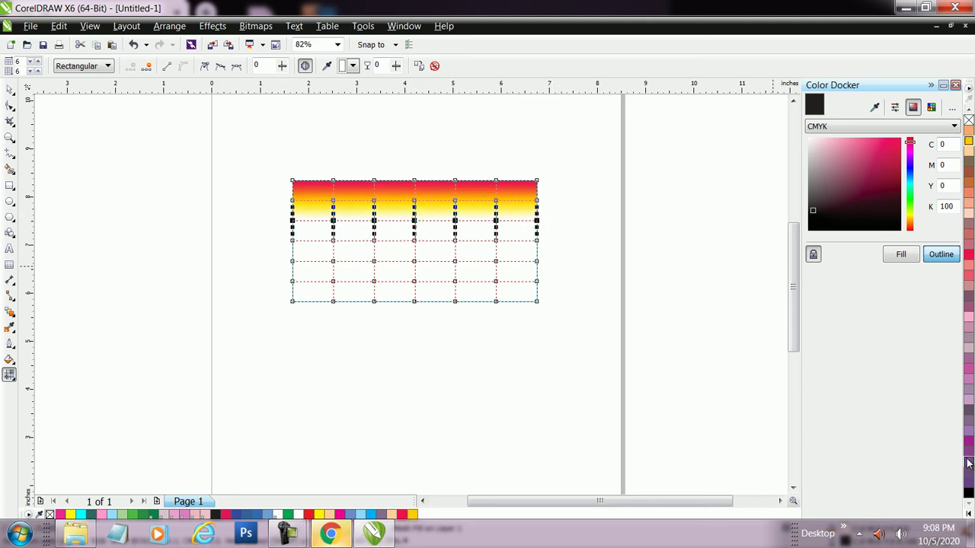
click(969, 369)
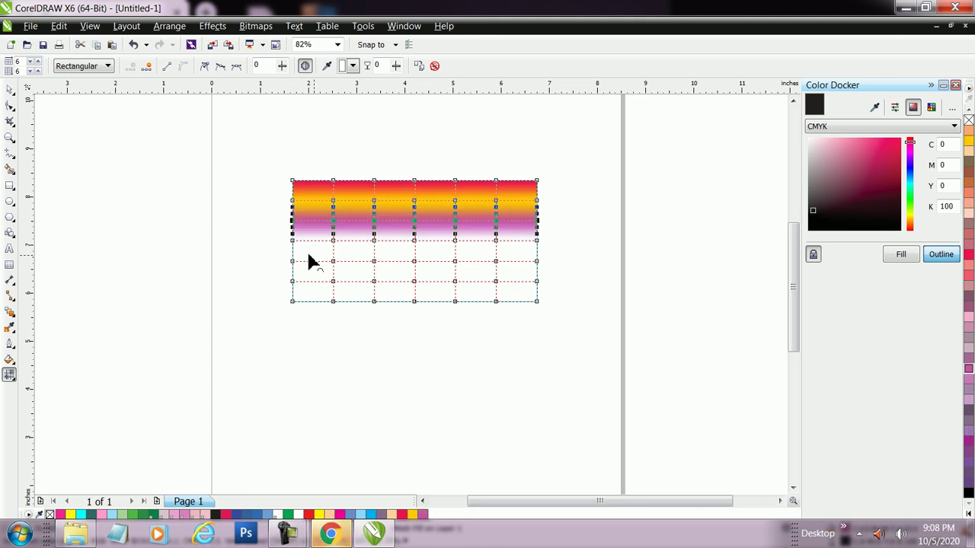
drag(283, 239, 566, 254)
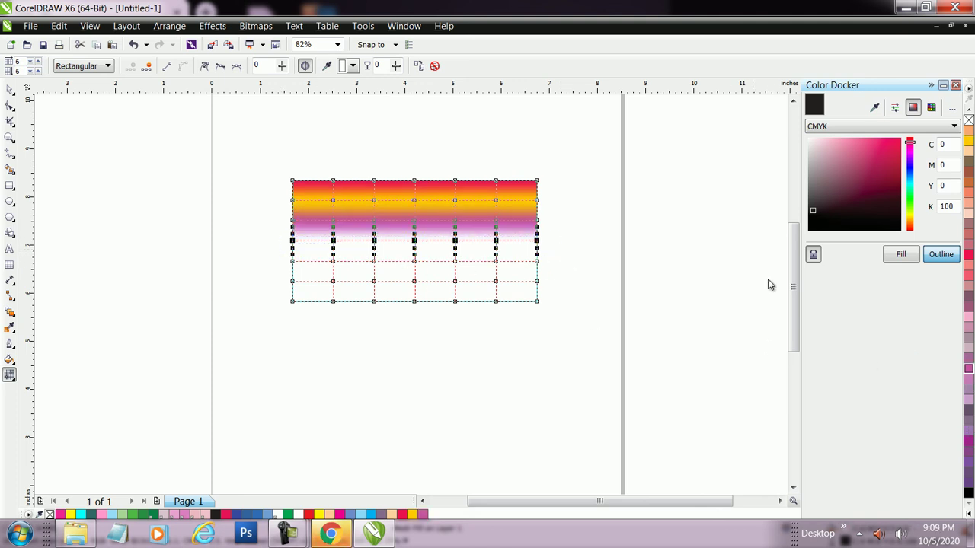
click(969, 515)
click(958, 320)
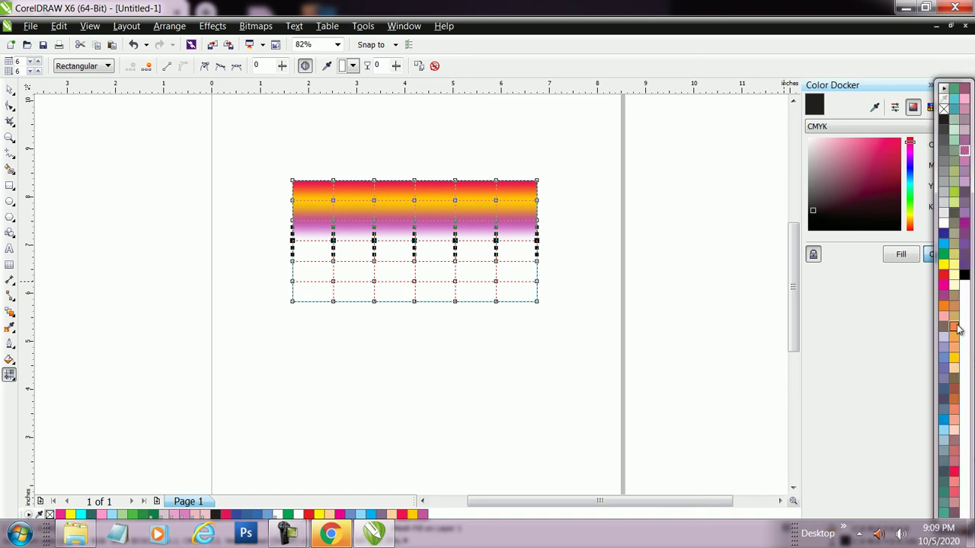
- Colour the rectangle's fifth row of mesh nodes blue and the sixth row orange
drag(277, 257, 555, 278)
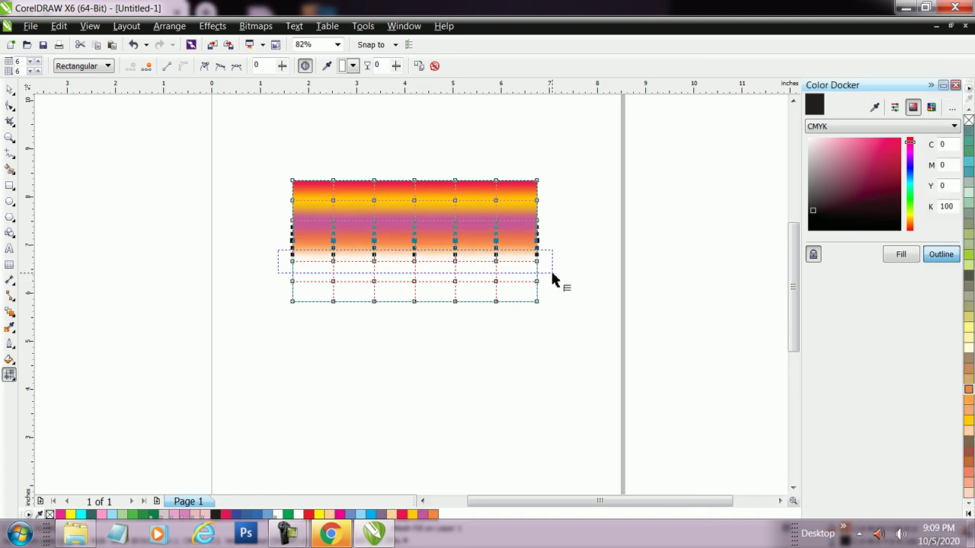
click(968, 515)
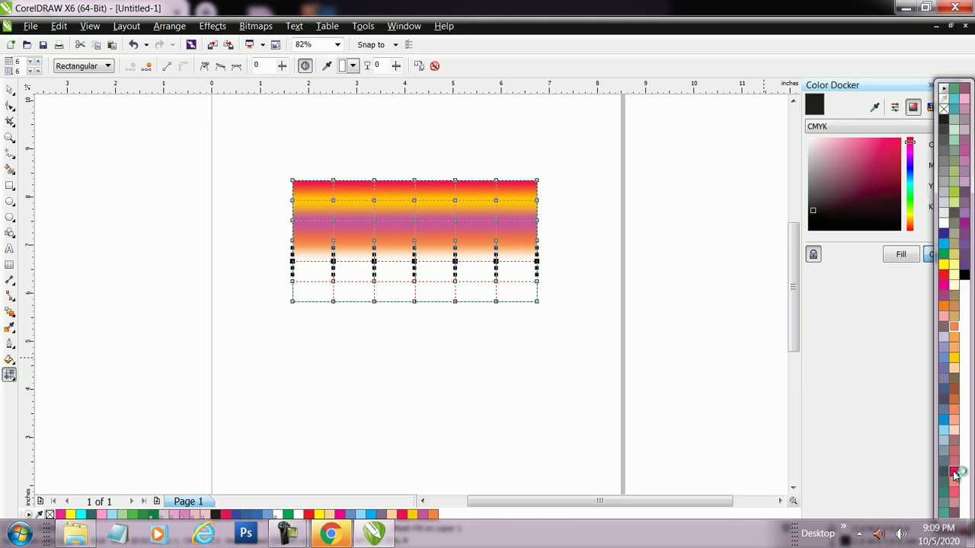
click(943, 422)
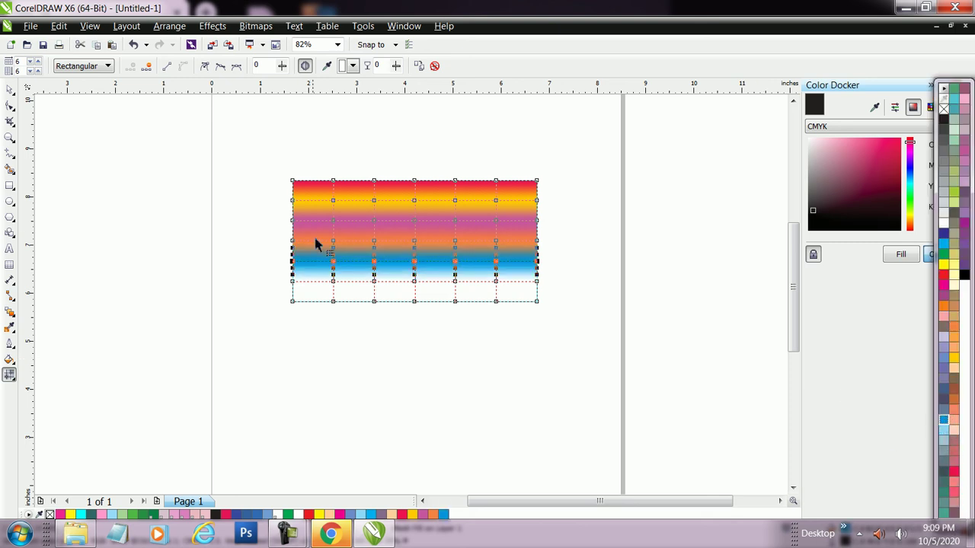
drag(268, 266, 557, 297)
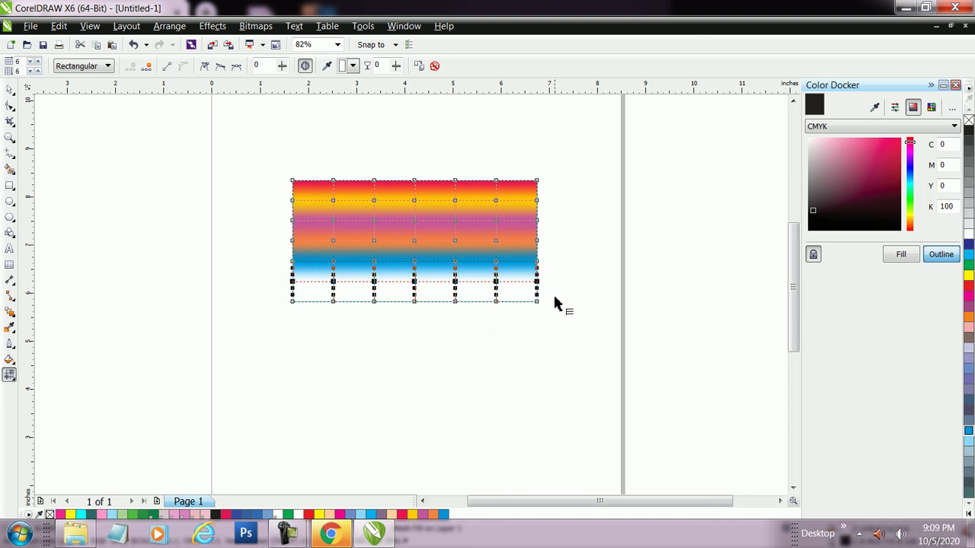
click(970, 515)
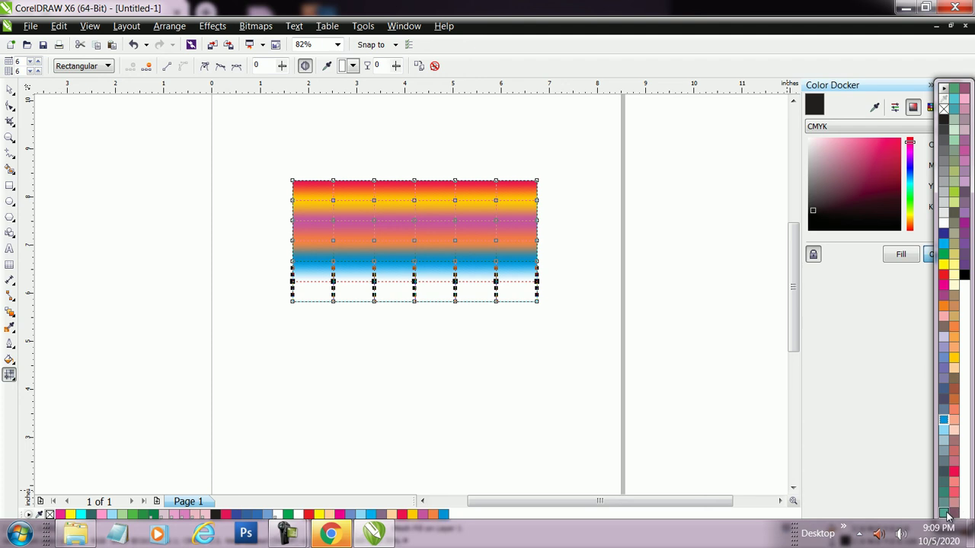
click(947, 310)
- Colour the rectangle's bottom row of mesh nodes purple and leave mesh editing with the rectangle selected
drag(272, 288, 526, 343)
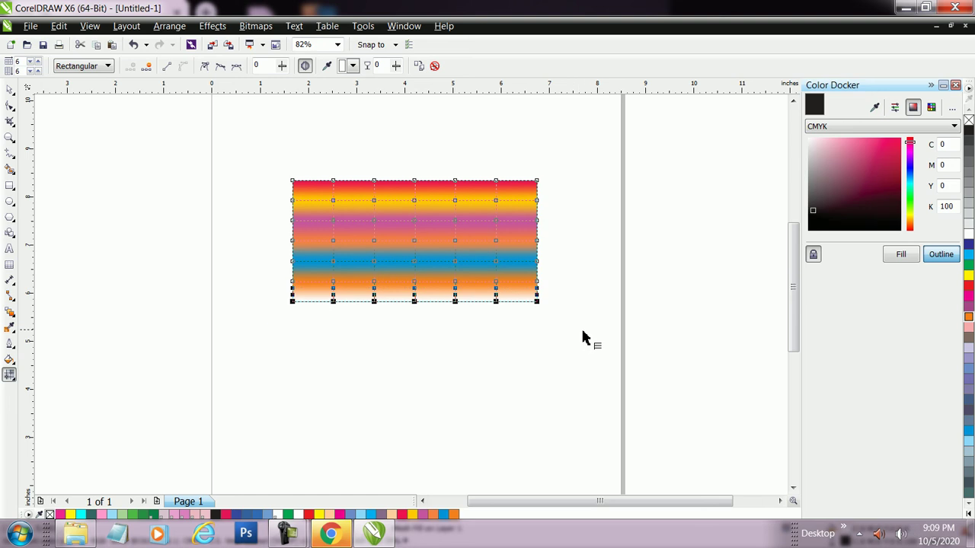
click(970, 515)
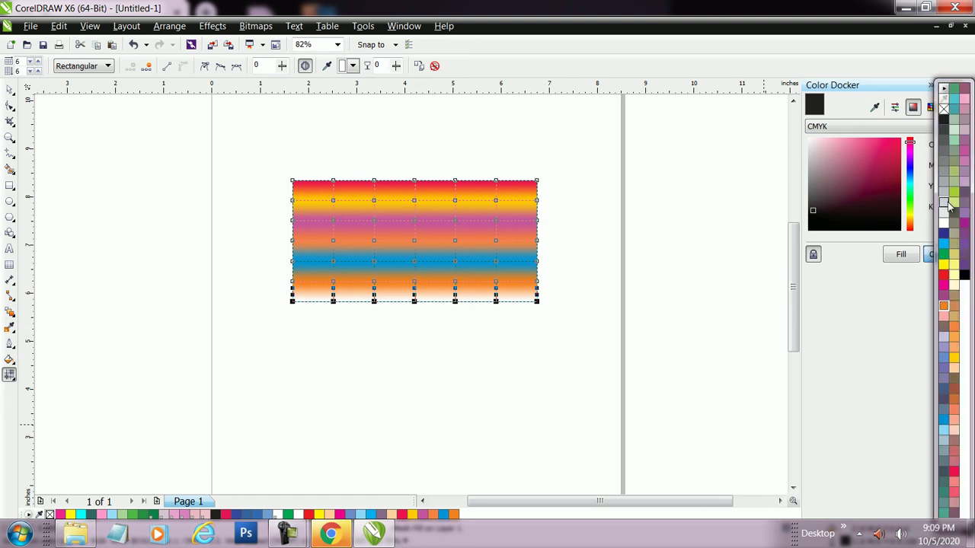
click(964, 222)
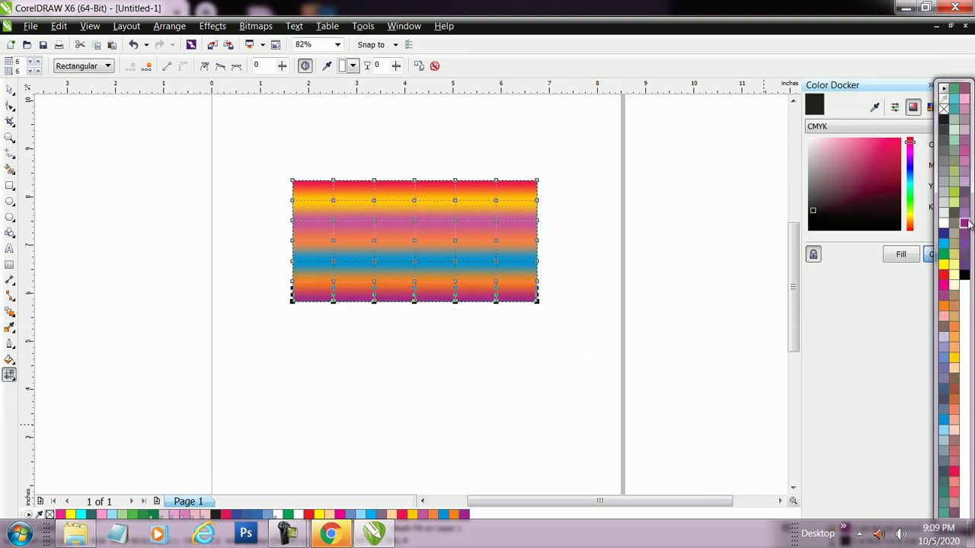
click(12, 89)
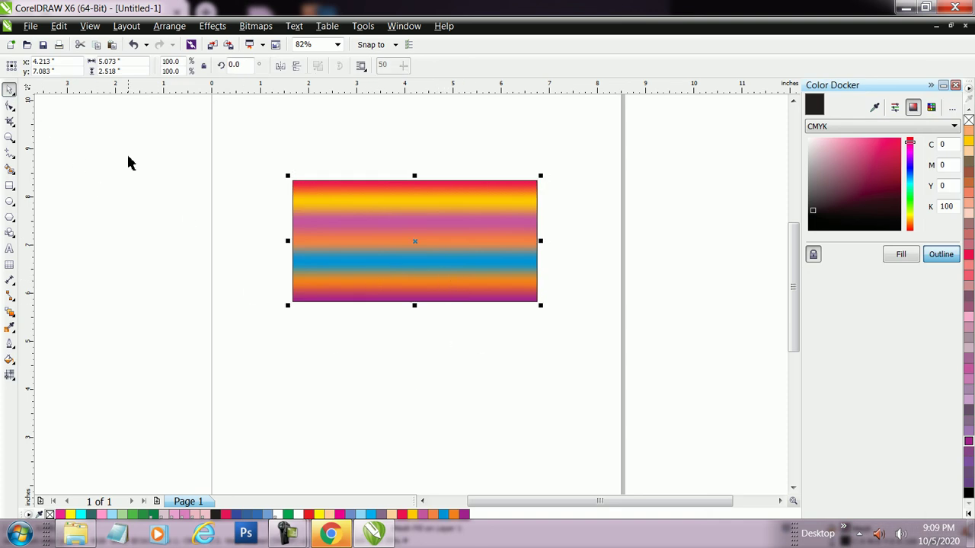
- Resume mesh editing on the striped rectangle and set the node selection mode to Freehand
click(9, 375)
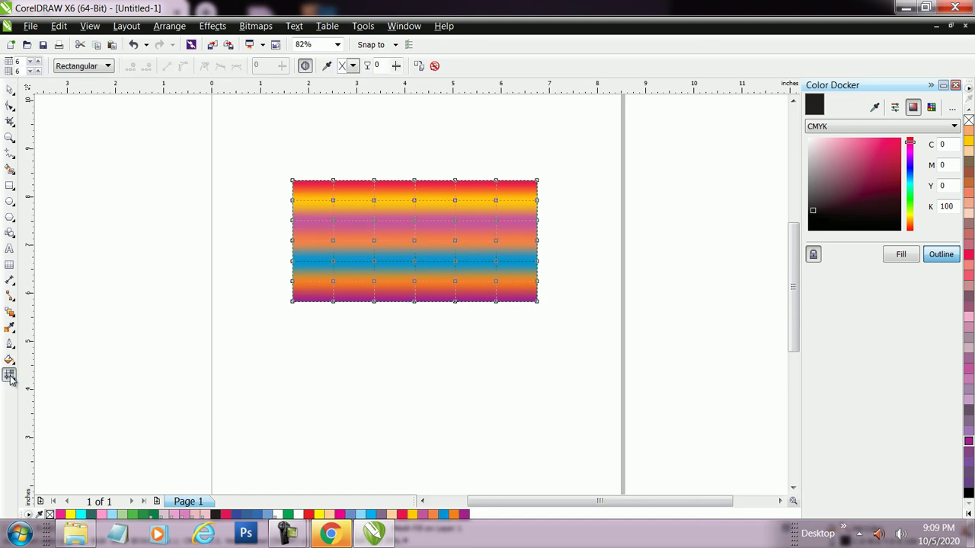
click(96, 67)
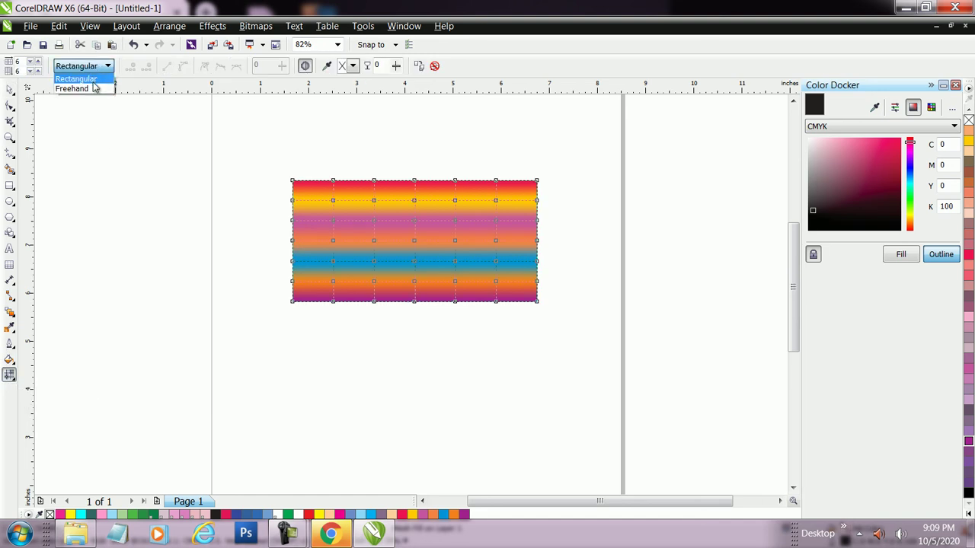
click(92, 89)
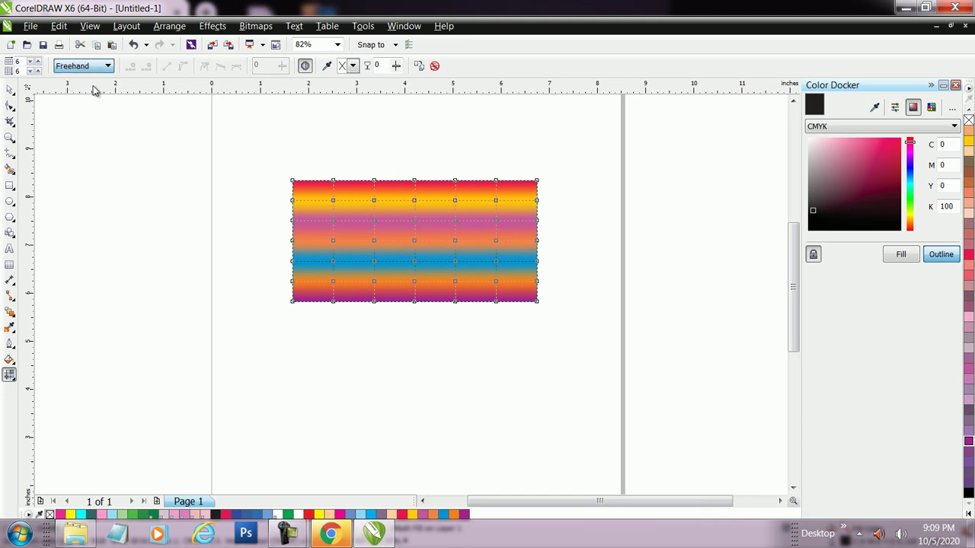
- Switch the mesh node selection mode to Rectangular and back to Freehand
click(359, 234)
click(68, 67)
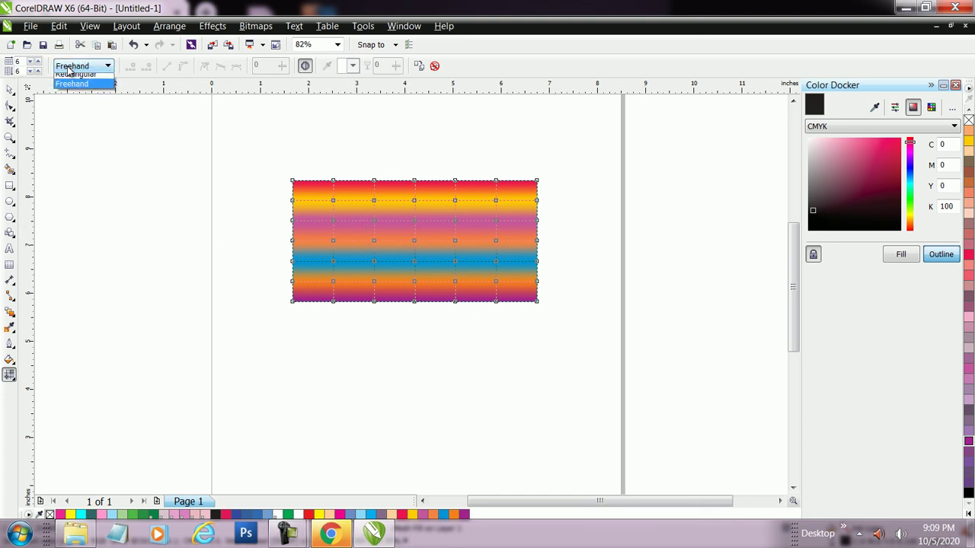
click(76, 78)
click(89, 68)
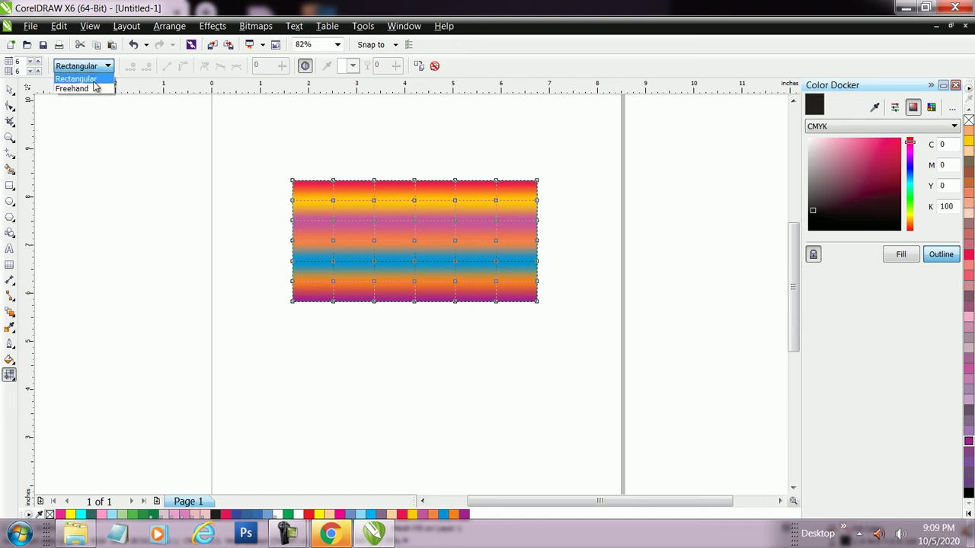
click(84, 88)
click(90, 67)
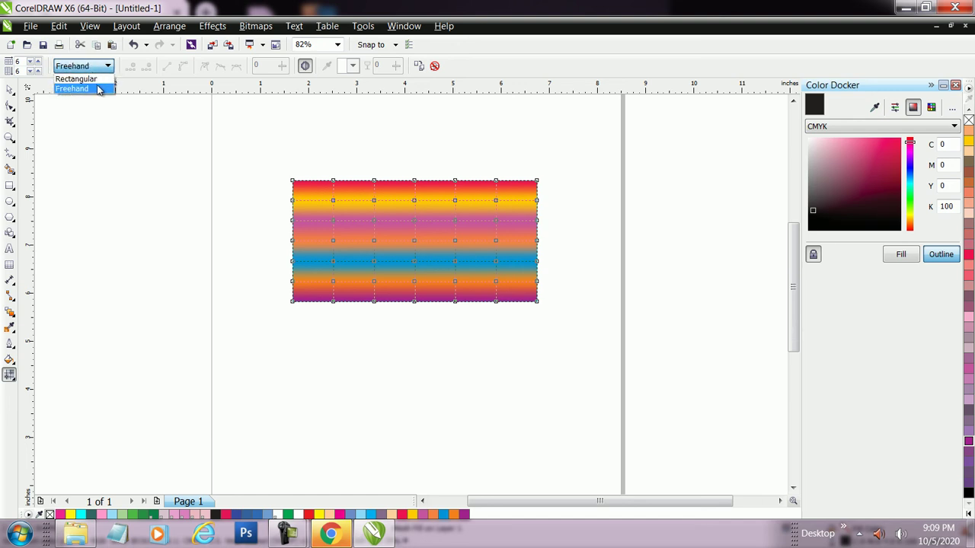
click(97, 89)
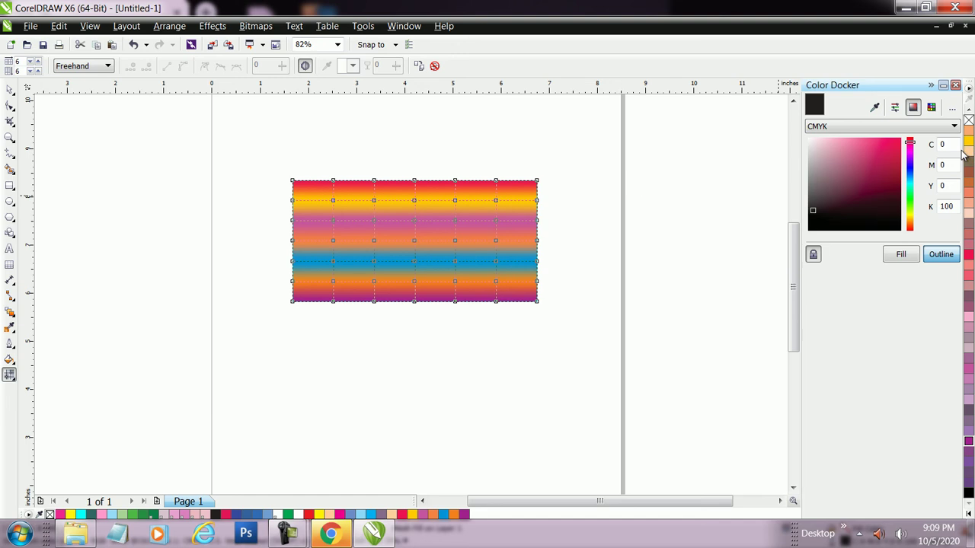
- Close the Color docker and select the mesh patch in the striped rectangle's lower-right corner
click(956, 86)
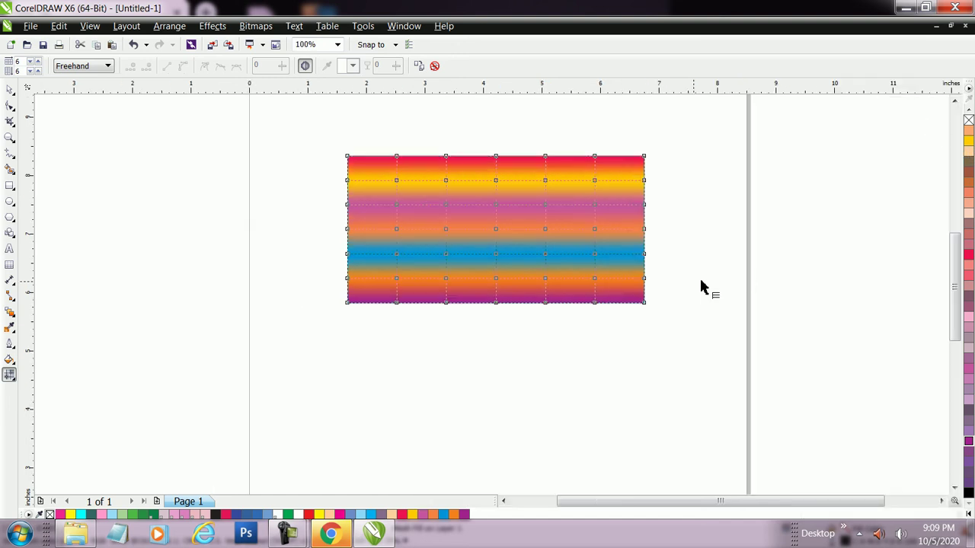
click(623, 290)
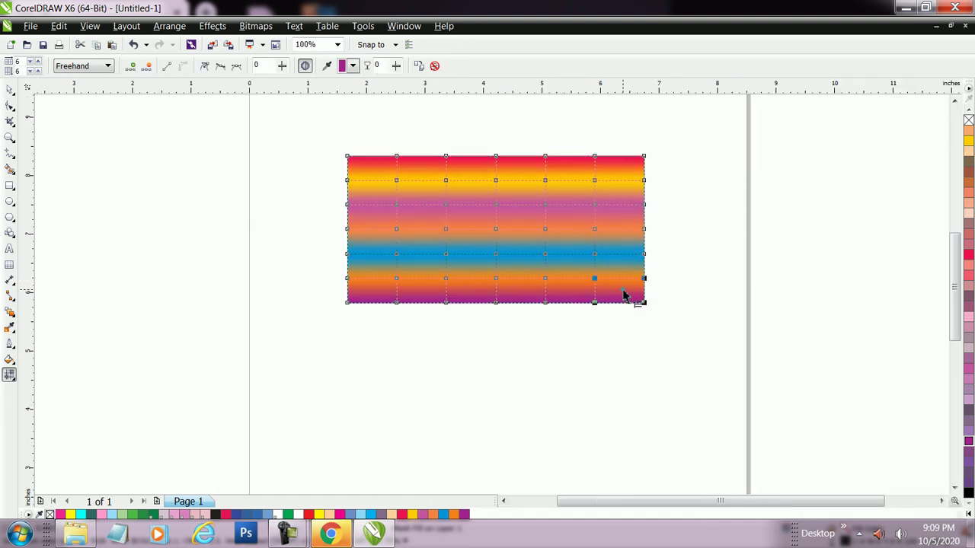